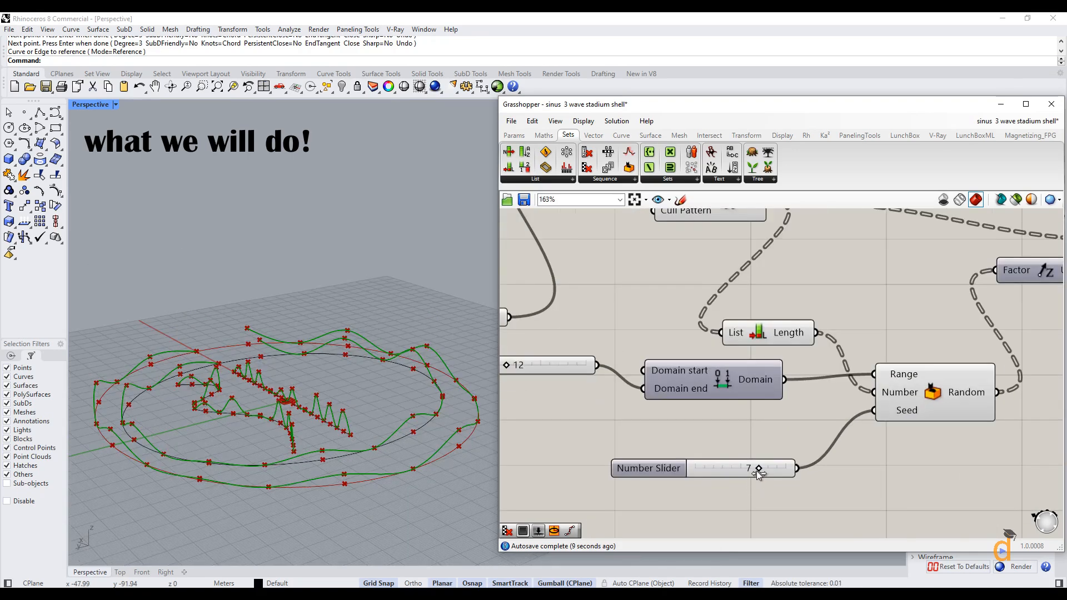
- Set the seed slider feeding the Random component to 6 in the finished wave definition
drag(759, 470, 723, 472)
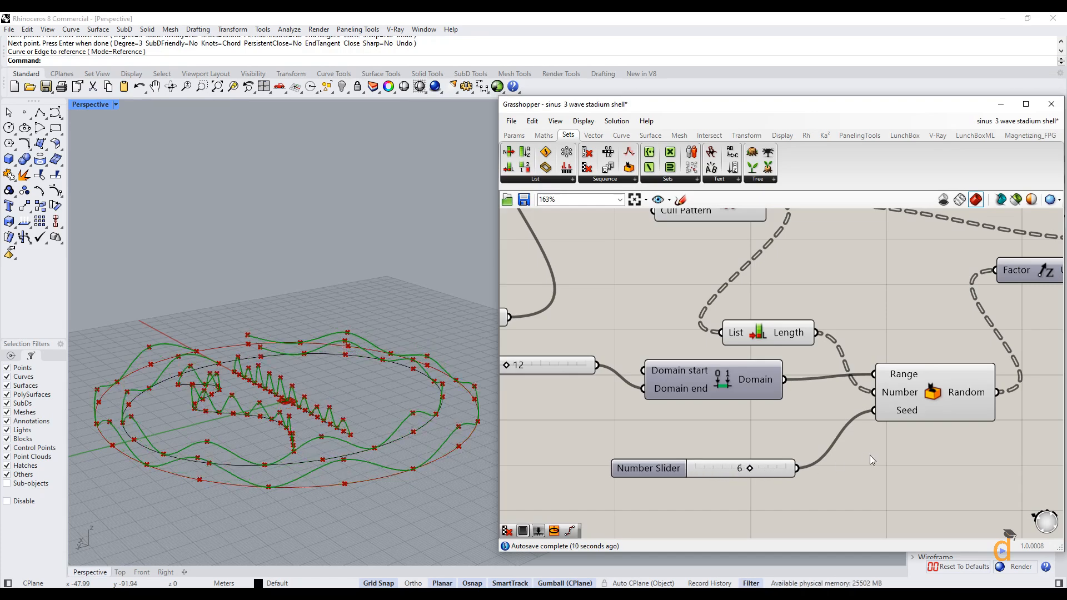
scroll(725, 429, down, 5)
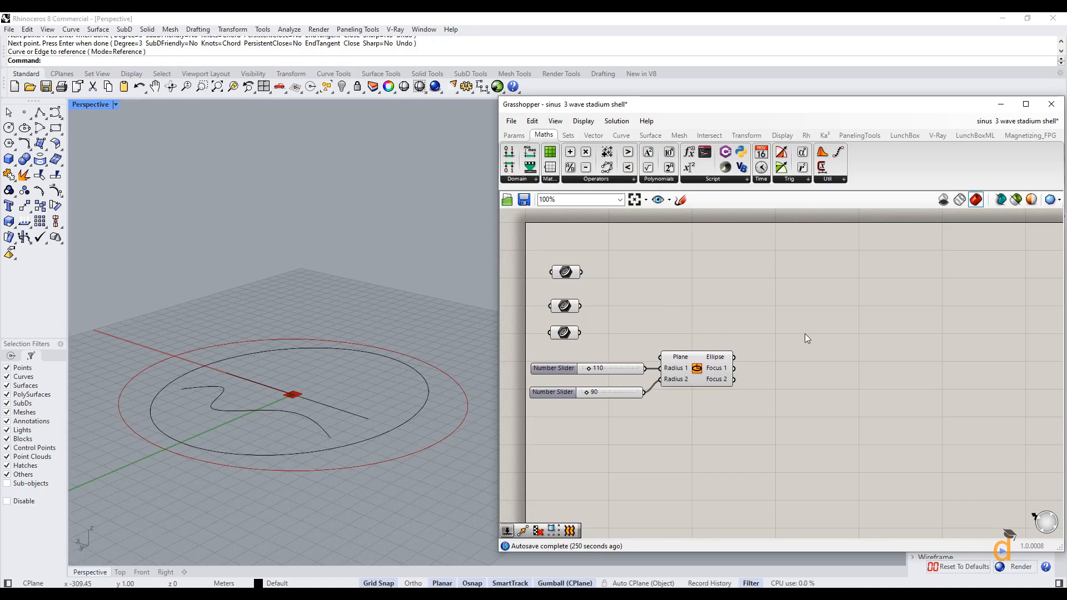
- Examine which geometry each of the three curve parameters and the Ellipse component represents in the Rhino viewport
mouse_move(809, 333)
right_down()
mouse_move(790, 321)
mouse_move(802, 329)
right_up()
scroll(558, 260, up, 1)
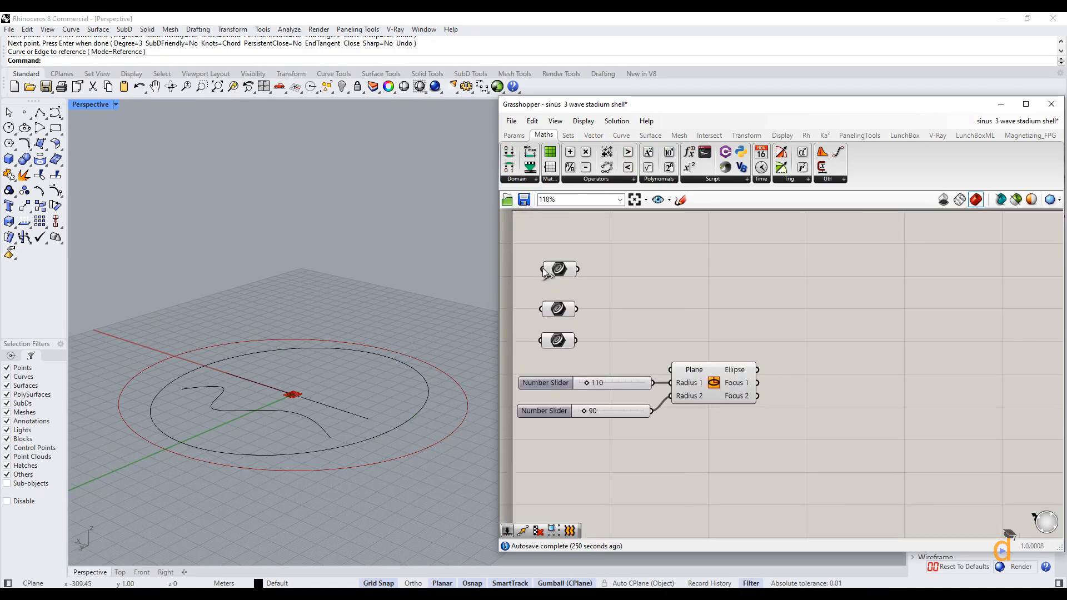
click(560, 268)
click(558, 309)
click(559, 340)
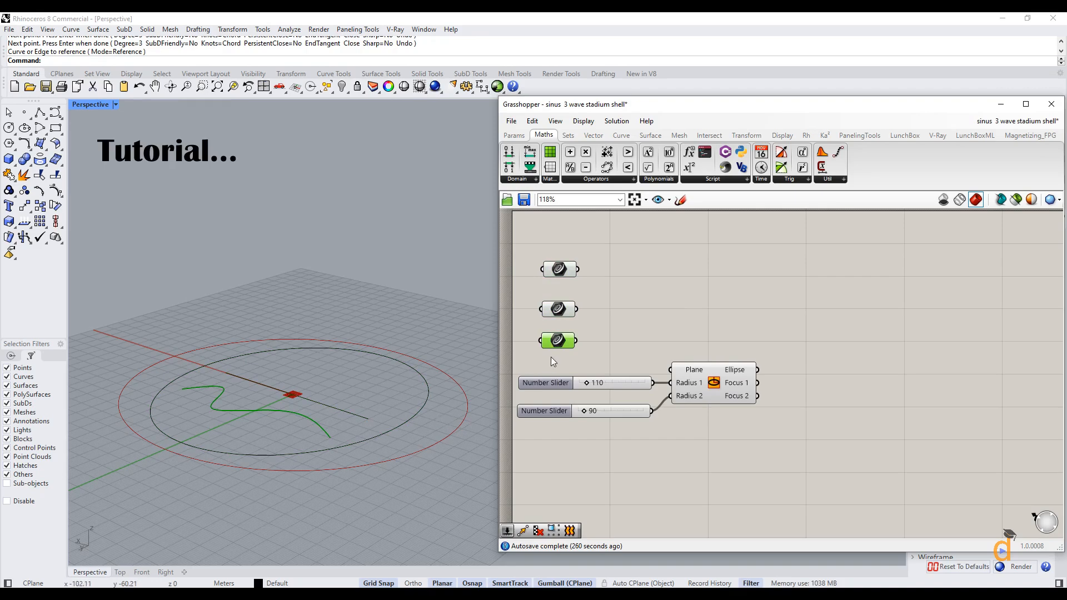
click(711, 386)
click(646, 328)
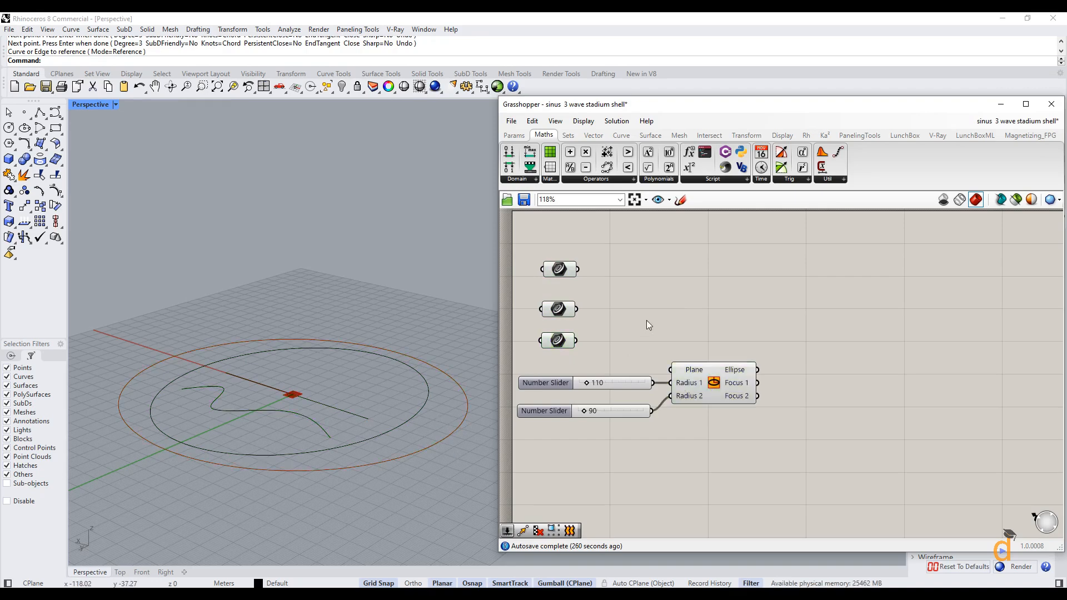
- Place a Divide Curve component on the canvas beyond the three curve parameters
click(622, 136)
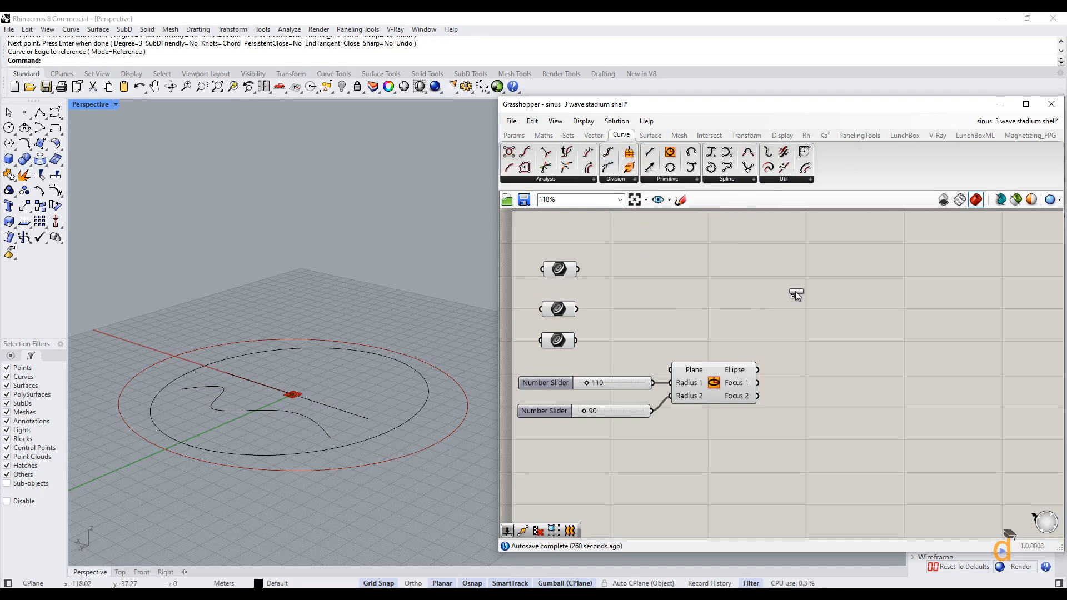
drag(794, 298, 806, 288)
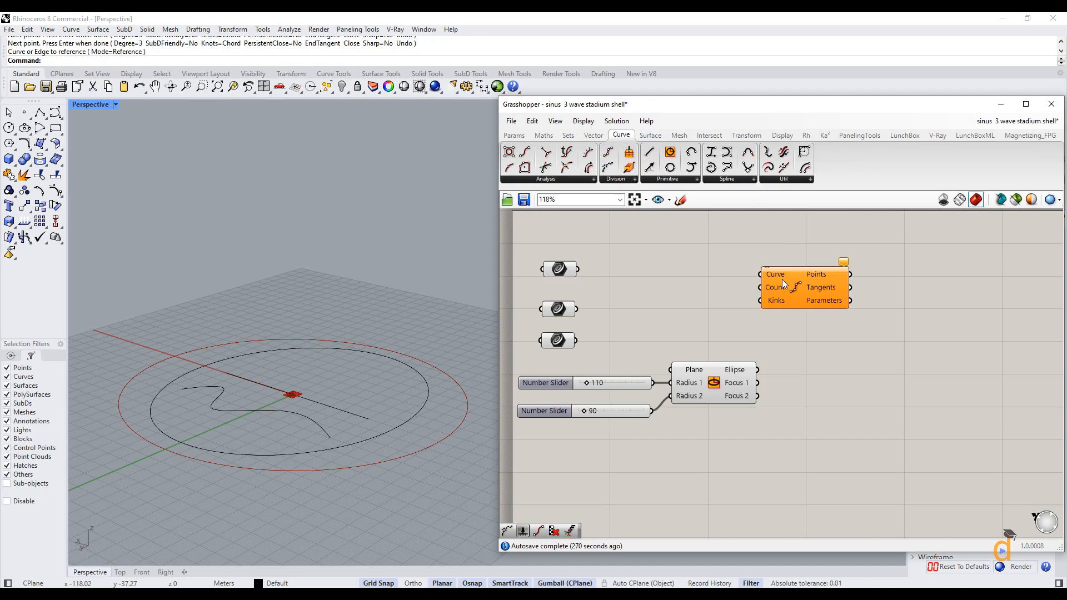
scroll(781, 280, up, 3)
right_drag(781, 281, 834, 290)
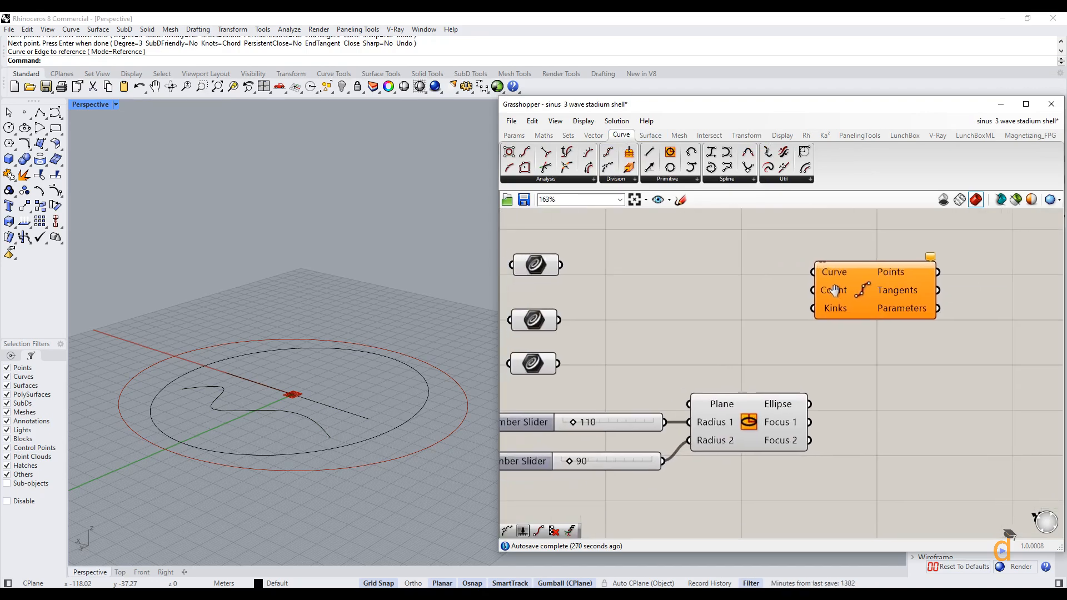
right_drag(715, 300, 741, 316)
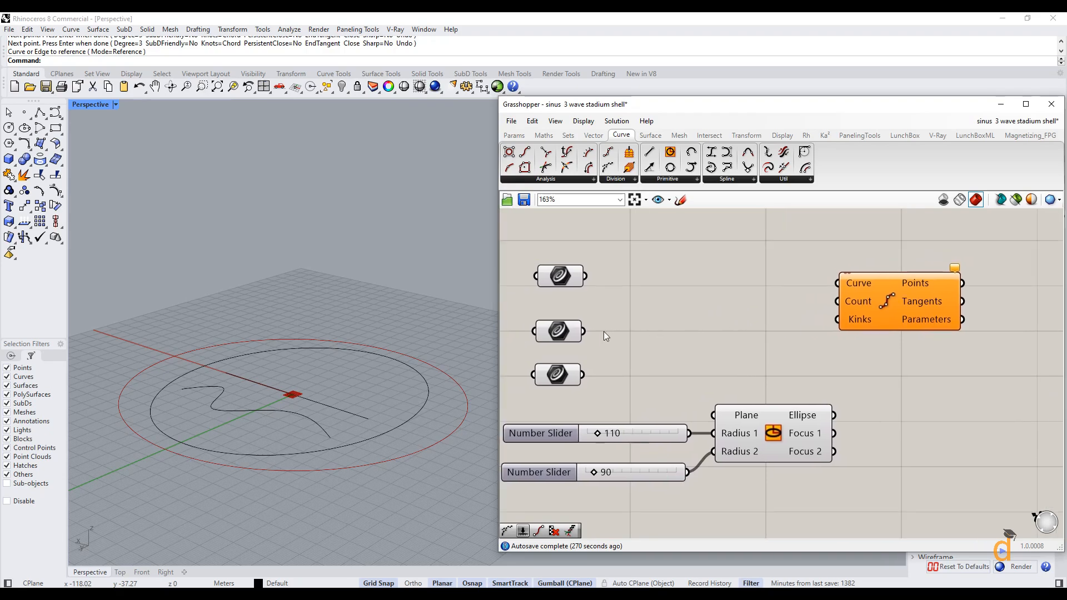
- Connect the second curve parameter, which holds the straight line, to the Curve input of Divide Curve
click(563, 332)
scroll(334, 400, up, 3)
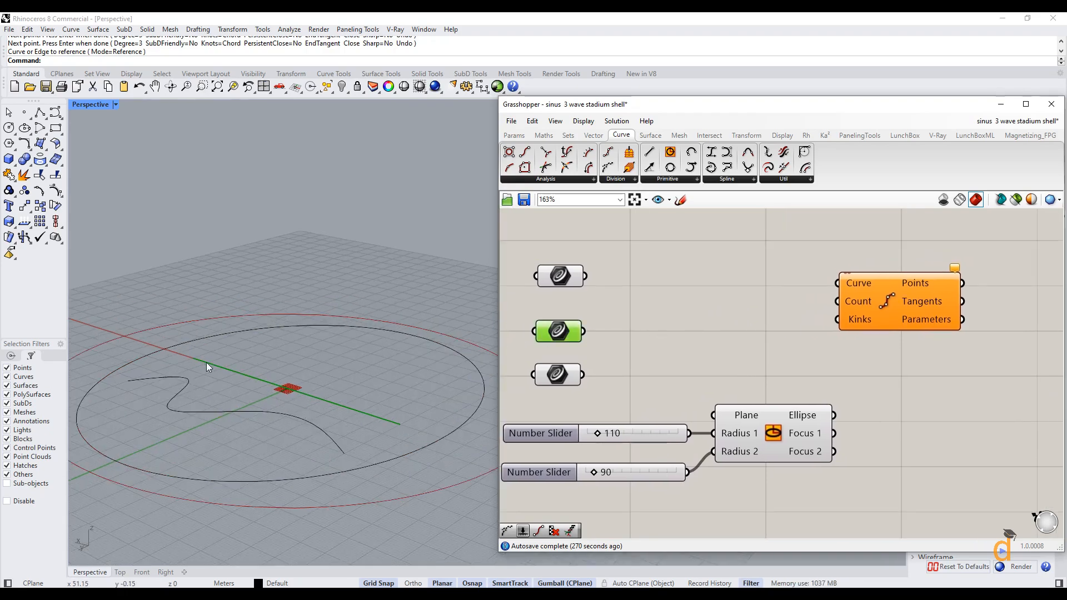
drag(583, 331, 912, 312)
scroll(796, 318, down, 2)
scroll(912, 312, up, 2)
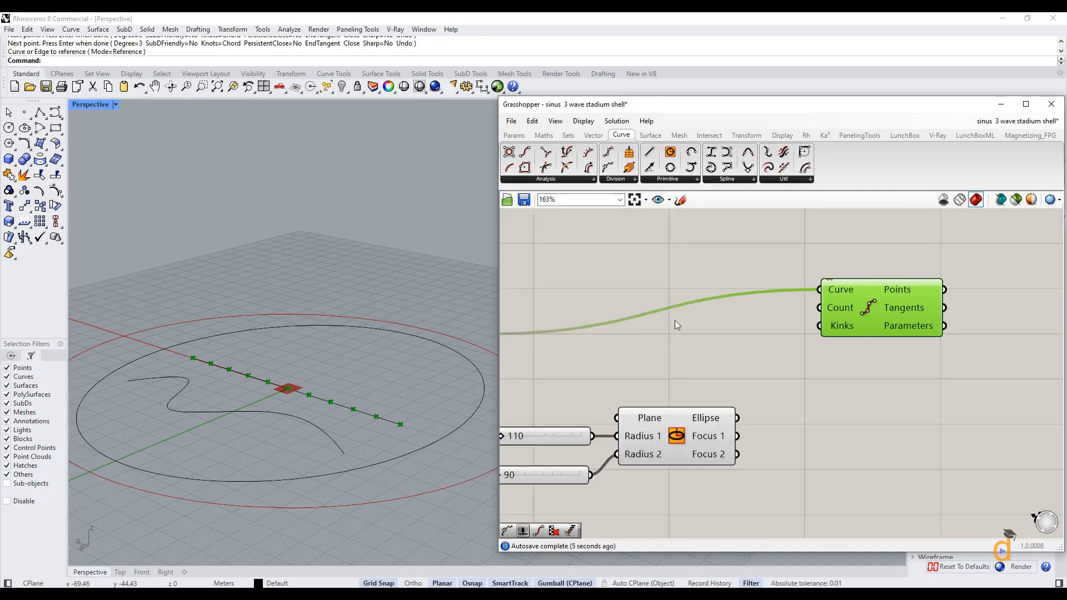
scroll(647, 324, down, 1)
click(506, 335)
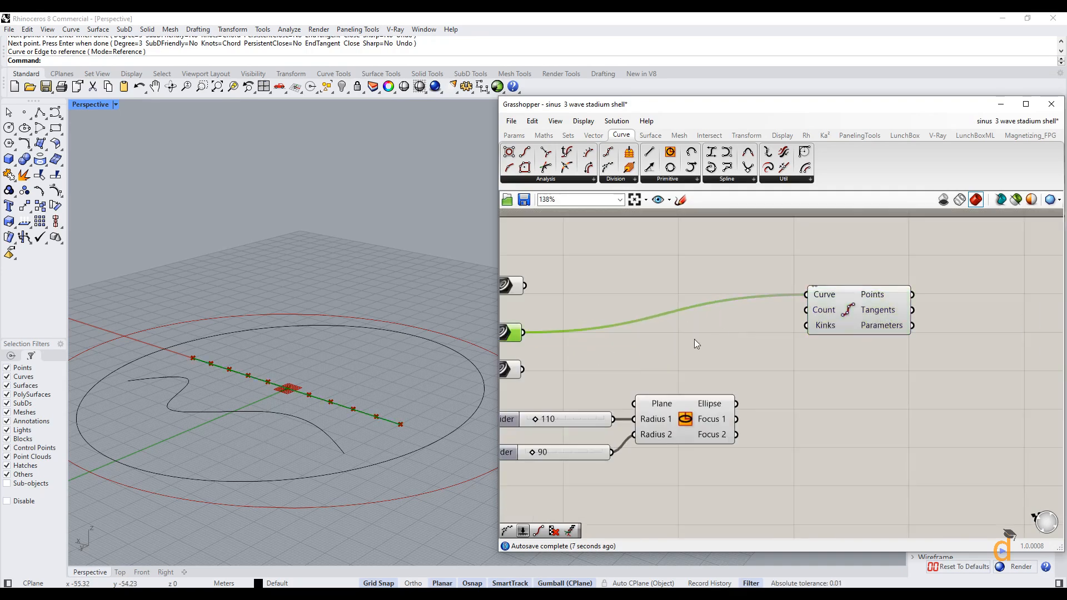
- Add a number slider with the value 24 between the curve parameters and Divide Curve
click(709, 363)
double_click(710, 362)
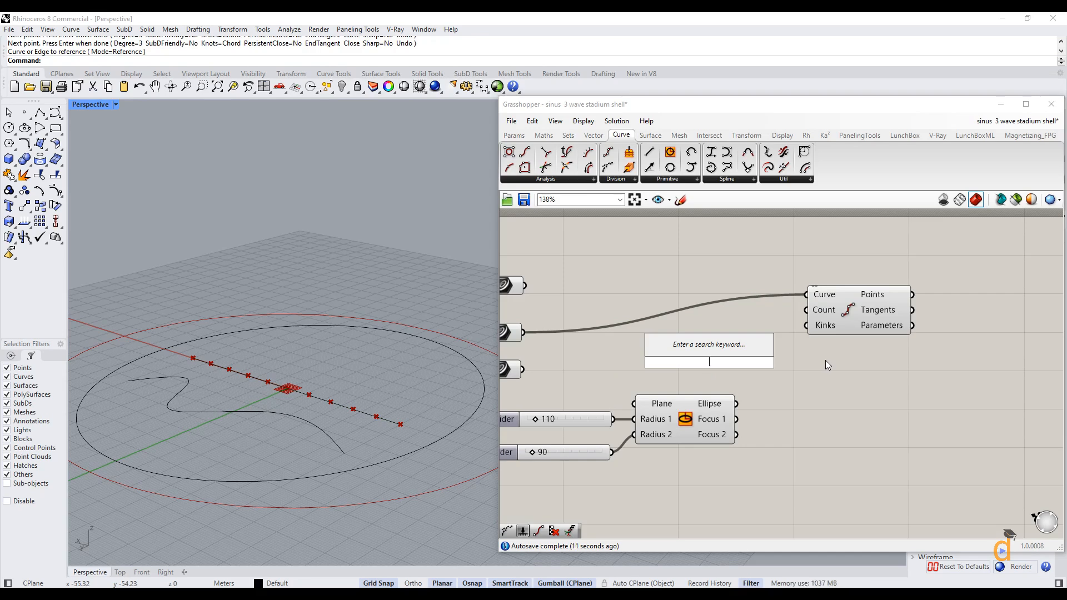
text(24)
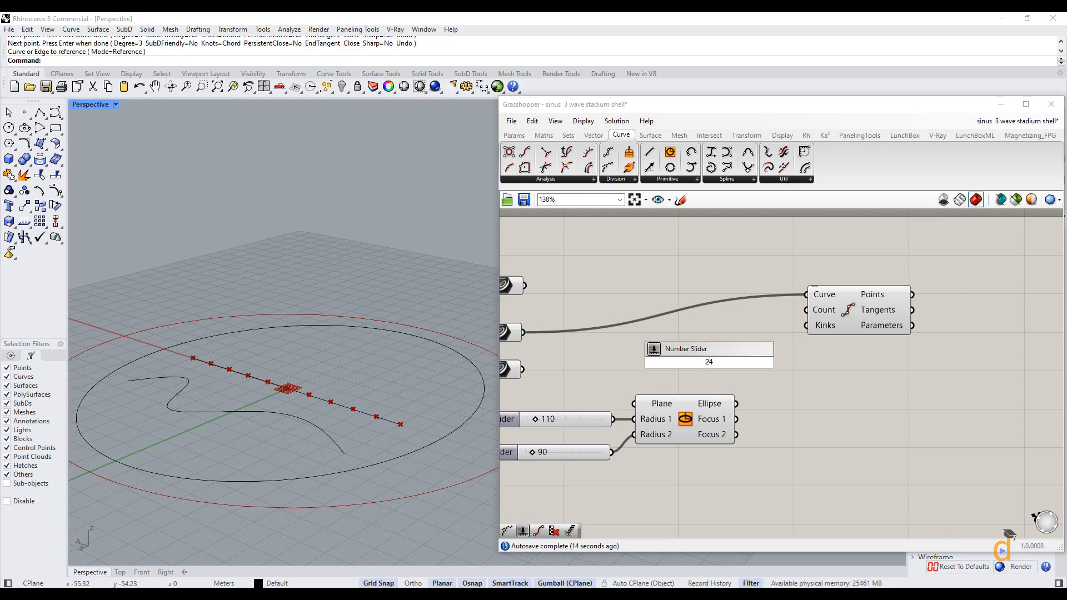
key(Return)
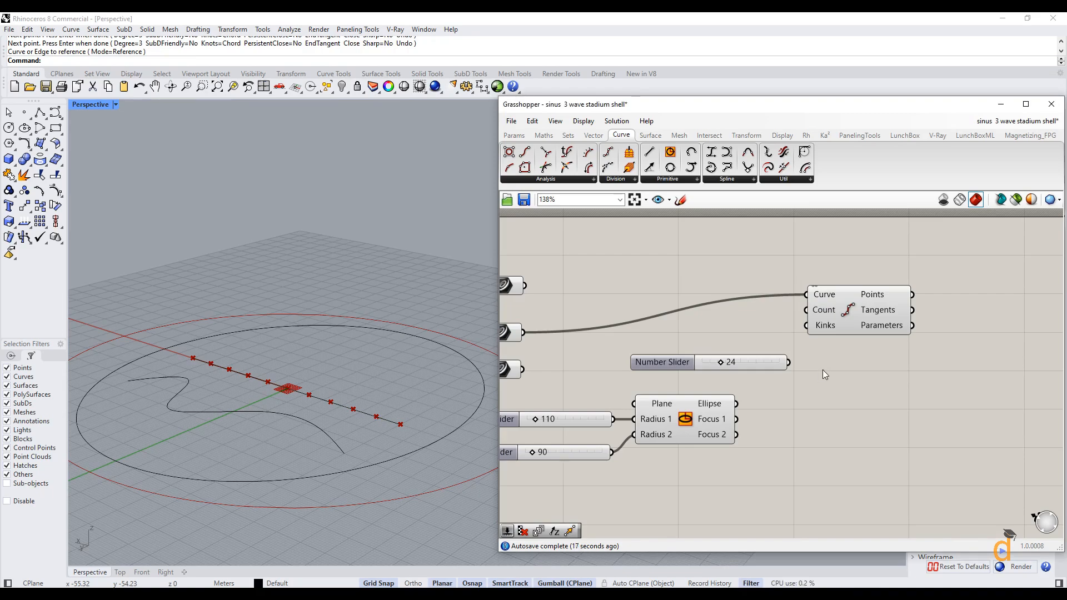
click(513, 135)
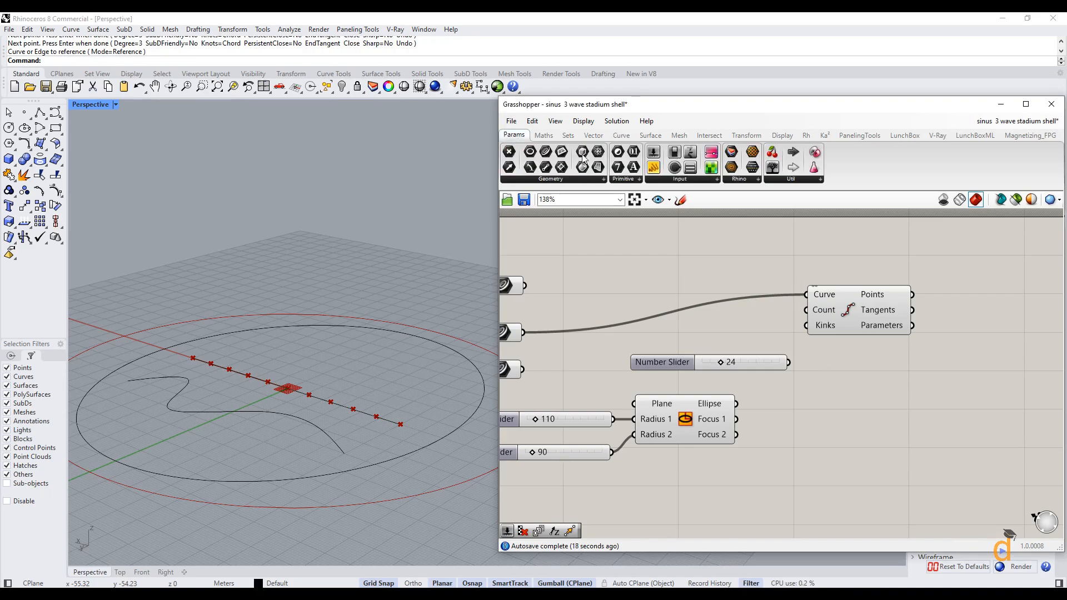
click(679, 181)
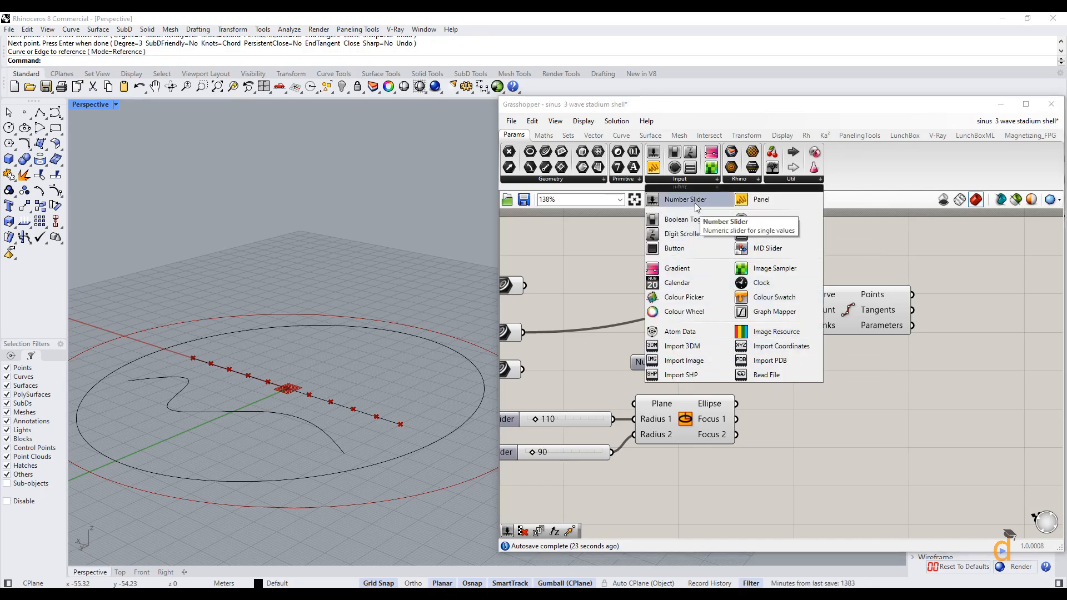
drag(696, 203, 722, 335)
click(716, 335)
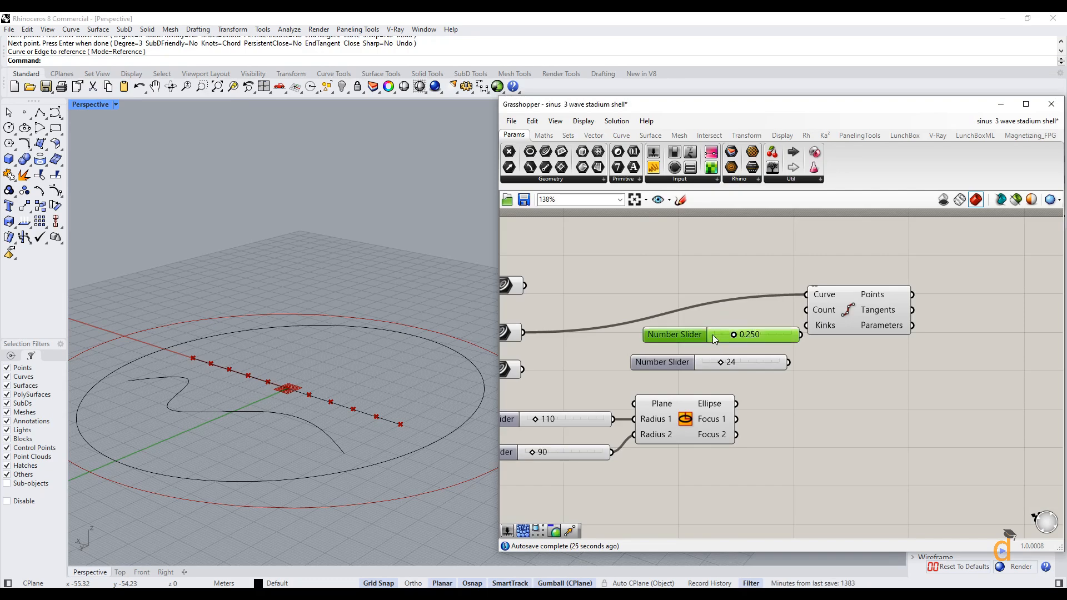
key(Delete)
- Reposition the 24 slider beneath Divide Curve and connect it to the Count input
click(767, 368)
click(779, 398)
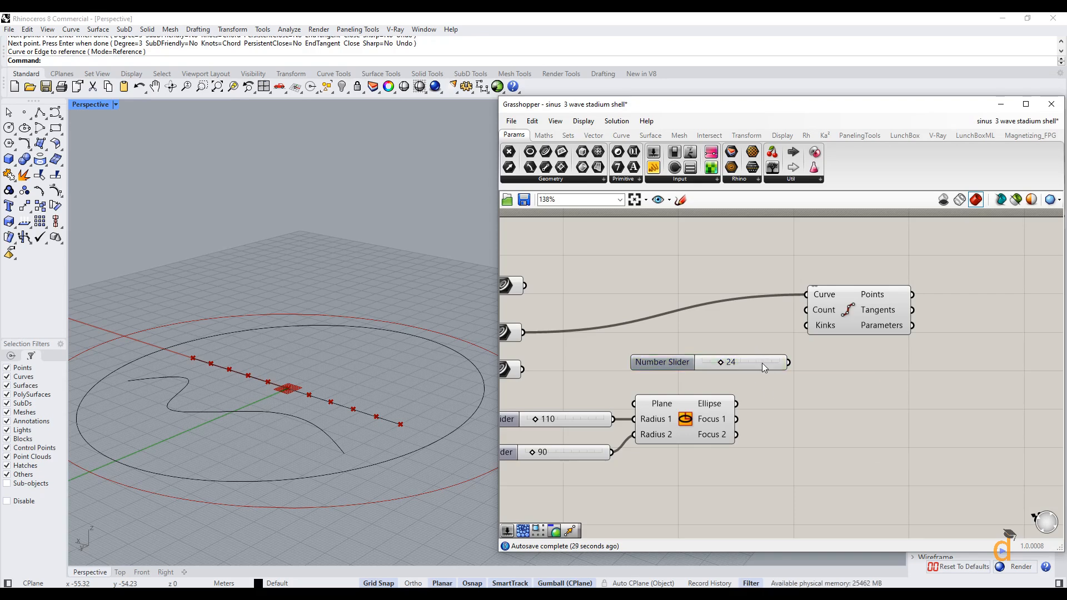
drag(752, 366, 806, 310)
click(866, 314)
right_drag(350, 412, 438, 422)
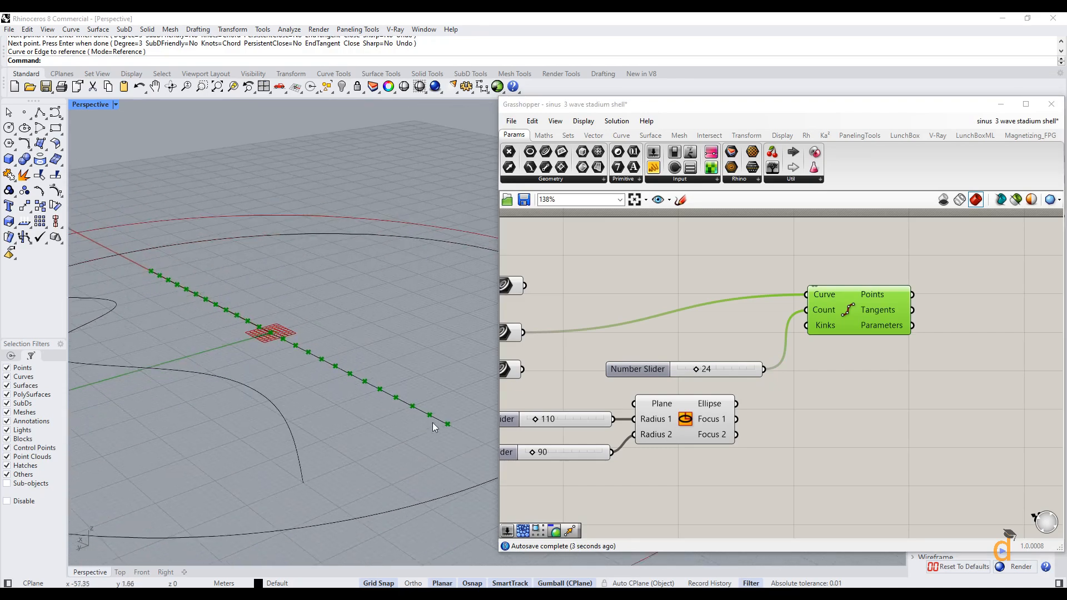
- Set the slider controlling the Divide Curve count to 20
drag(696, 374, 692, 373)
right_drag(261, 428, 285, 407)
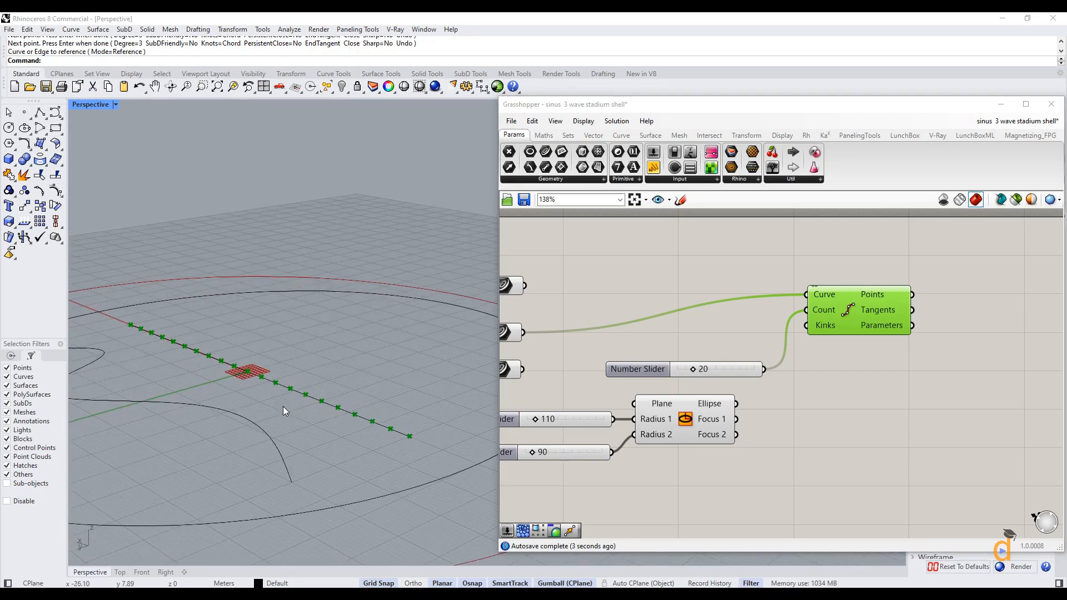
click(830, 382)
- Add a Cull Pattern component and connect the Divide Curve Points output to its List input
scroll(830, 381, down, 2)
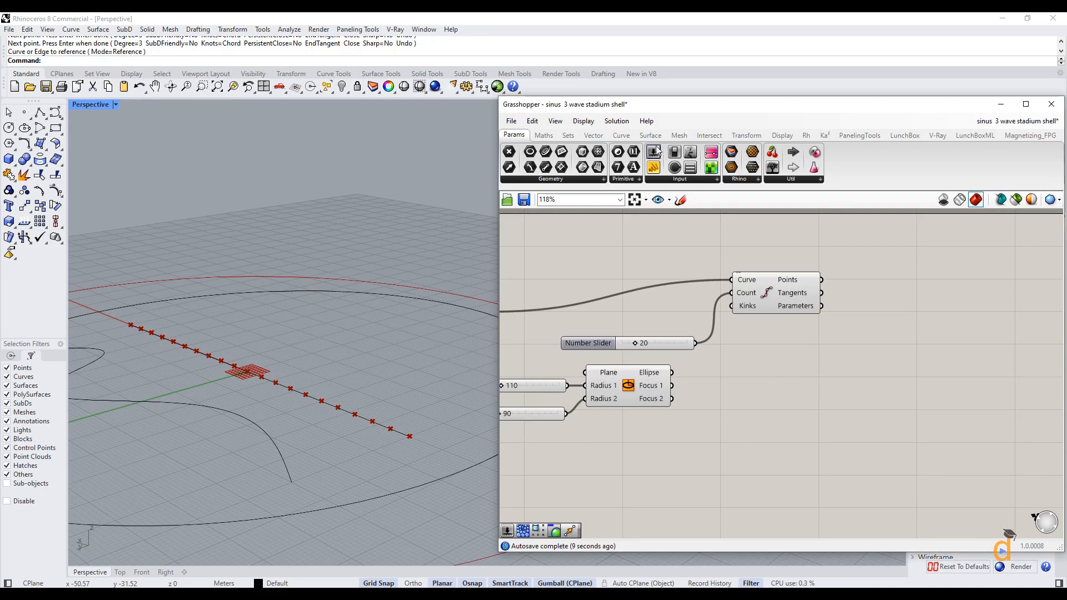
click(568, 136)
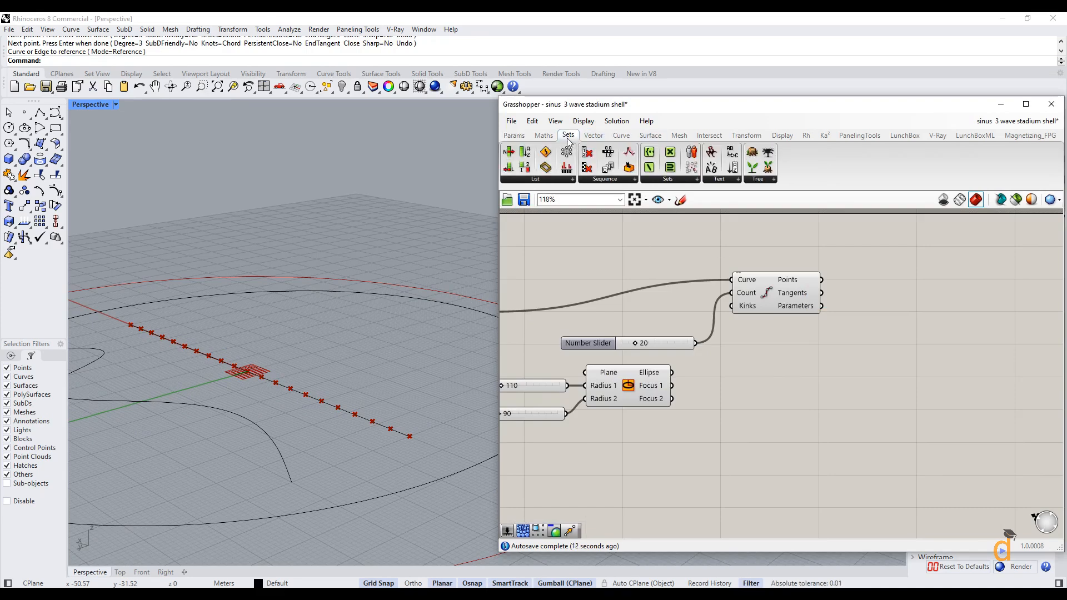
click(605, 179)
click(614, 214)
click(884, 350)
scroll(910, 354, up, 1)
click(777, 271)
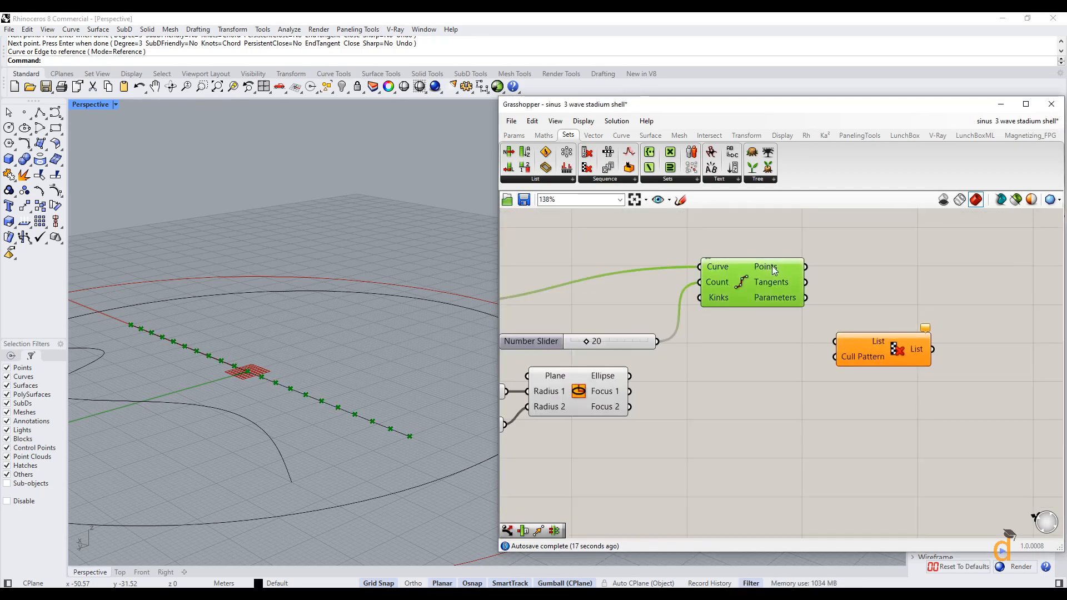
drag(805, 267, 835, 343)
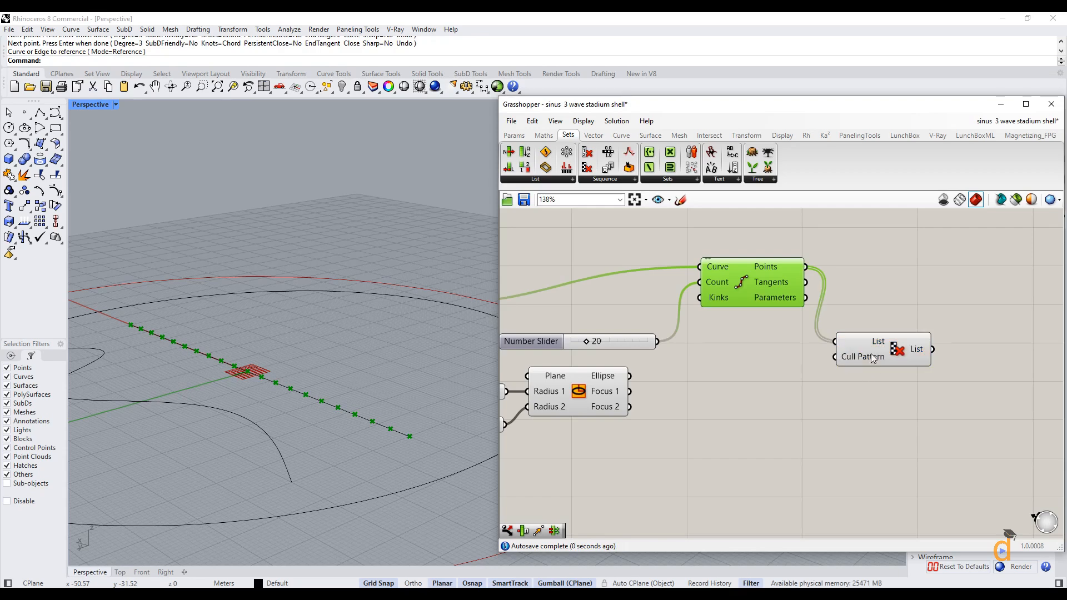
- Set the Cull Pattern booleans to just False, True and check which points on the line are kept
click(900, 359)
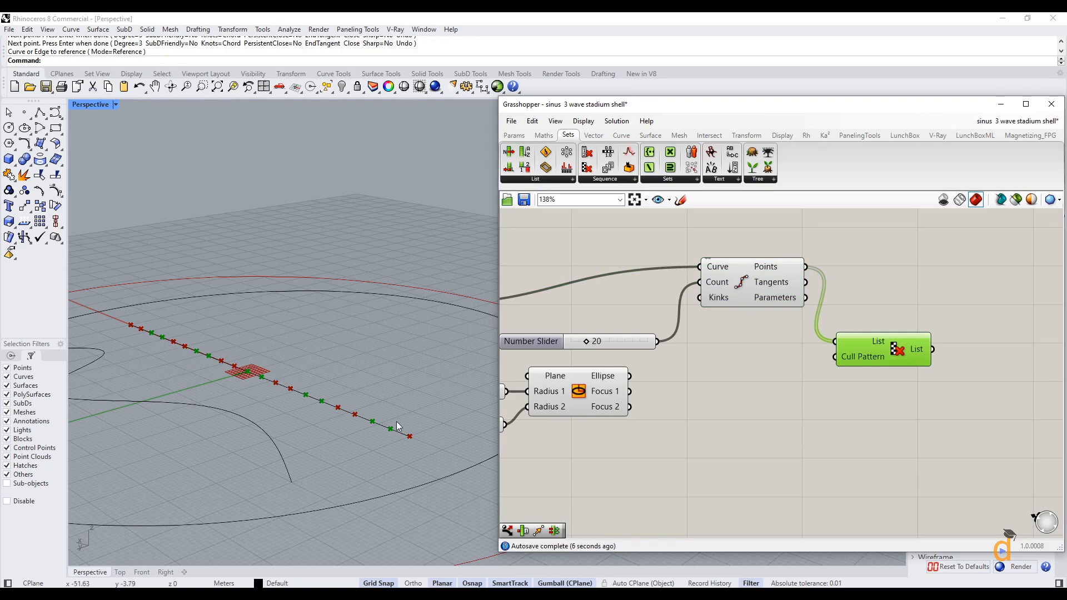
right_click(867, 360)
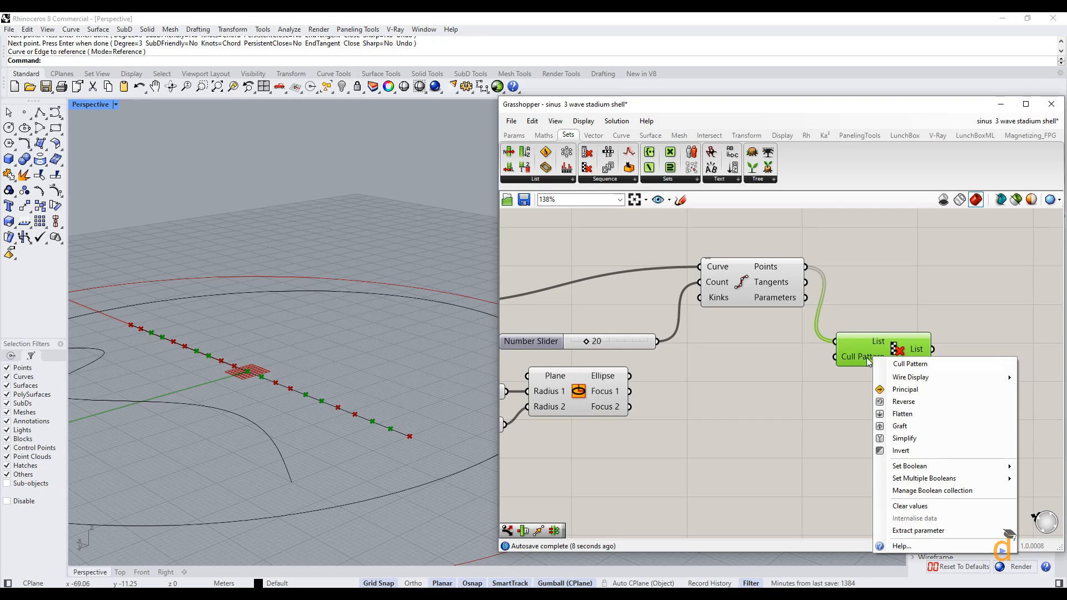
mouse_move(926, 478)
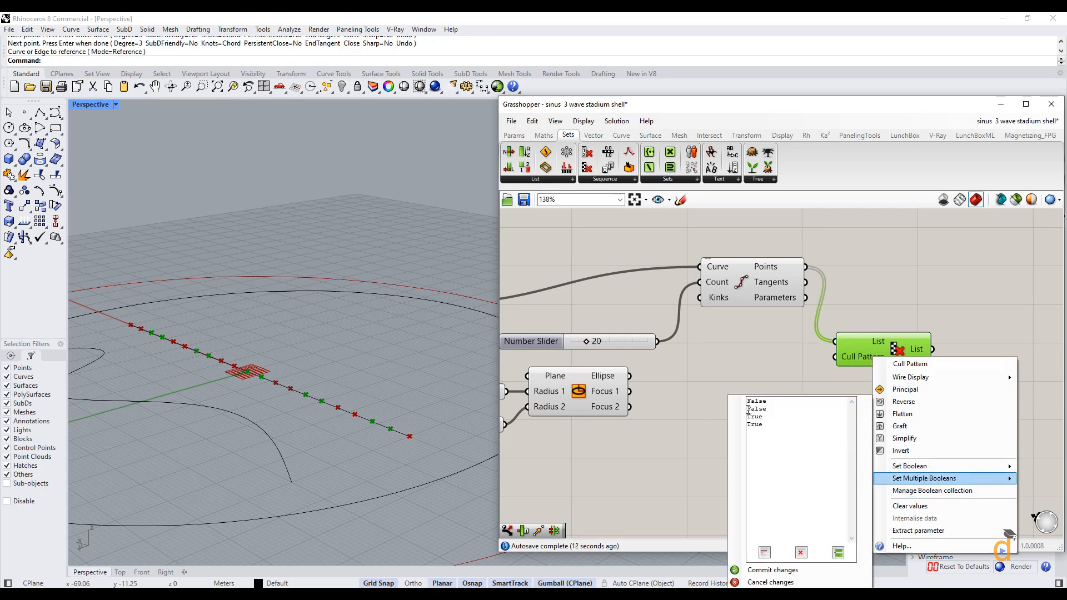
drag(750, 411, 771, 417)
key(BackSpace)
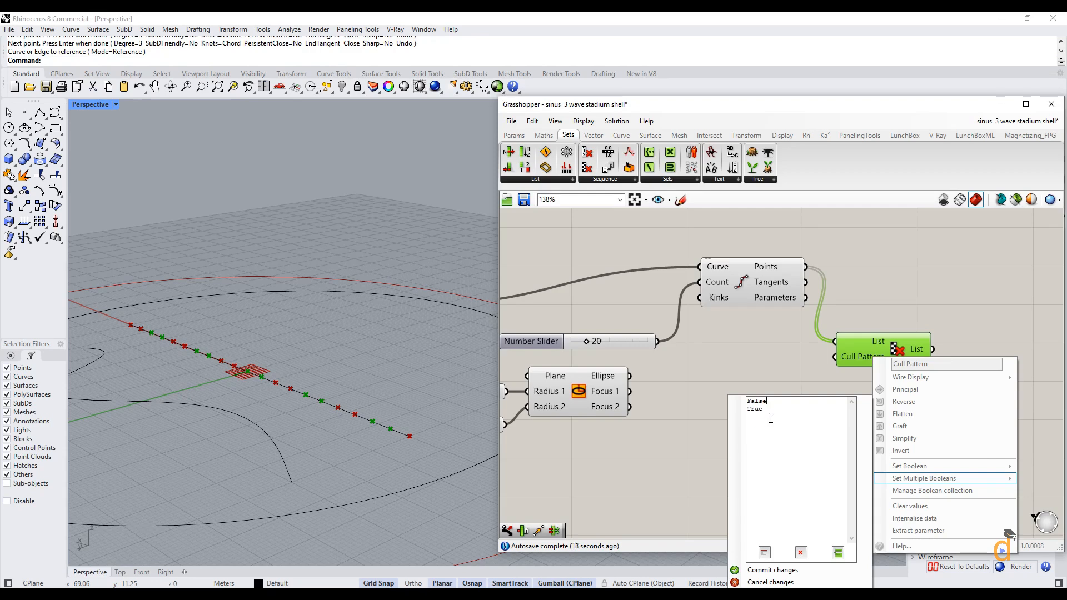
click(774, 573)
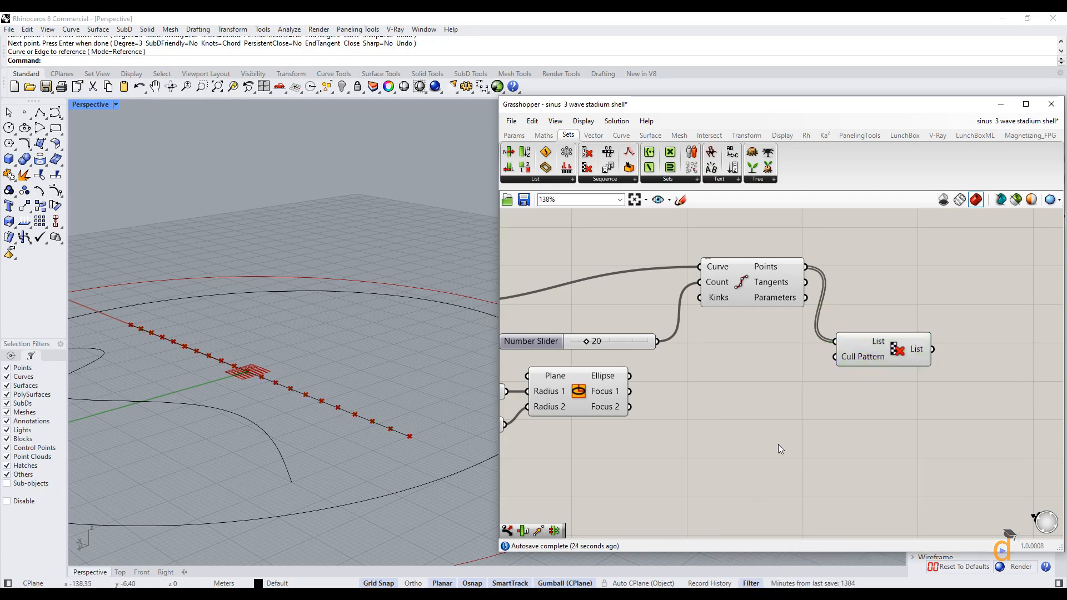
click(912, 362)
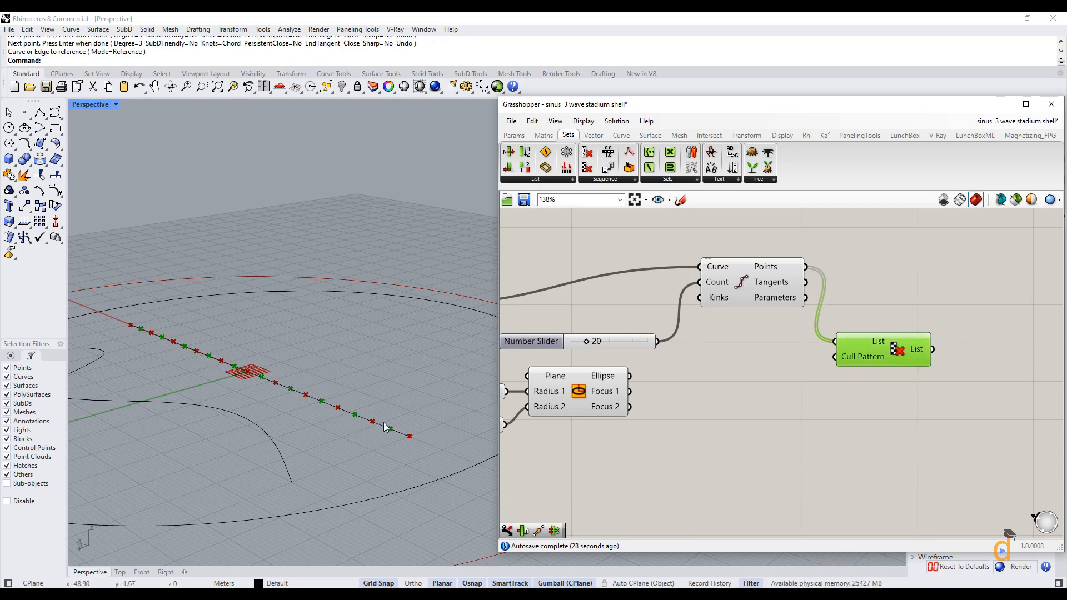
click(865, 388)
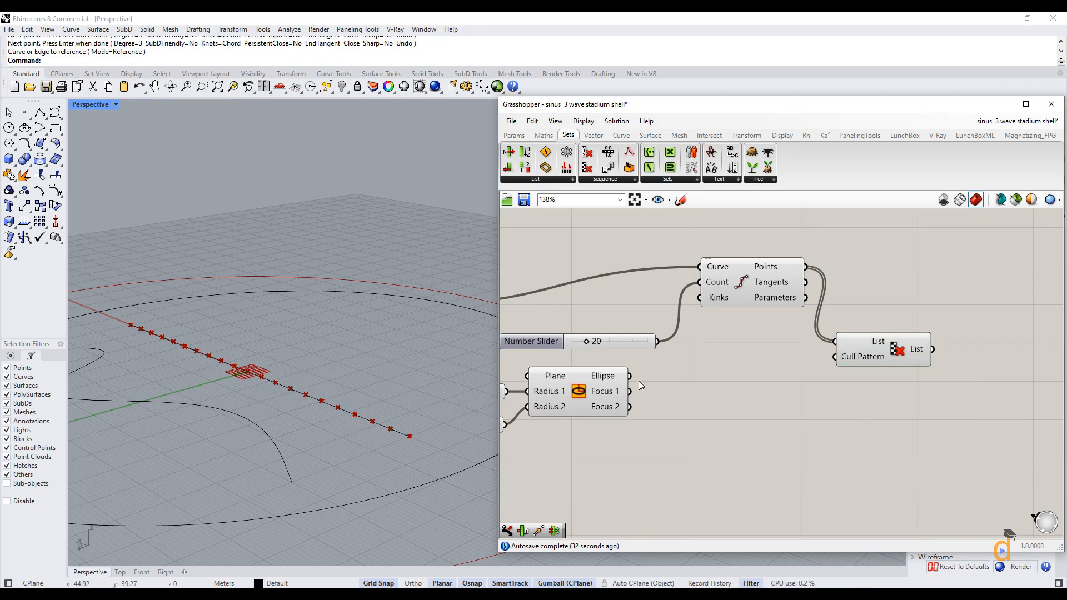
scroll(642, 385, down, 2)
right_drag(745, 408, 702, 391)
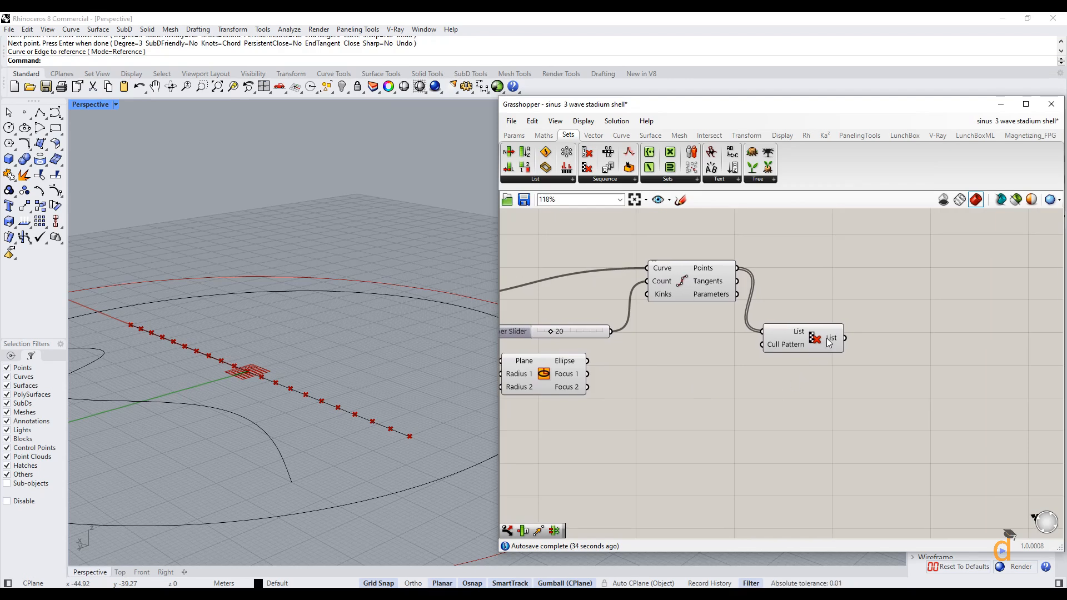
scroll(851, 339, up, 2)
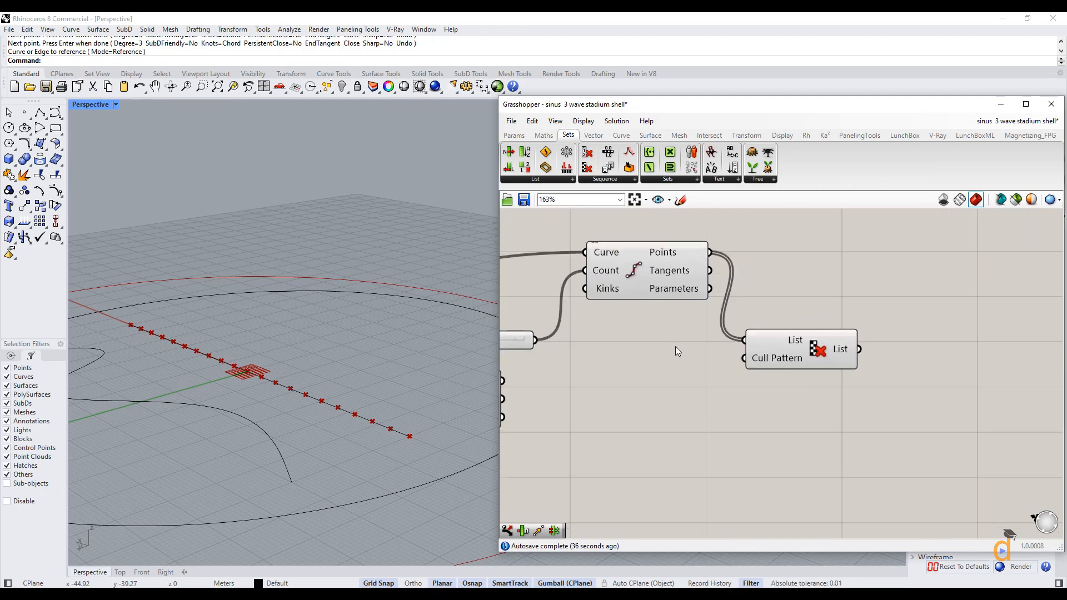
right_drag(676, 349, 700, 364)
right_drag(785, 460, 688, 457)
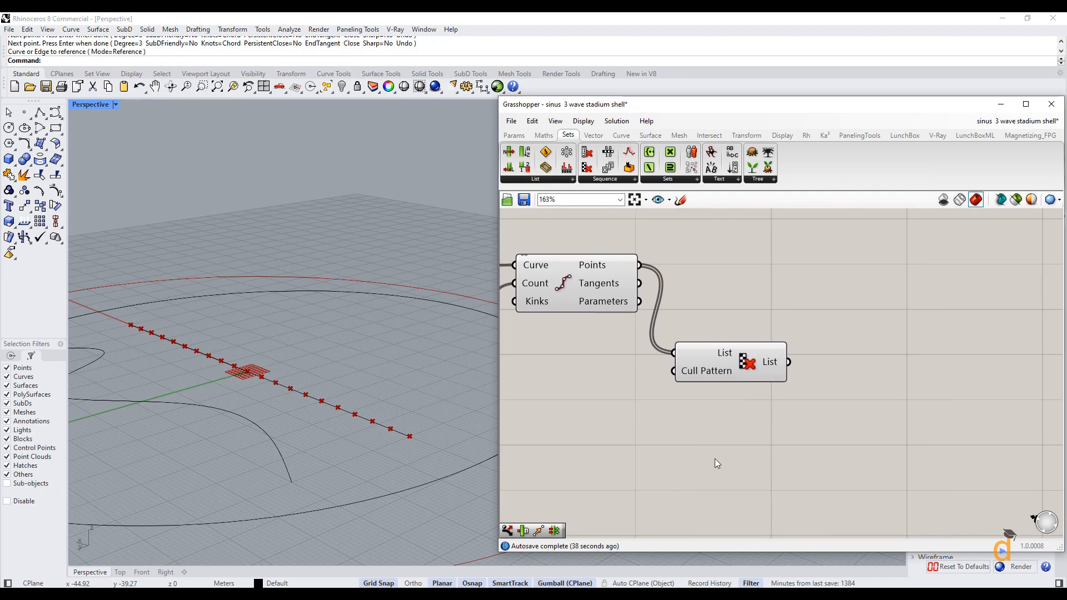
- Add a Move component from the Euclidean transforms below and to the right of Cull Pattern
double_click(853, 460)
click(735, 138)
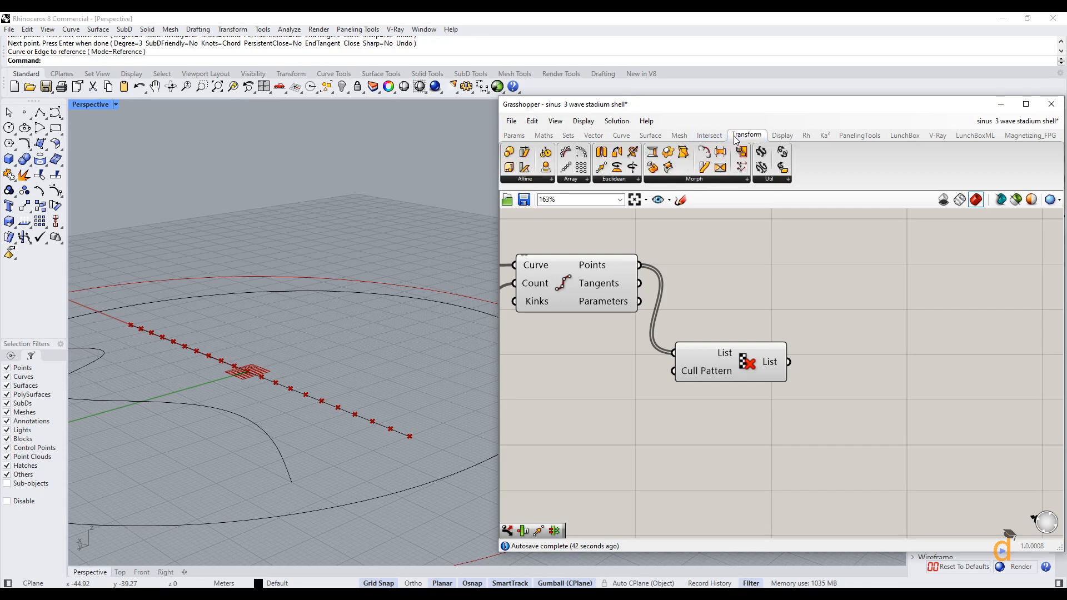
click(612, 179)
click(621, 215)
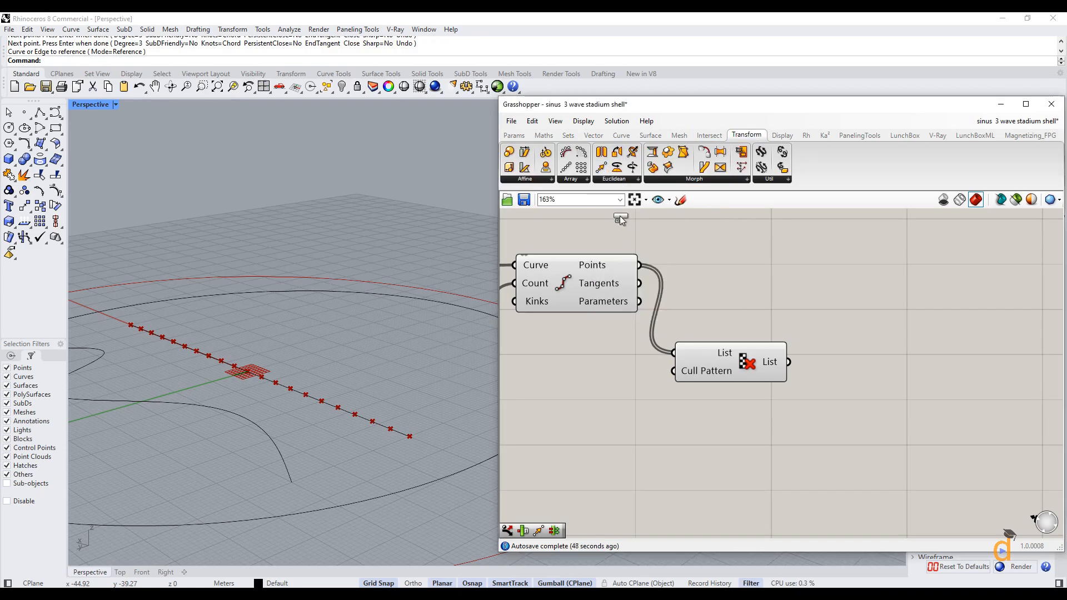
click(848, 400)
drag(845, 403, 897, 428)
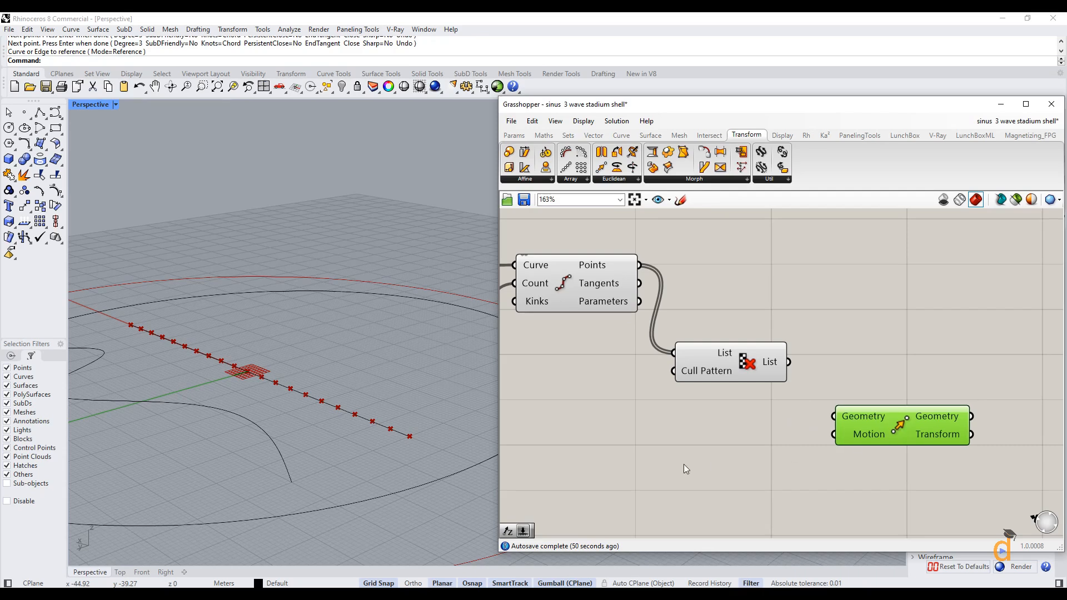
double_click(683, 464)
text(mov)
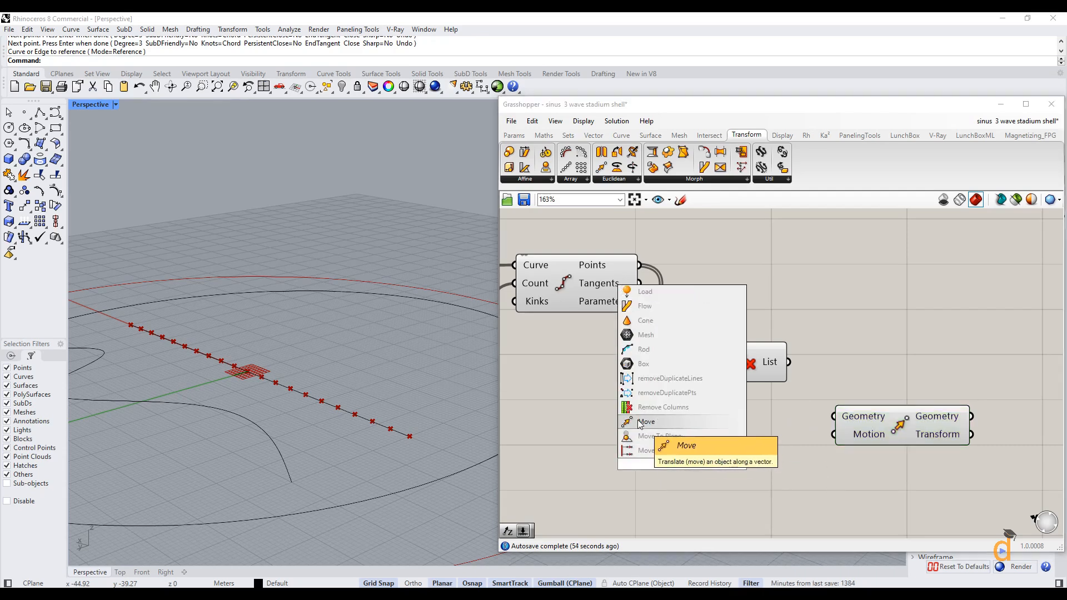
click(777, 425)
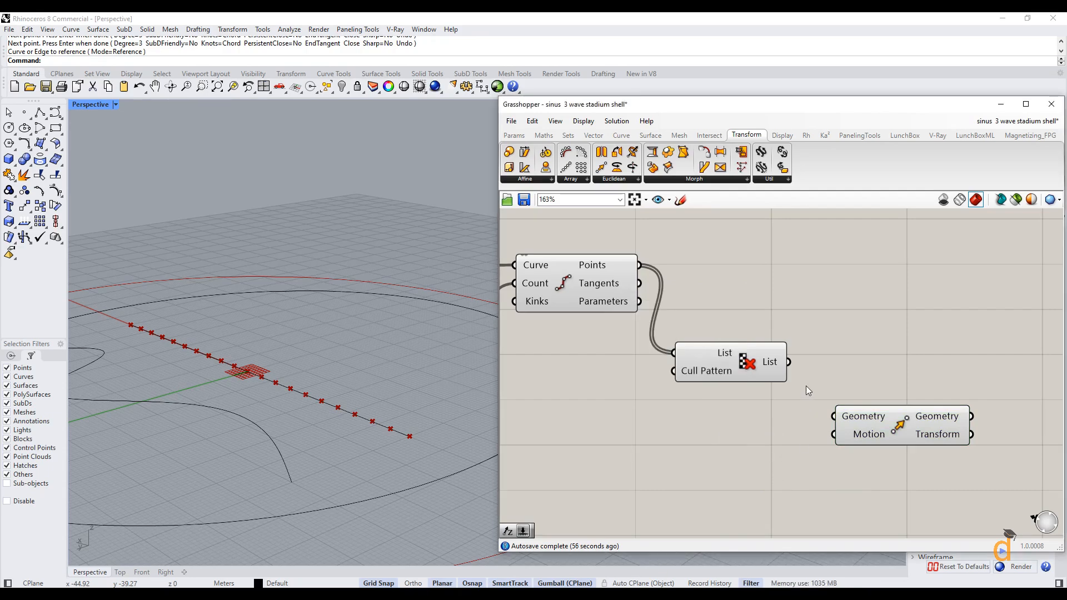
- Connect the Cull Pattern List output to the Move Geometry input and highlight the moved points in the viewport
drag(788, 362, 833, 416)
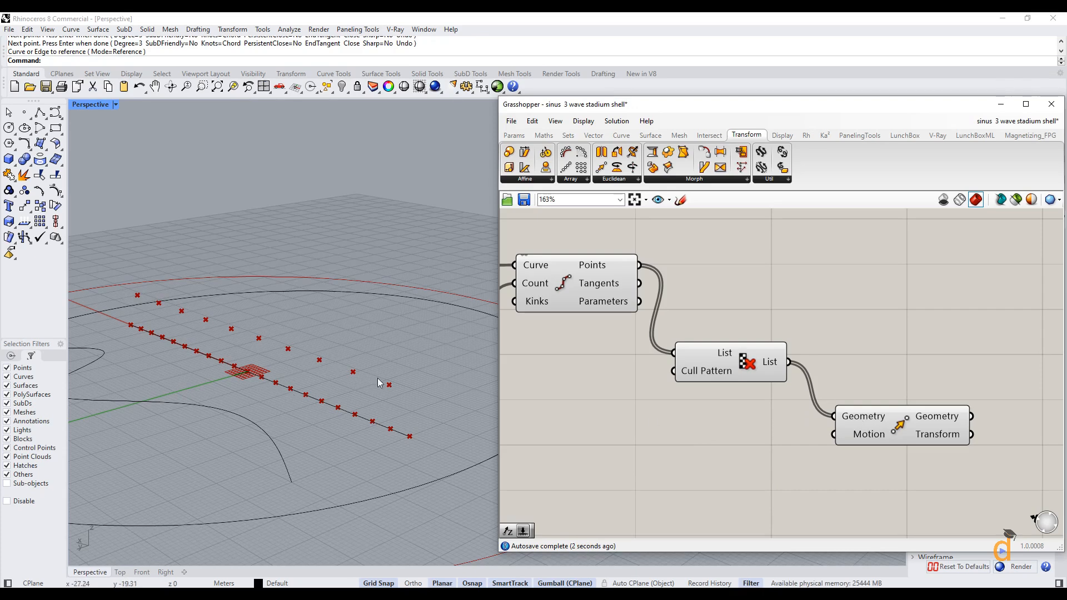
click(948, 417)
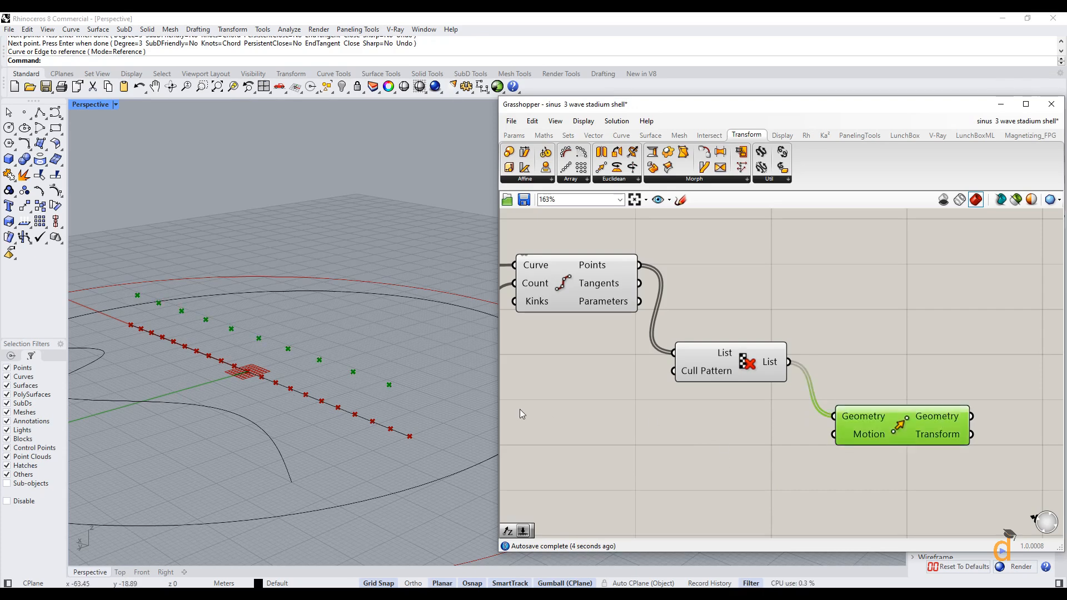
click(708, 452)
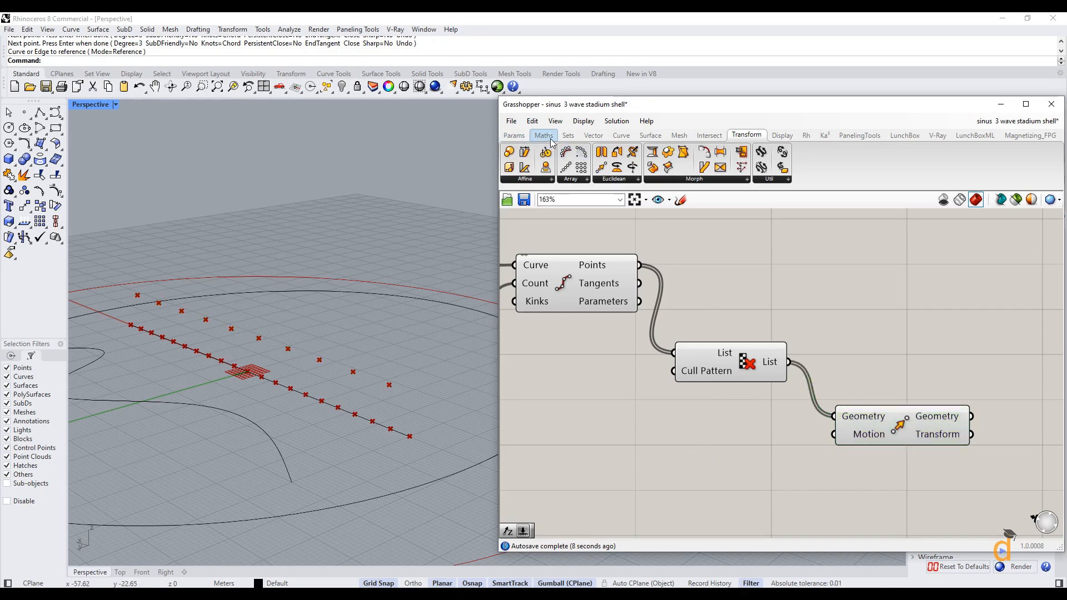
- Add a Replace Items component and place it above and to the right of the Move component
click(569, 136)
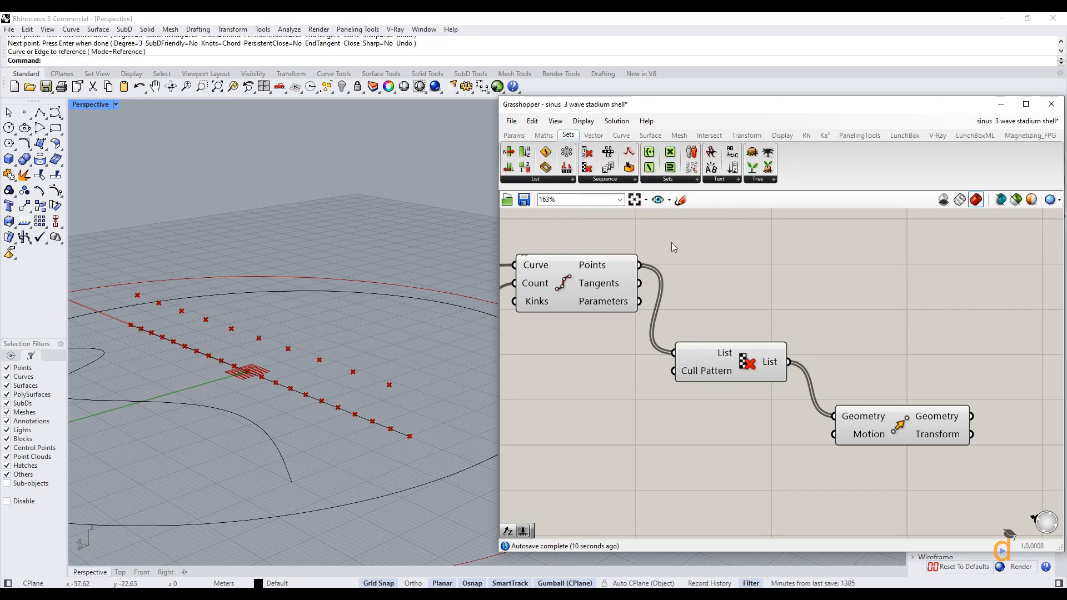
click(573, 180)
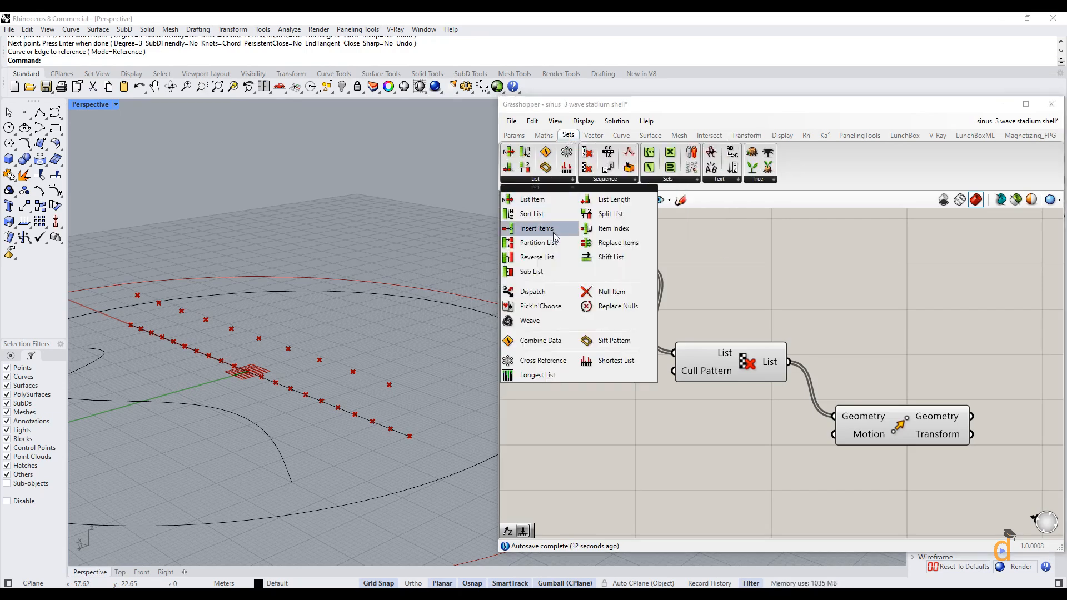
click(610, 246)
click(1014, 313)
scroll(689, 357, down, 2)
right_drag(839, 348, 767, 333)
scroll(704, 345, up, 2)
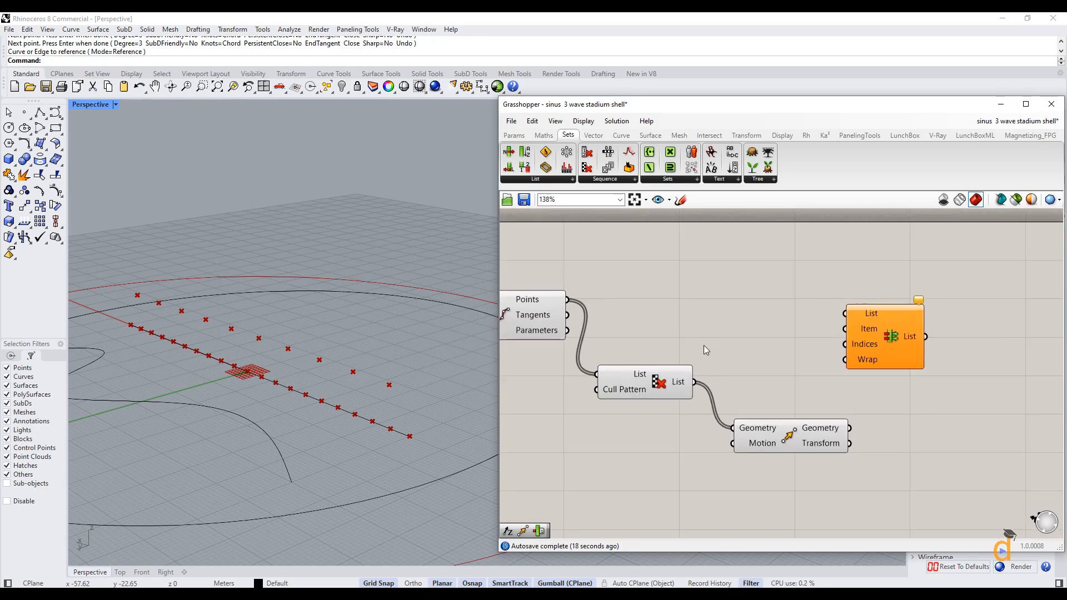
drag(908, 311, 965, 277)
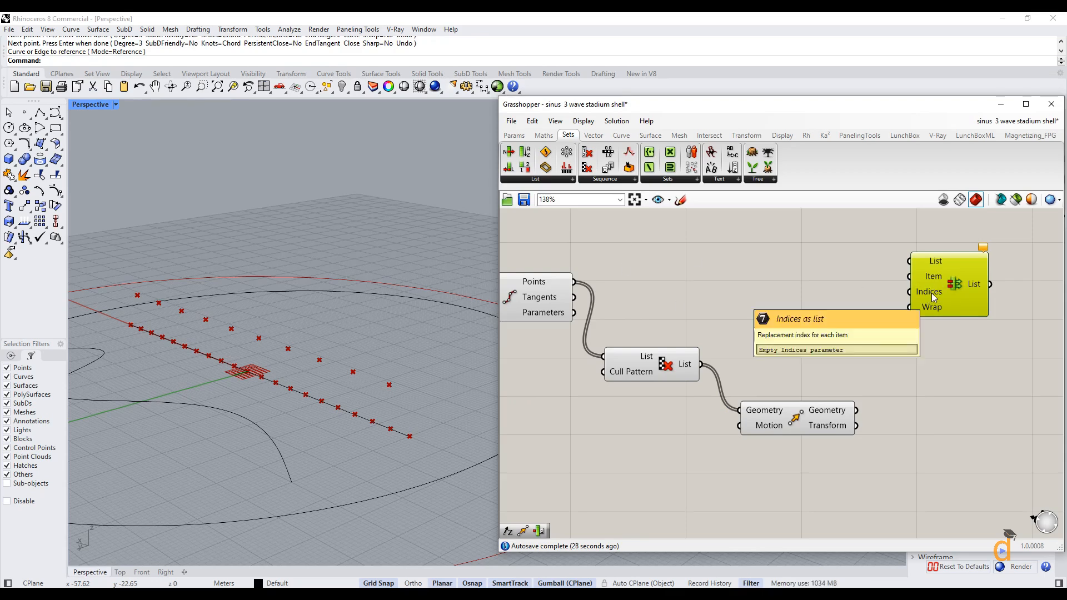
- Add an Item Index component, feeding its List from the Divide Curve Points and its Item from the Cull Pattern List
click(537, 181)
drag(626, 230, 777, 318)
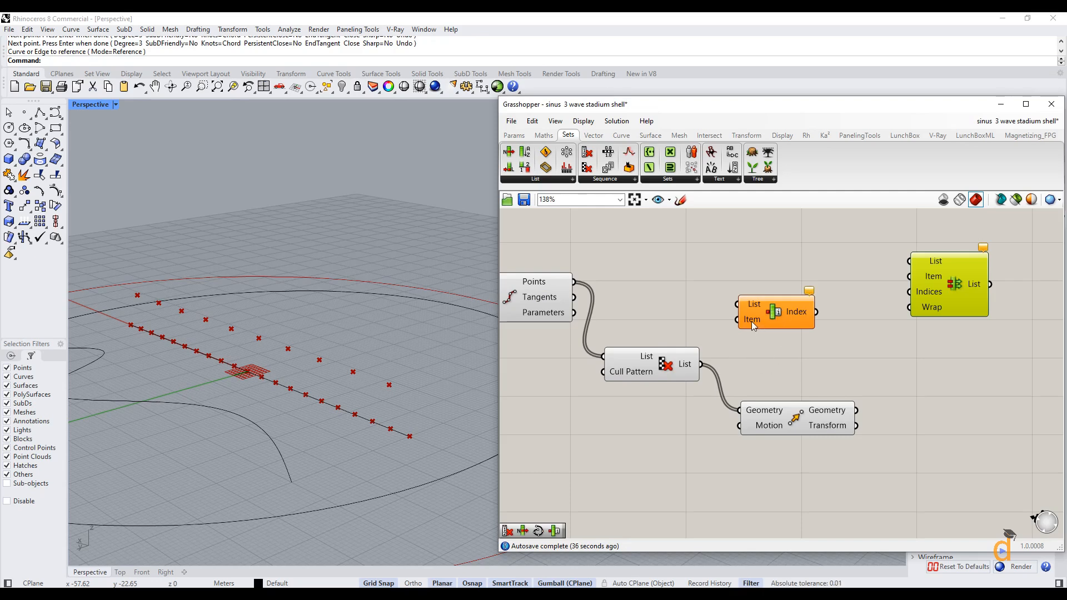
drag(574, 282, 737, 304)
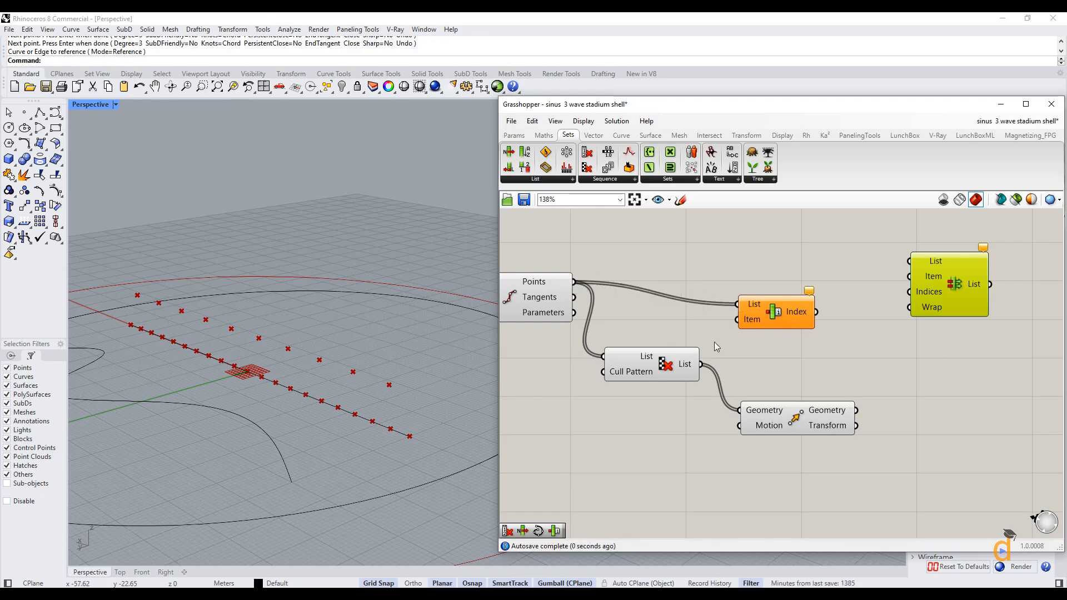
drag(704, 366, 727, 334)
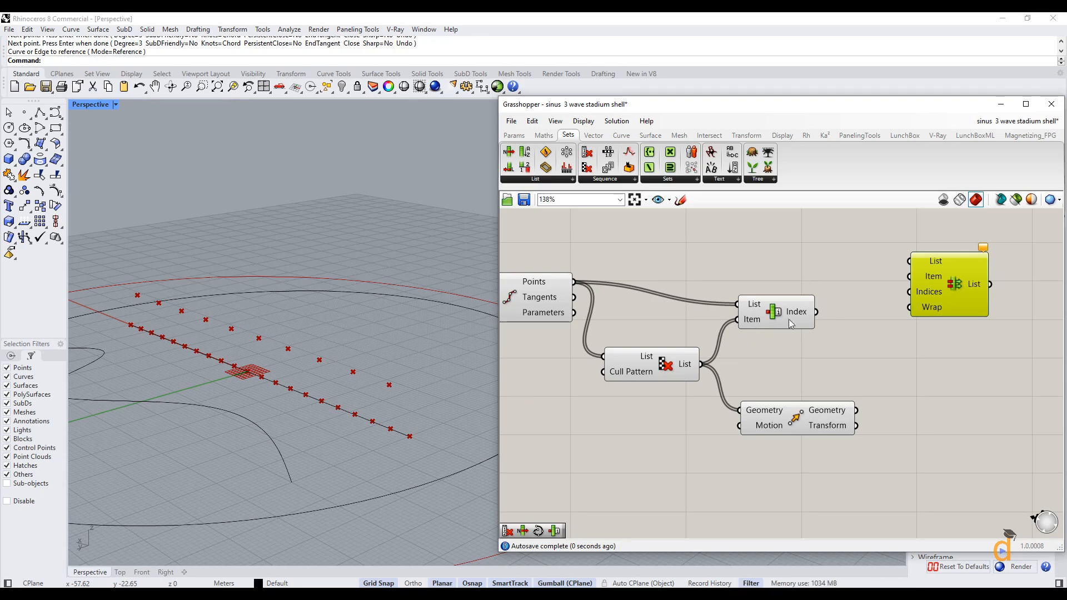
- Wire Replace Items: Item Index output to Indices, Move's Geometry output to Item, and Divide Curve Points to List
mouse_move(802, 319)
drag(818, 315, 910, 292)
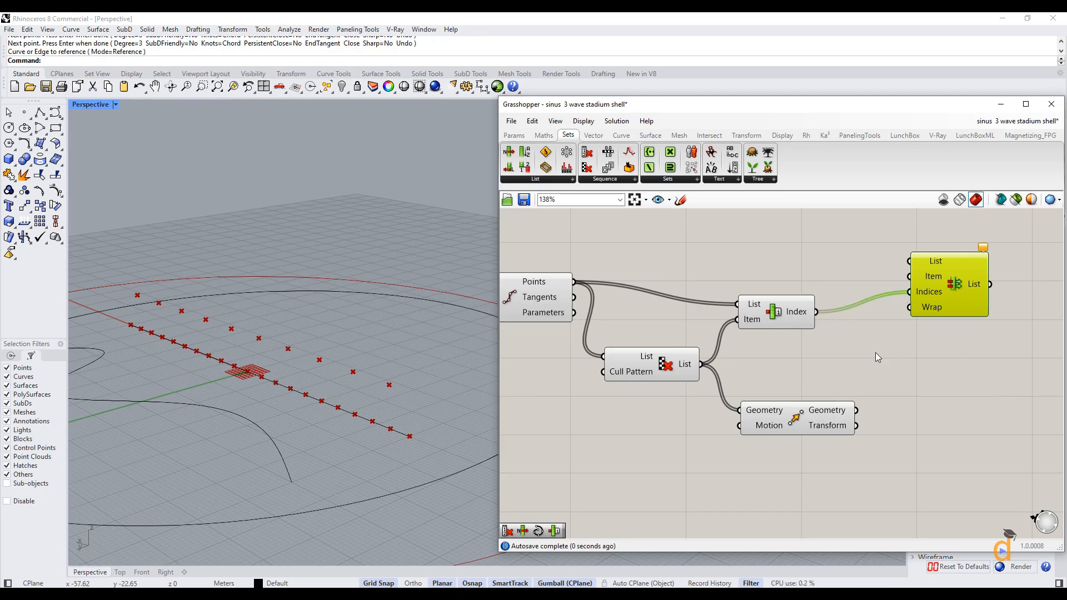
mouse_move(844, 413)
drag(856, 411, 910, 276)
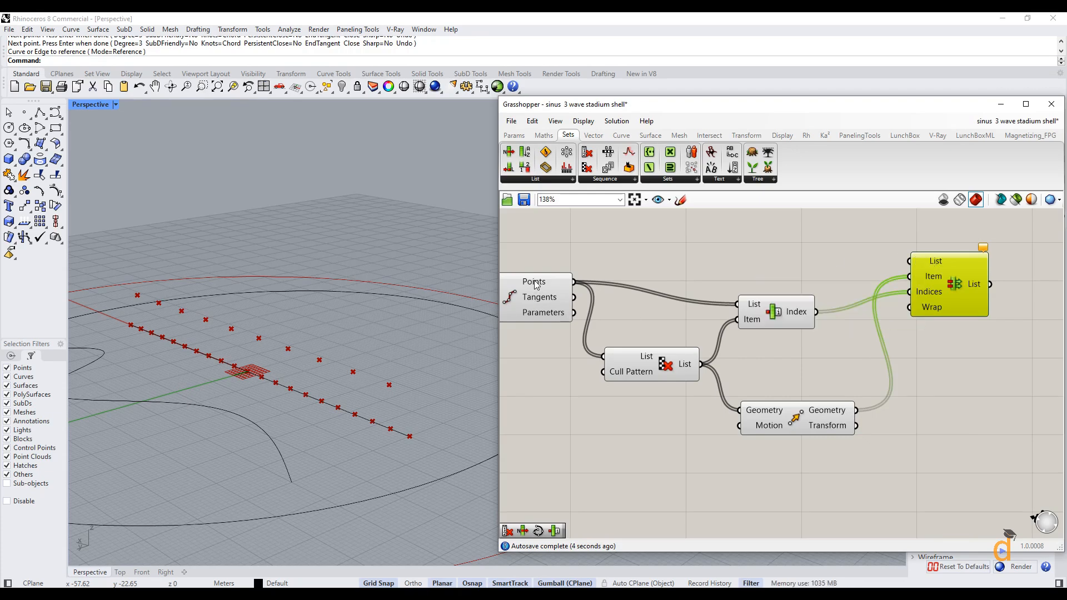
mouse_move(537, 285)
drag(575, 282, 896, 266)
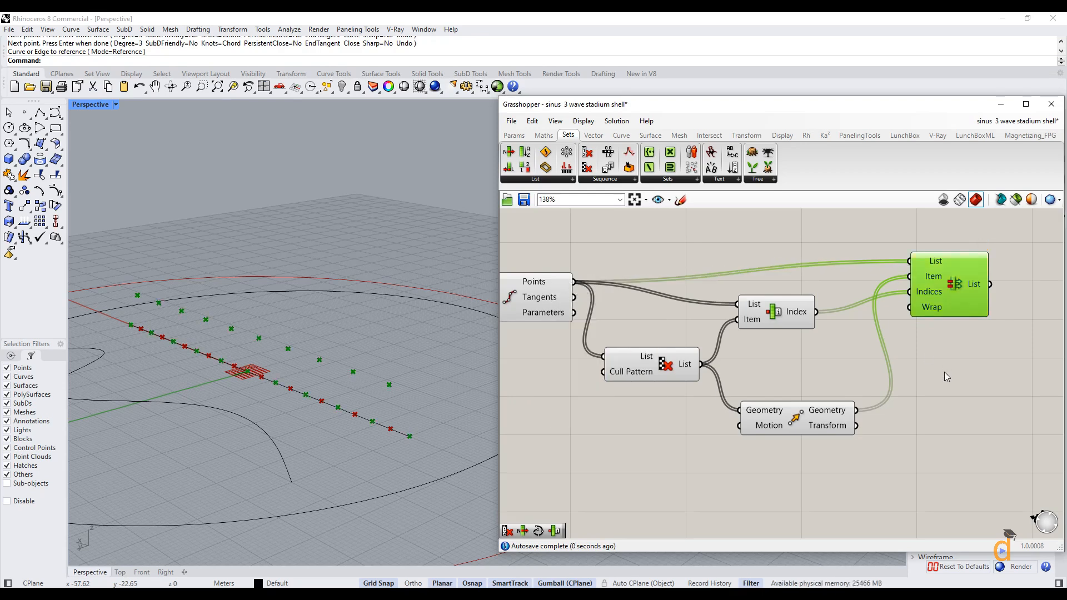
click(975, 296)
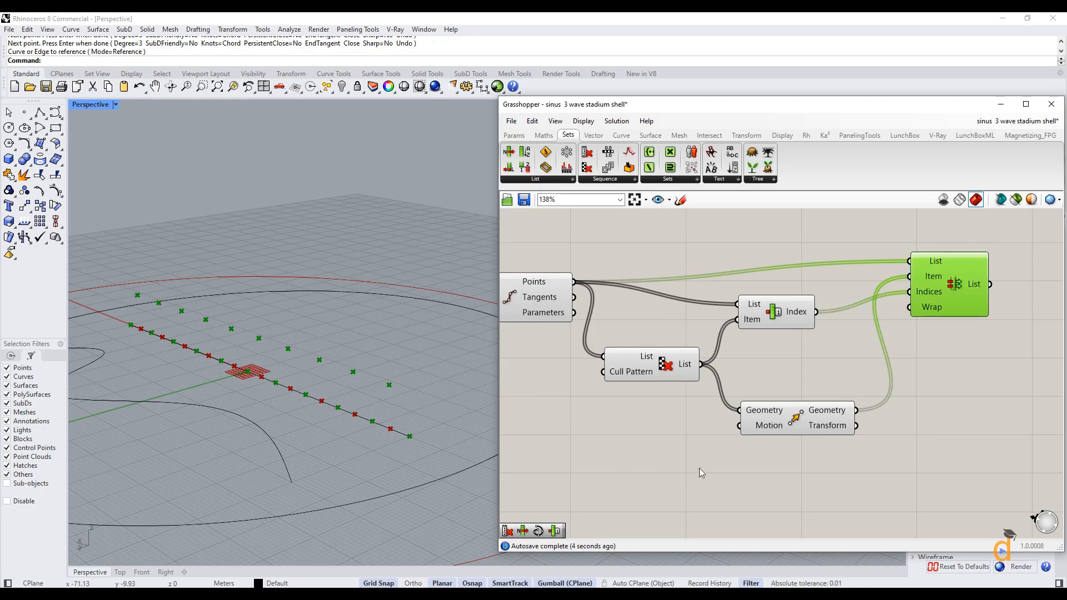
- Add an Interpolate curve component and connect the Replace Items List output to its Vertices input
click(761, 390)
scroll(771, 360, down, 2)
scroll(509, 400, up, 2)
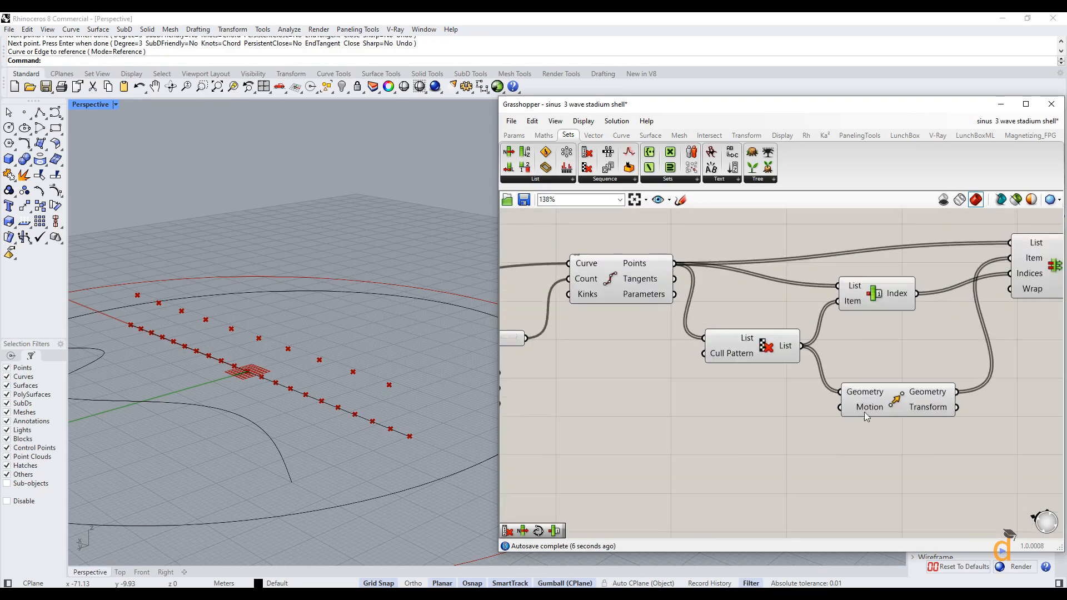
scroll(561, 386, down, 2)
scroll(889, 383, up, 2)
scroll(890, 384, up, 1)
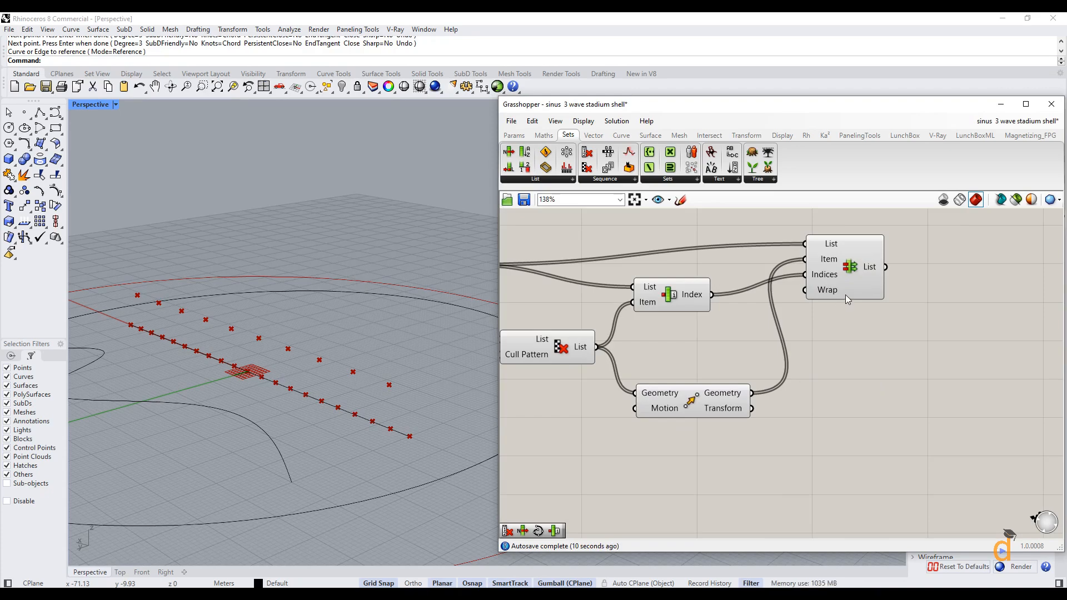
click(622, 135)
click(722, 180)
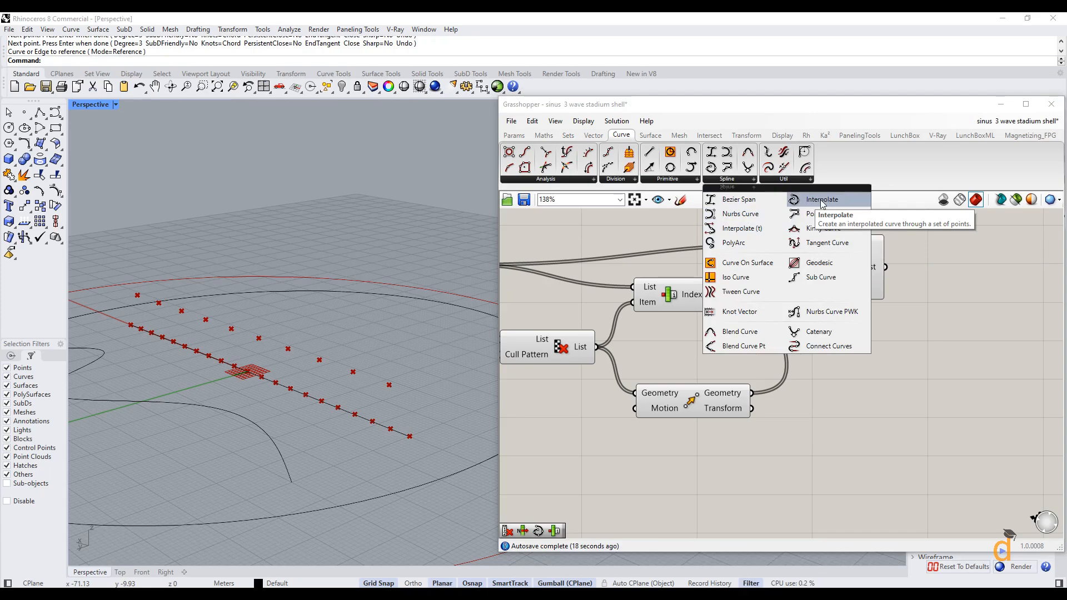
click(822, 201)
click(948, 370)
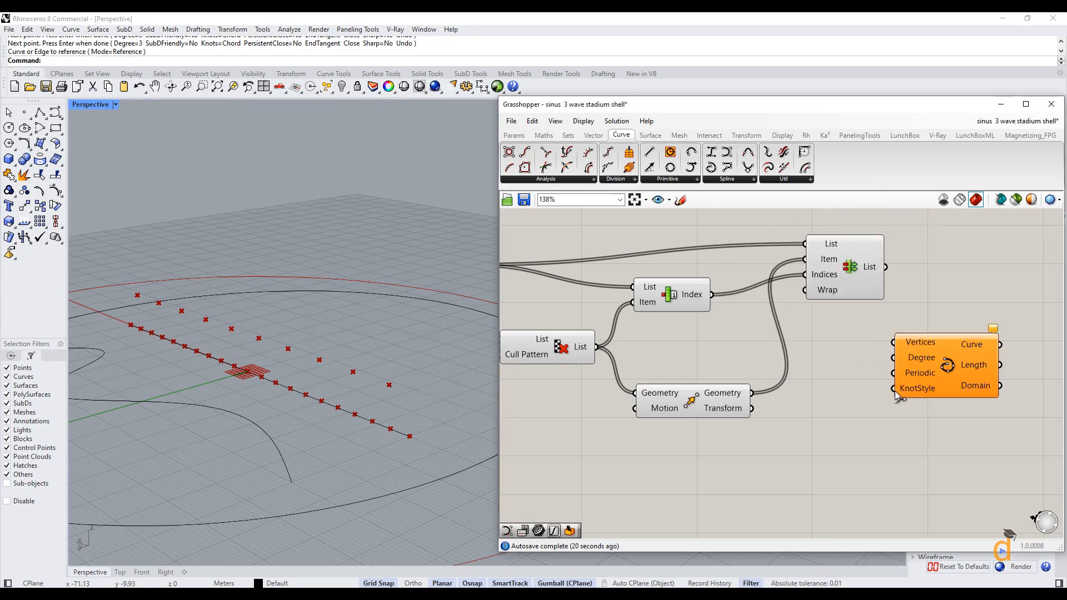
drag(887, 268, 893, 343)
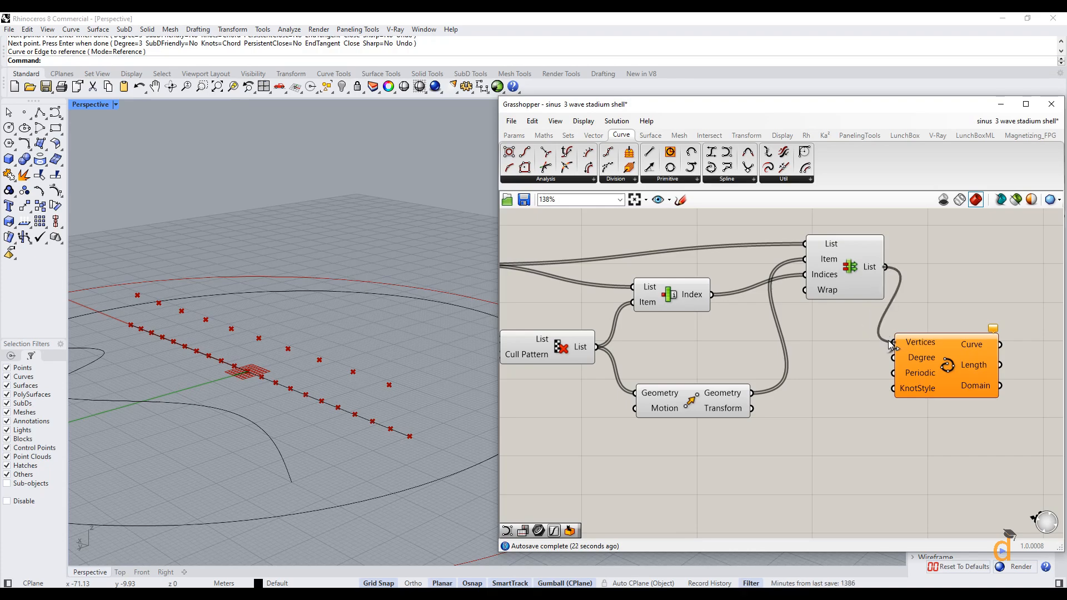
right_drag(332, 429, 316, 412)
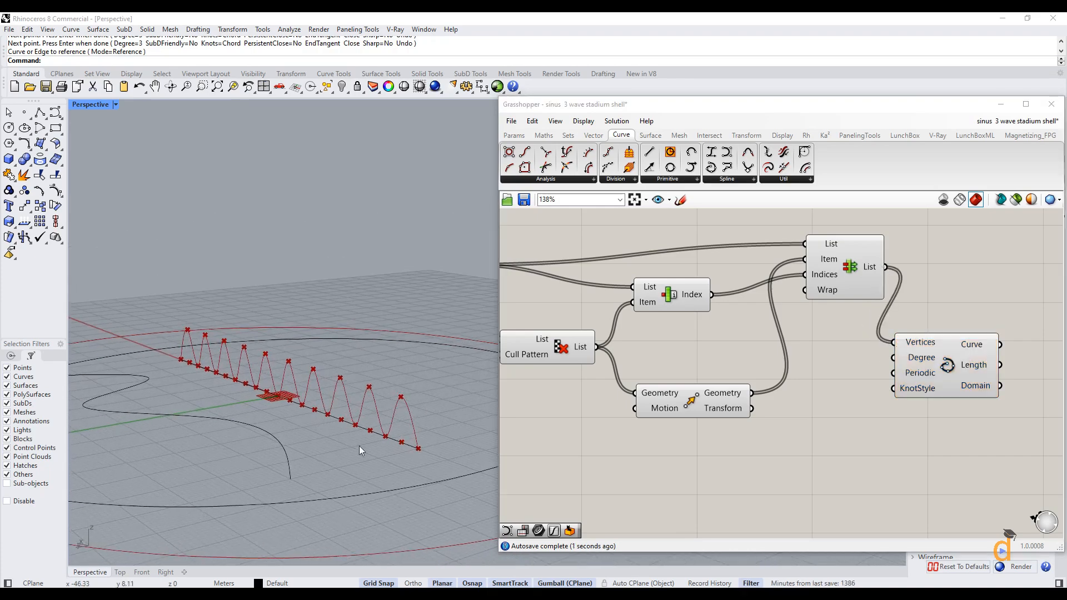
scroll(411, 455, up, 2)
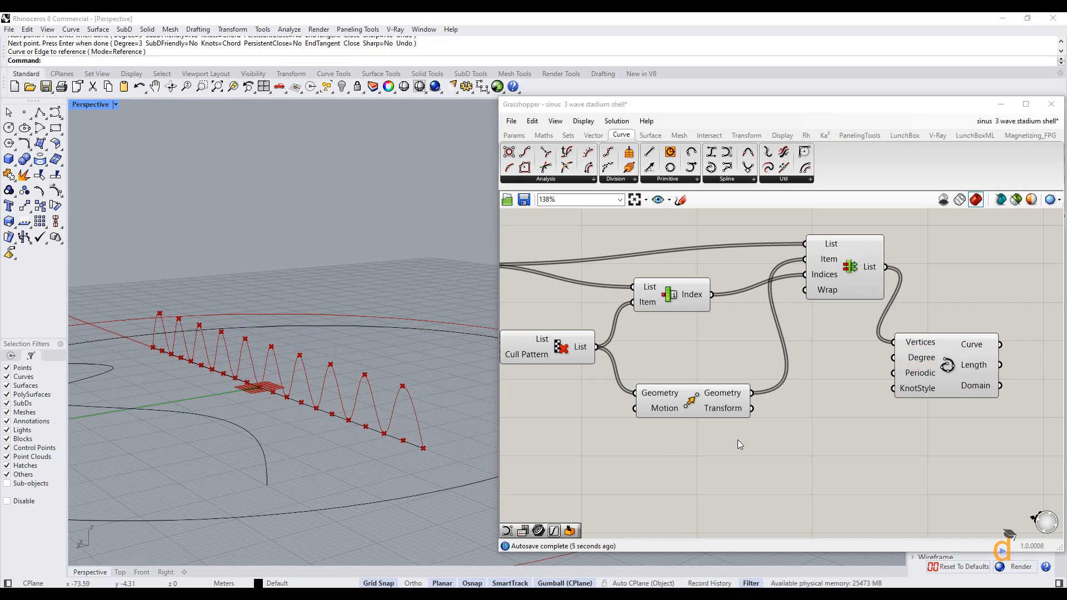
- Add a number slider with value 2 and connect it to the Interpolate component's Degree input
scroll(878, 348, down, 2)
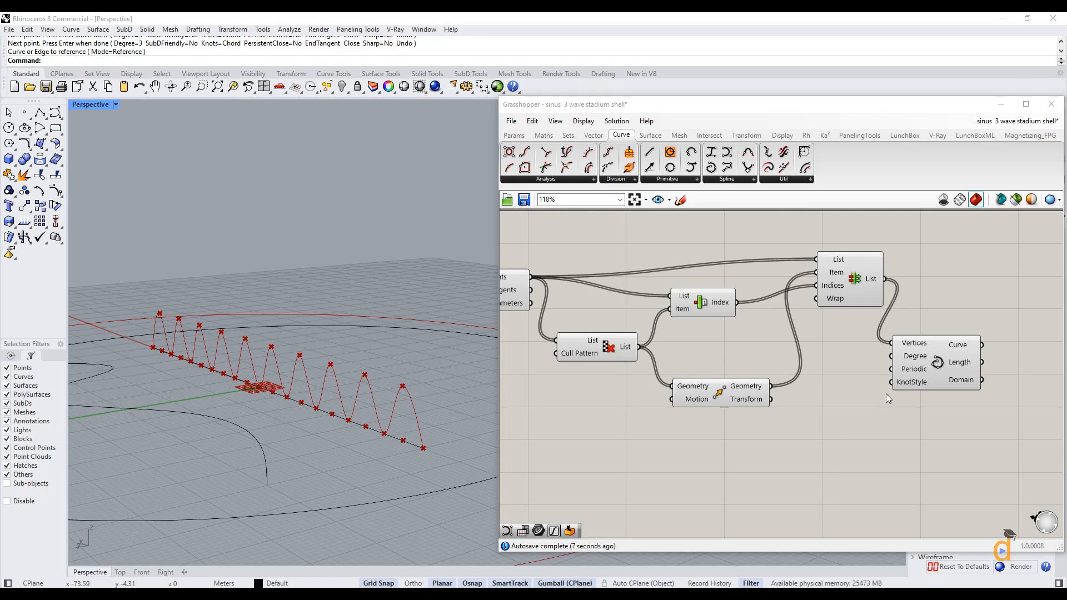
mouse_move(908, 356)
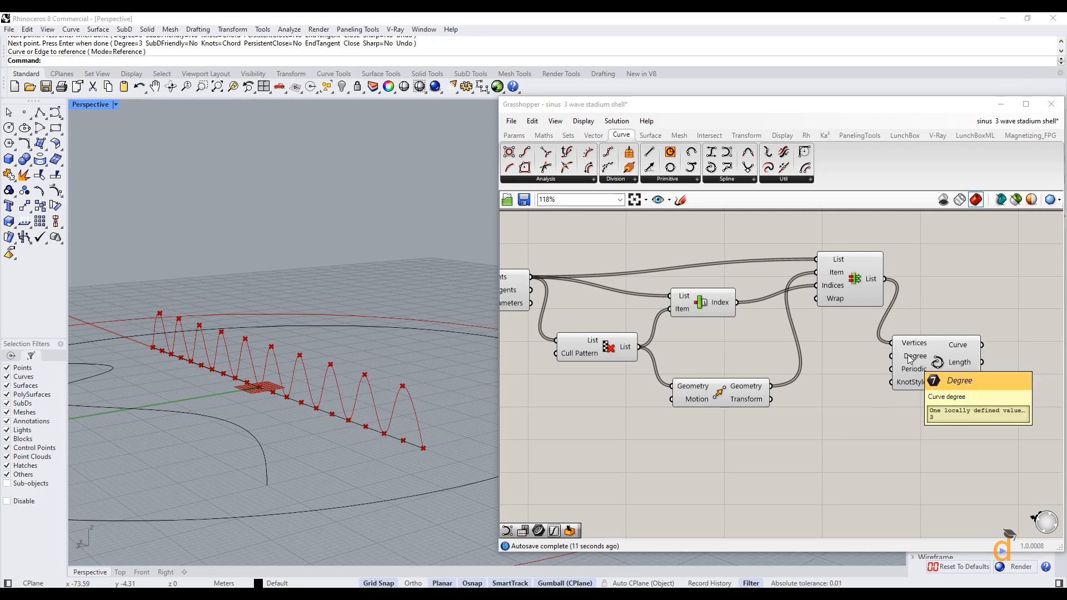
double_click(821, 488)
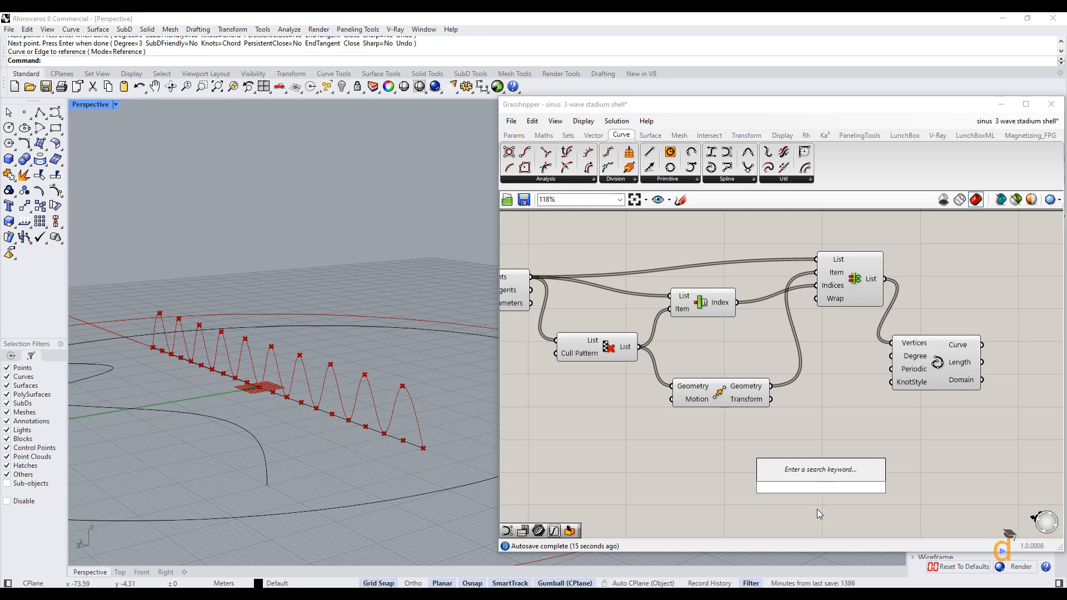
text(2)
key(Return)
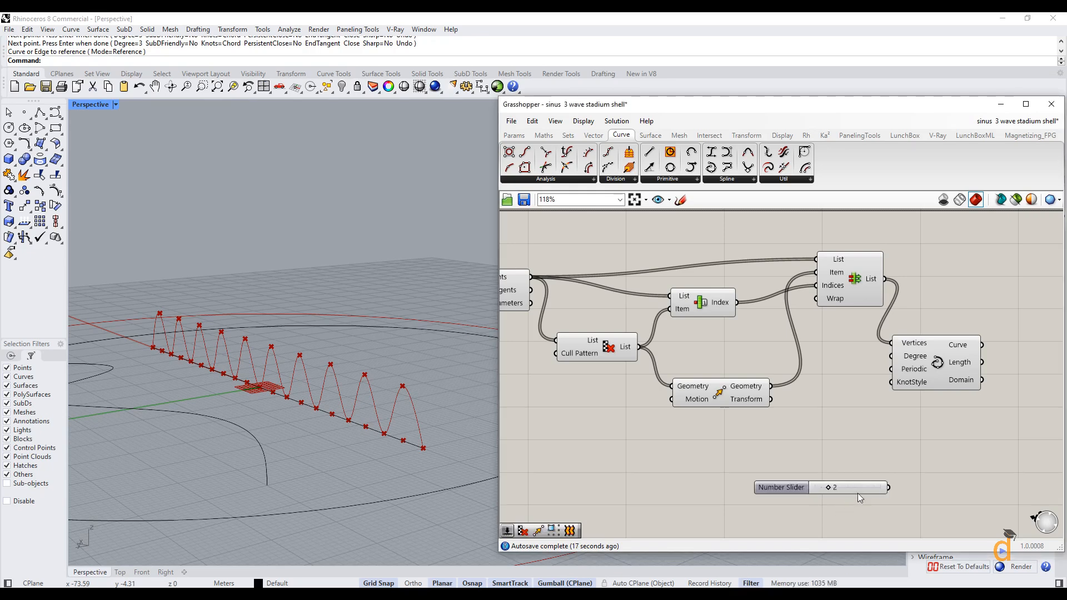
drag(888, 487, 882, 356)
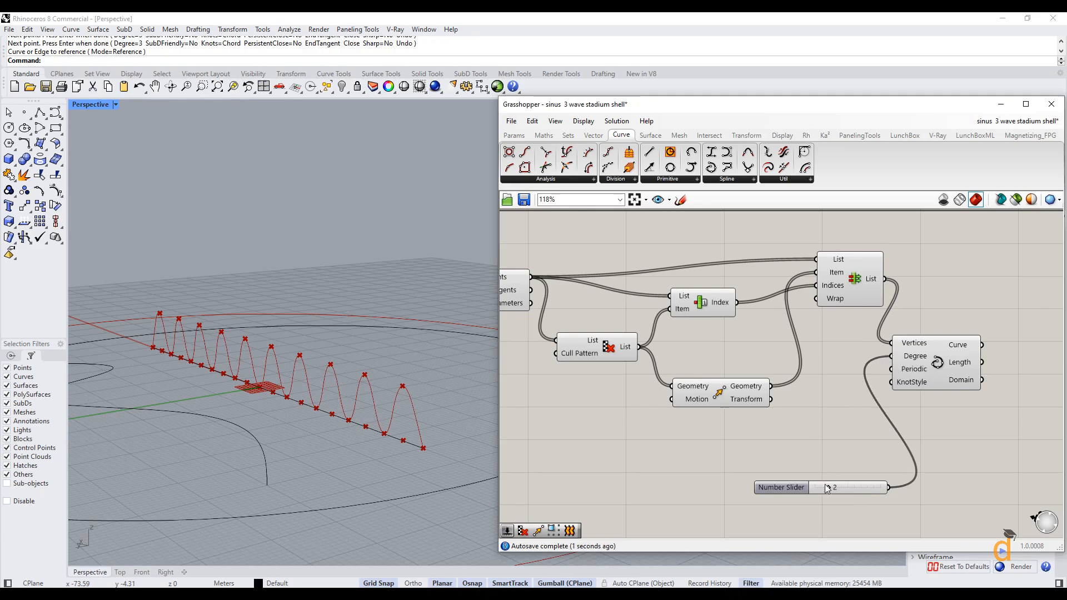
- Try a higher curve degree with the slider, and delete the slider to return Interpolate to its built-in degree
drag(829, 488, 885, 488)
click(842, 491)
key(Delete)
click(917, 359)
click(897, 428)
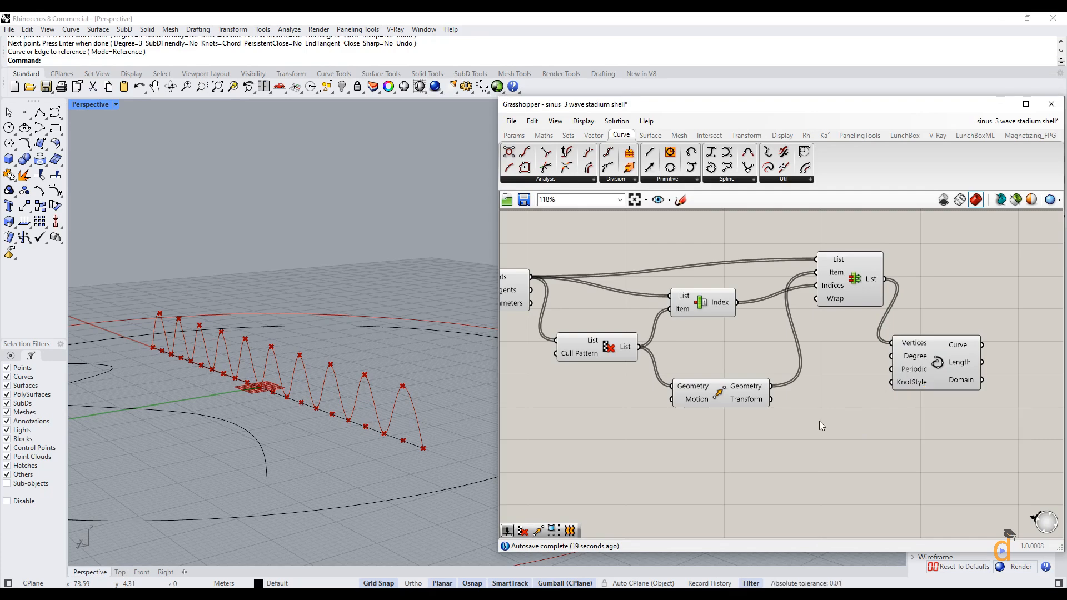
- Select the topmost Curve parameter to identify which base curve it references in the viewport
scroll(897, 396, down, 4)
scroll(590, 367, up, 4)
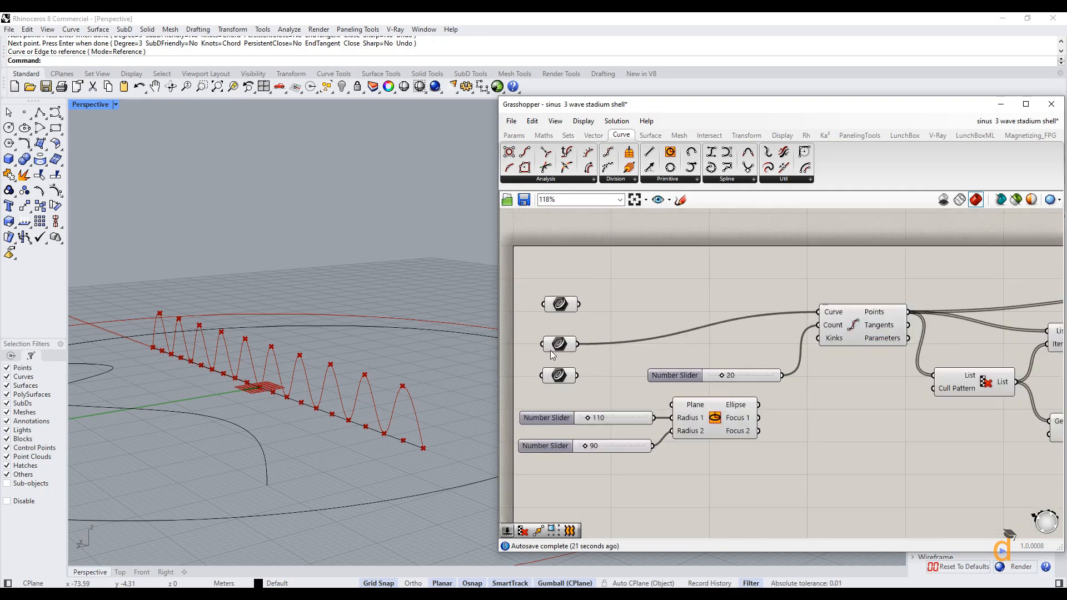
scroll(334, 412, down, 5)
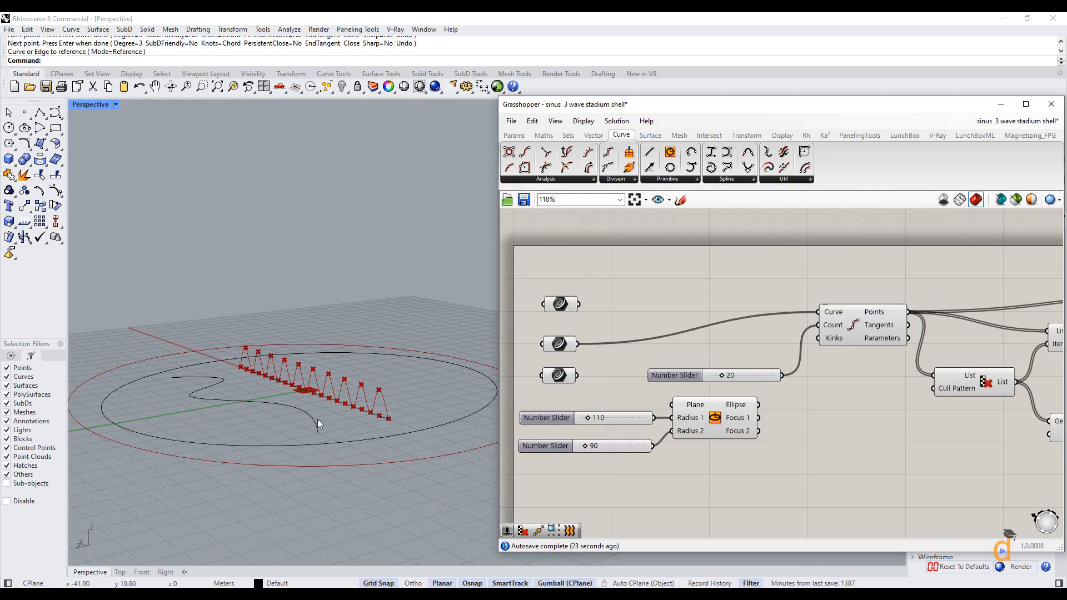
click(565, 306)
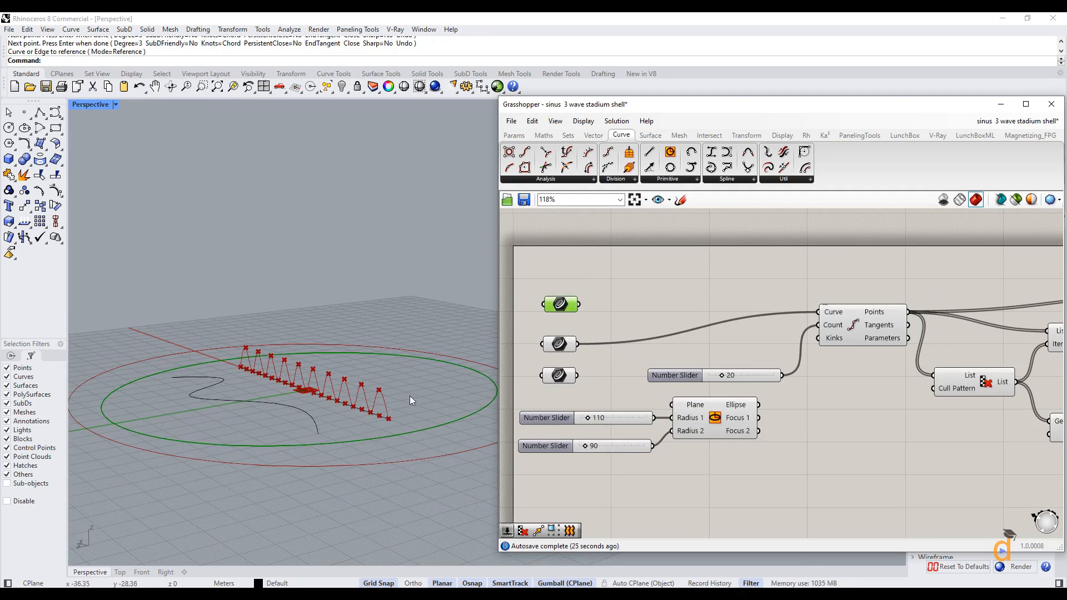
- Connect the topmost Curve parameter to the Divide Curve component's Curve input and check the wave around the closed curve
drag(580, 305, 819, 312)
right_drag(286, 426, 269, 422)
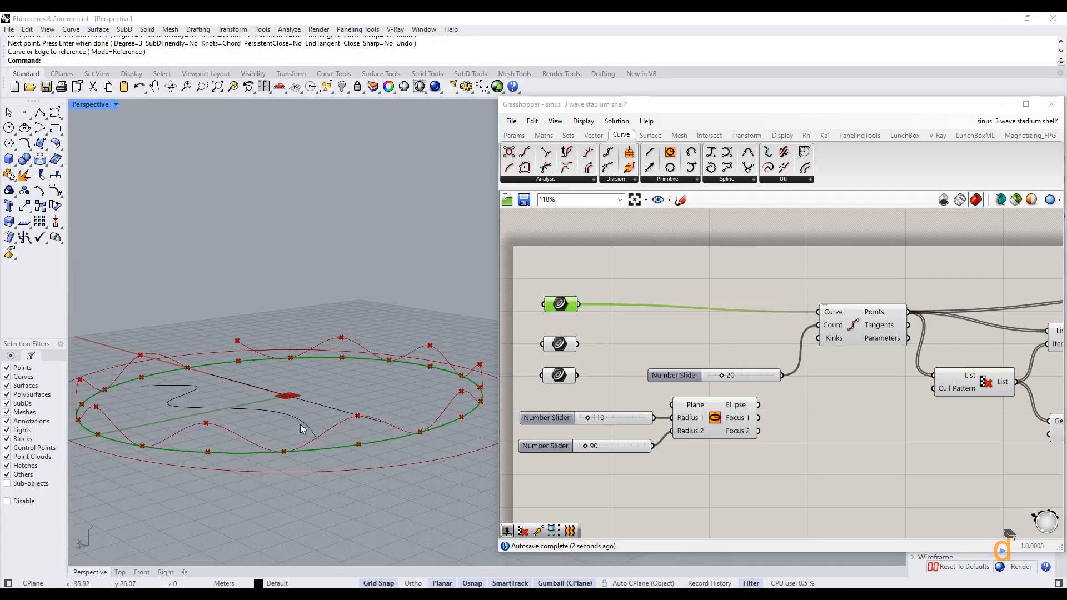
scroll(572, 401, down, 6)
scroll(762, 399, up, 6)
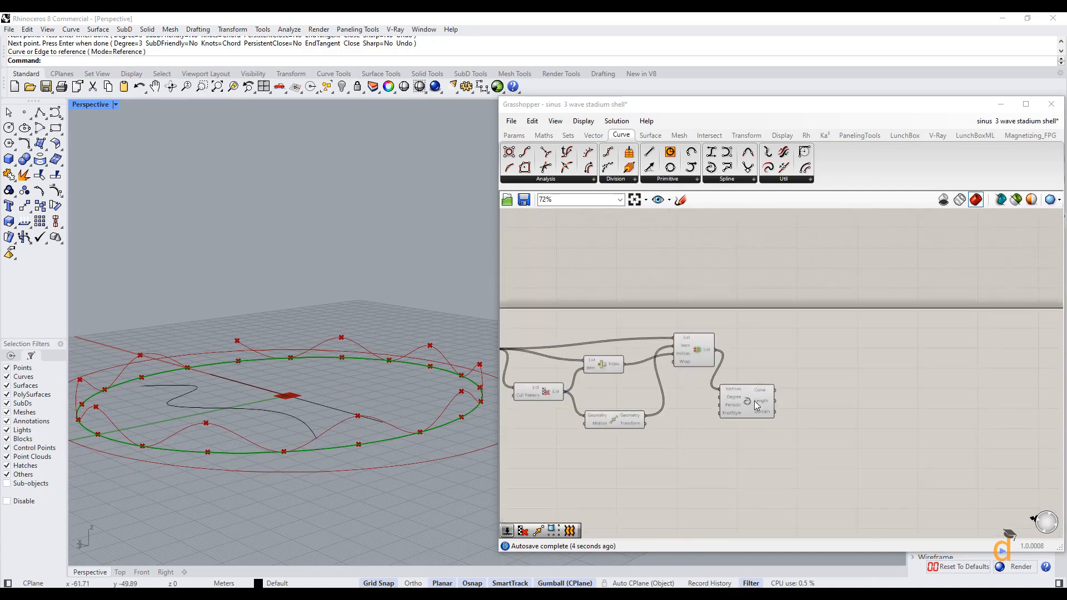
- Set the Interpolate component's Periodic input to True and highlight its curve in the viewport
click(751, 403)
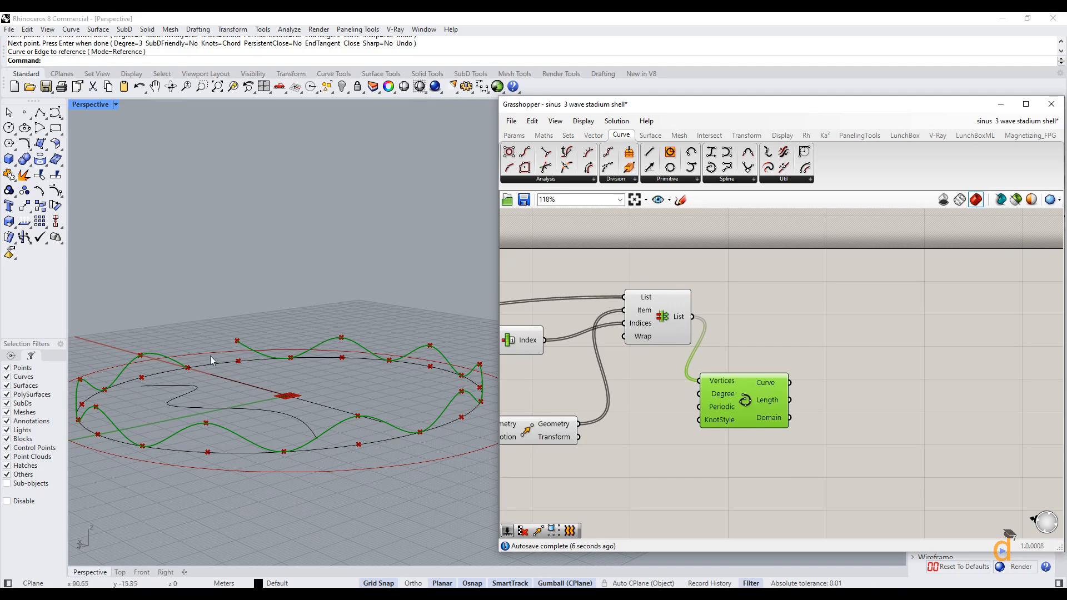
right_click(723, 404)
mouse_move(851, 503)
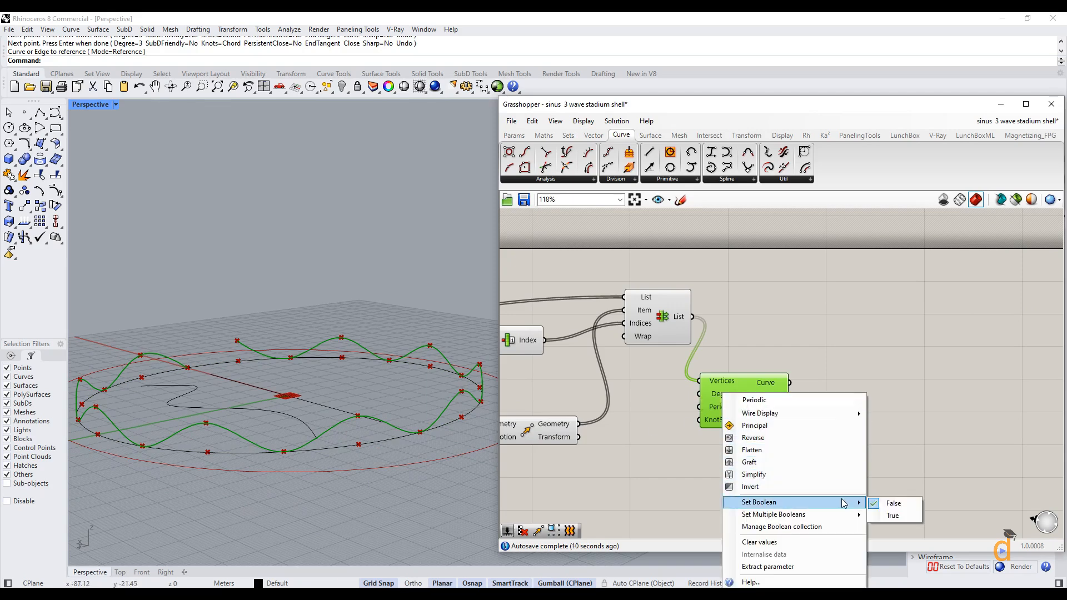
click(892, 516)
click(763, 476)
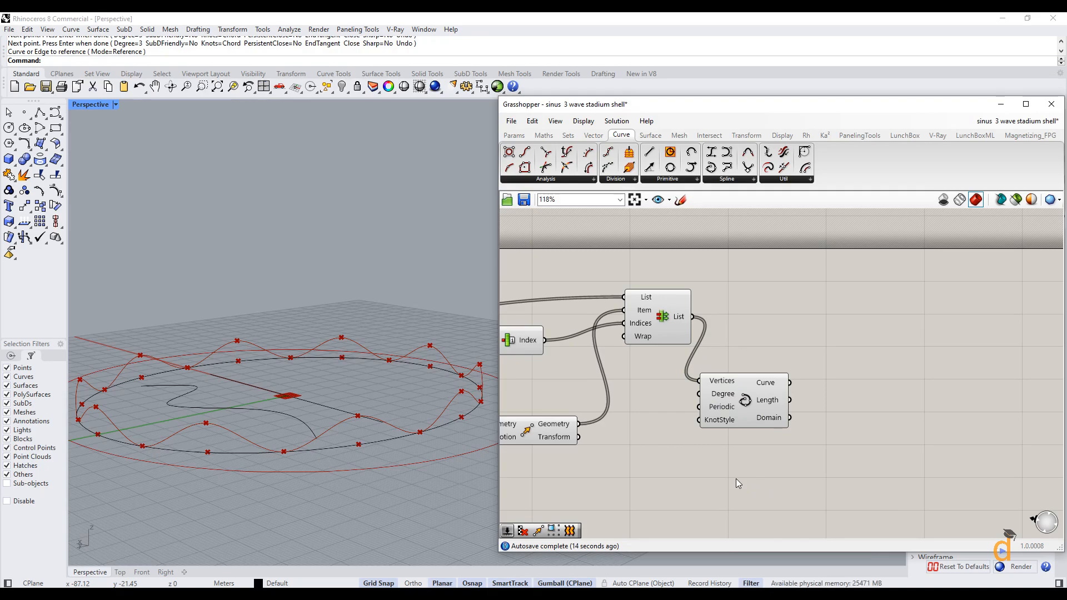
scroll(844, 378, down, 2)
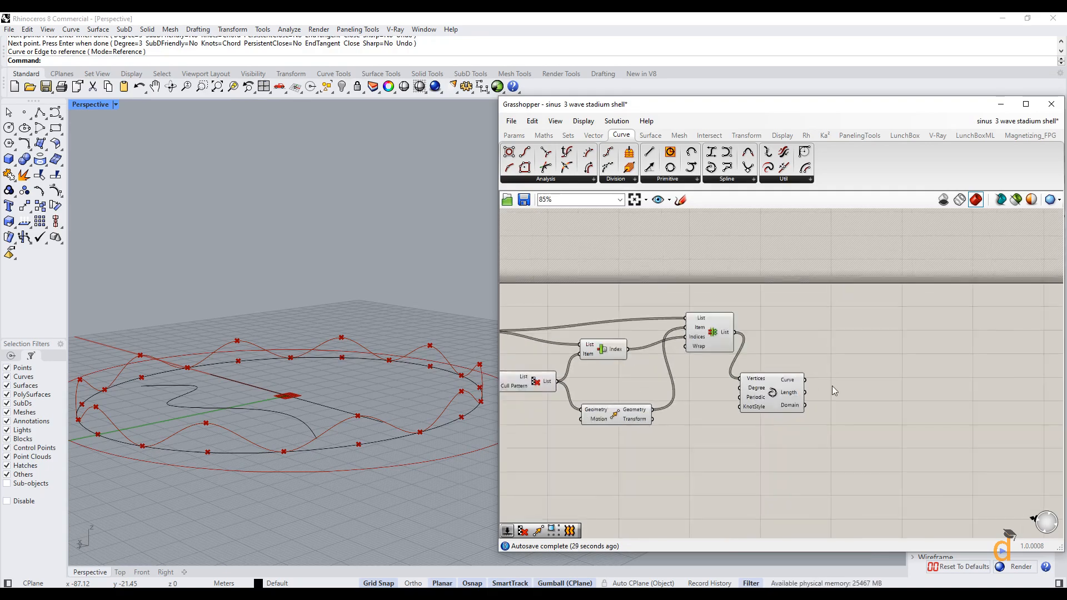
scroll(680, 405, up, 3)
click(836, 392)
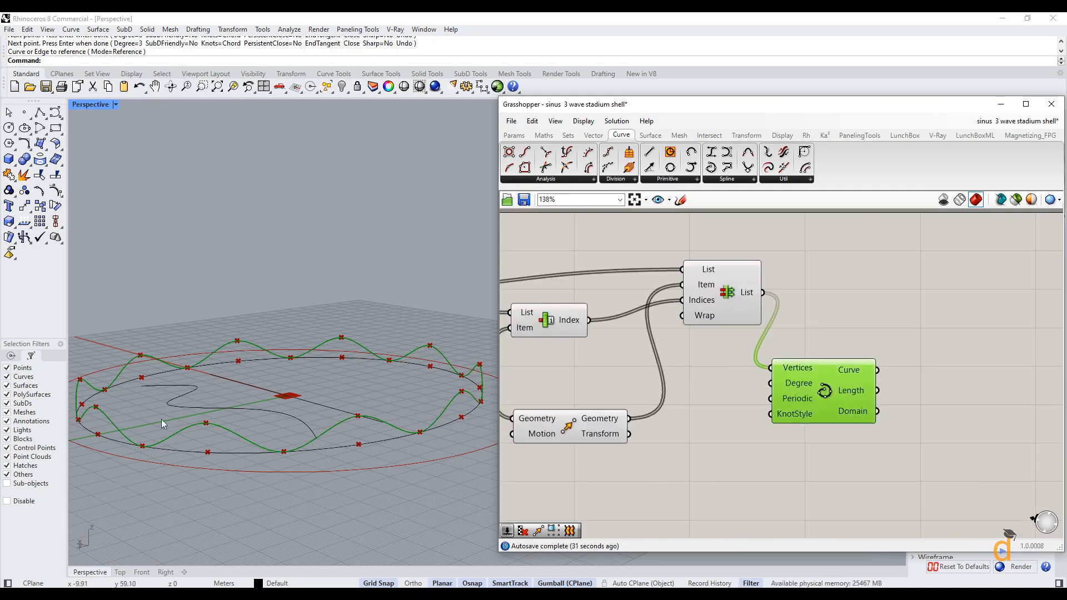
click(765, 451)
- Add a Unit Z vector component and place it just before the Move component
scroll(868, 378, down, 6)
scroll(602, 433, up, 3)
scroll(841, 368, up, 1)
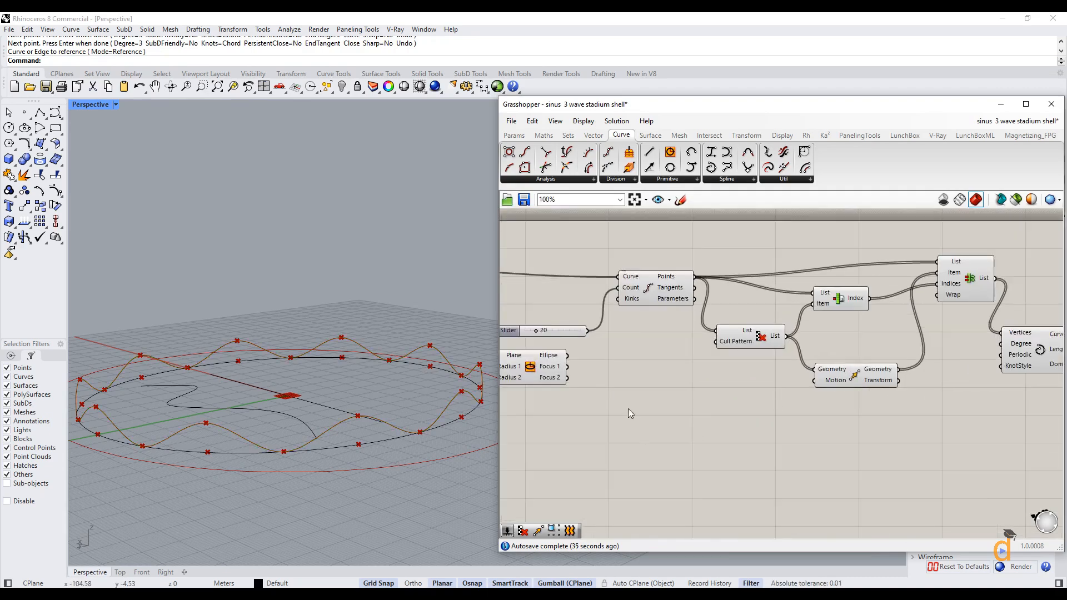
double_click(712, 399)
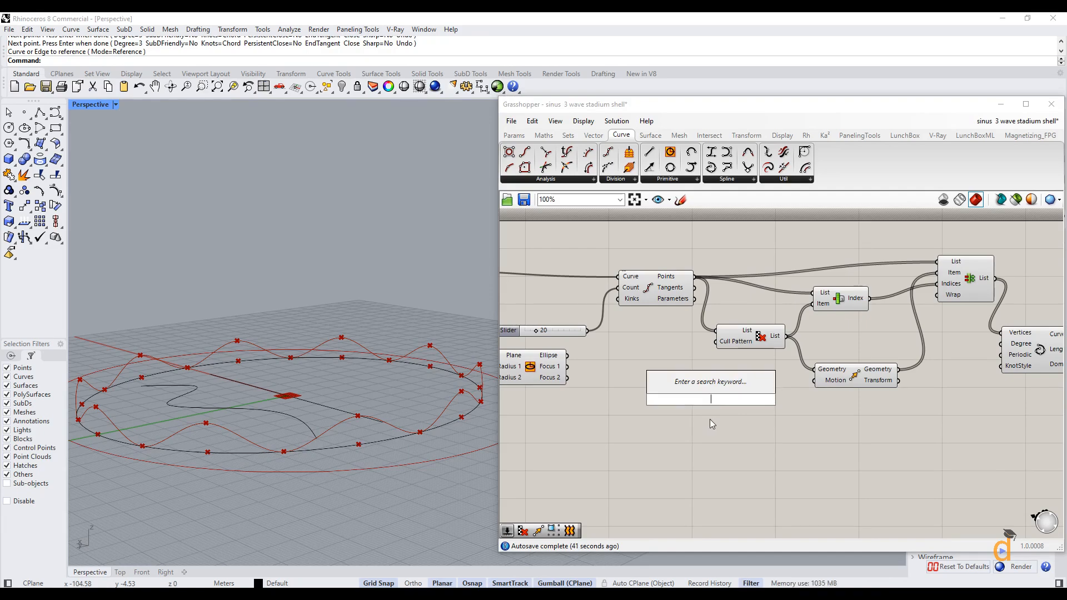
scroll(710, 421, up, 2)
text(z)
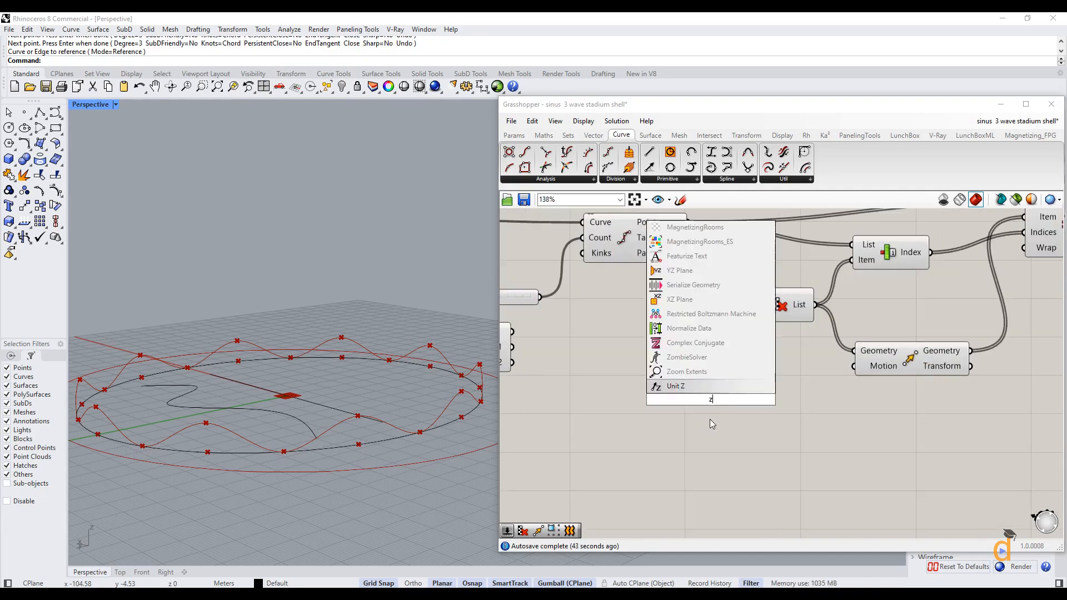
click(677, 387)
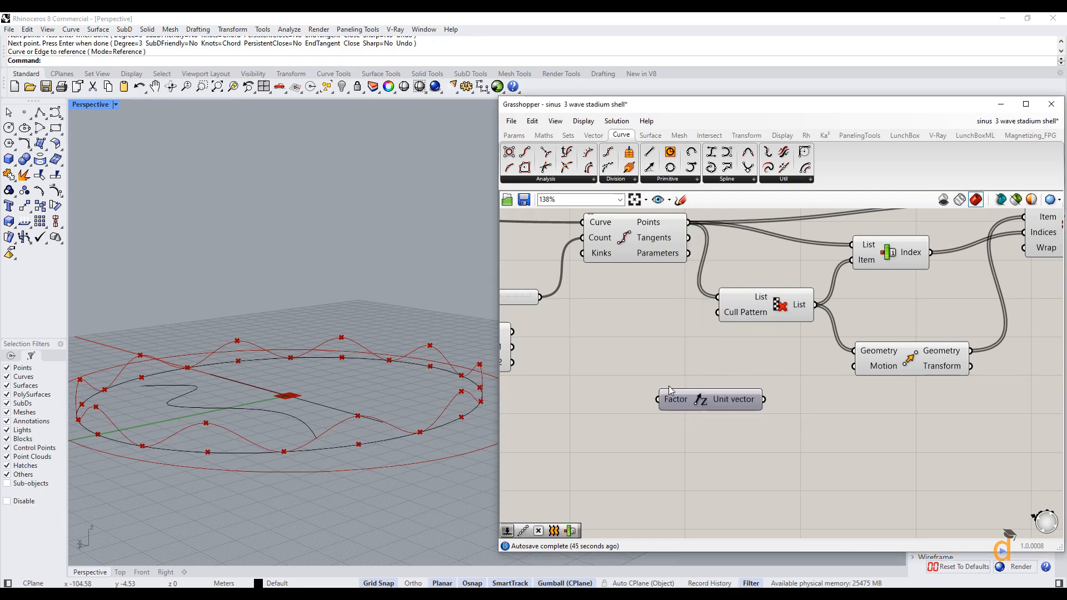
drag(708, 402, 765, 384)
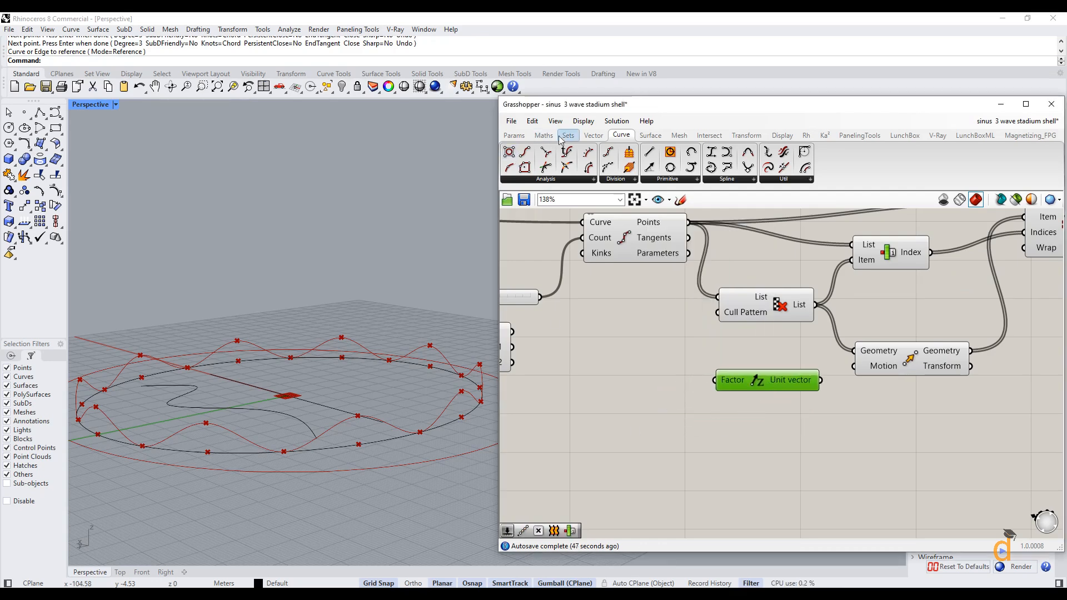
click(594, 135)
click(625, 184)
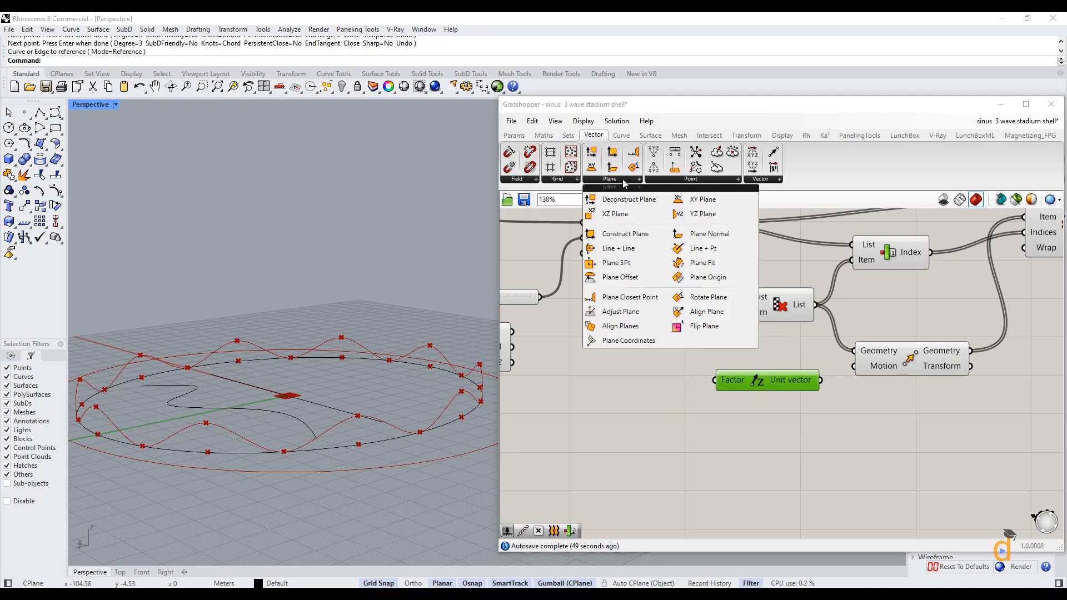
click(779, 183)
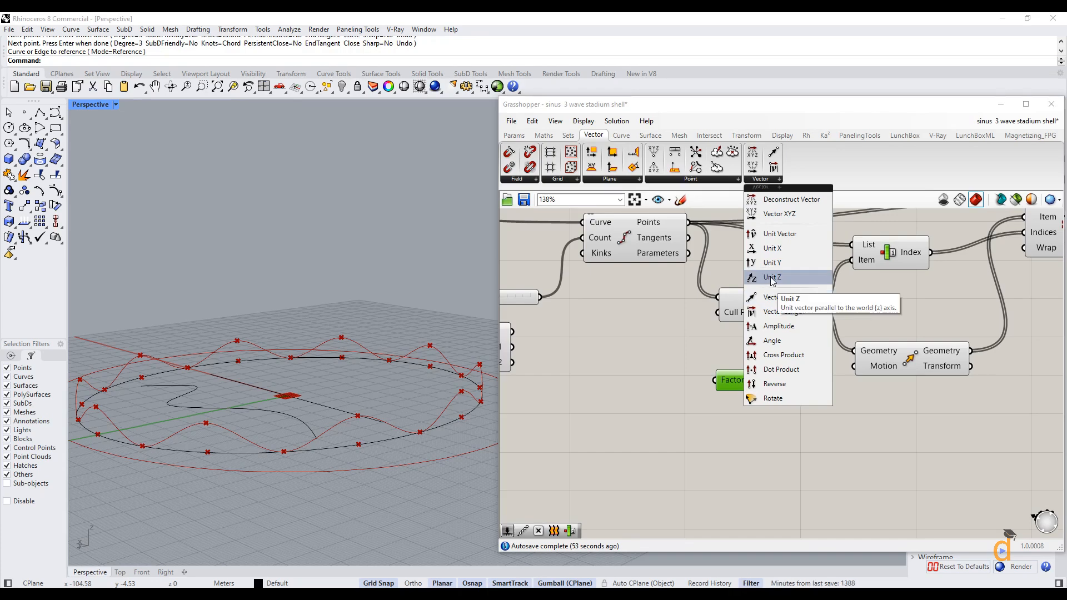
click(738, 417)
- Add a number slider with value 12 beside the Unit Z component
scroll(737, 382, down, 1)
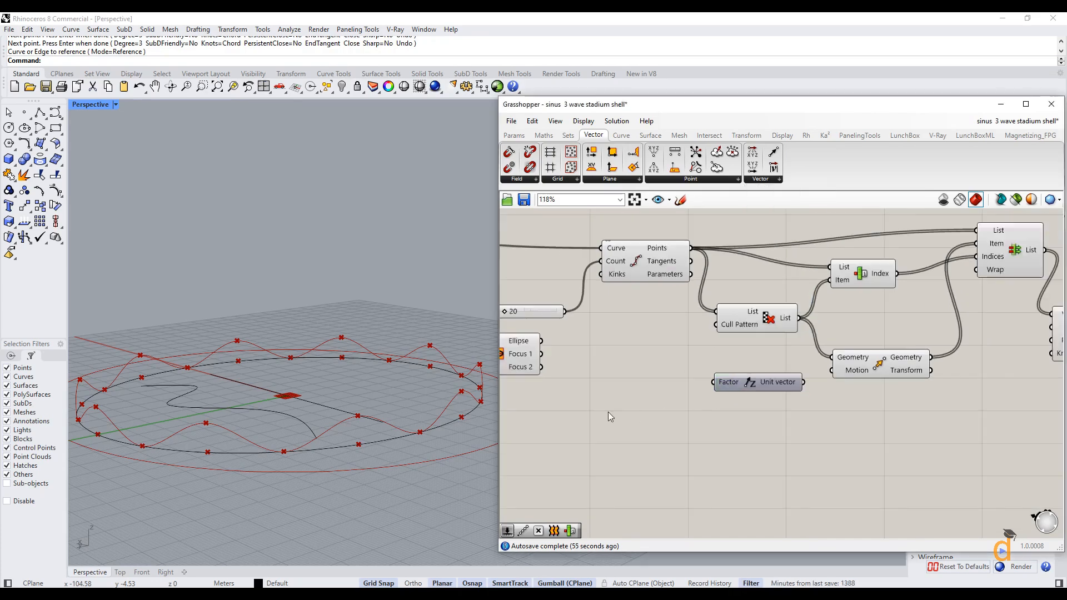
double_click(599, 409)
text(12)
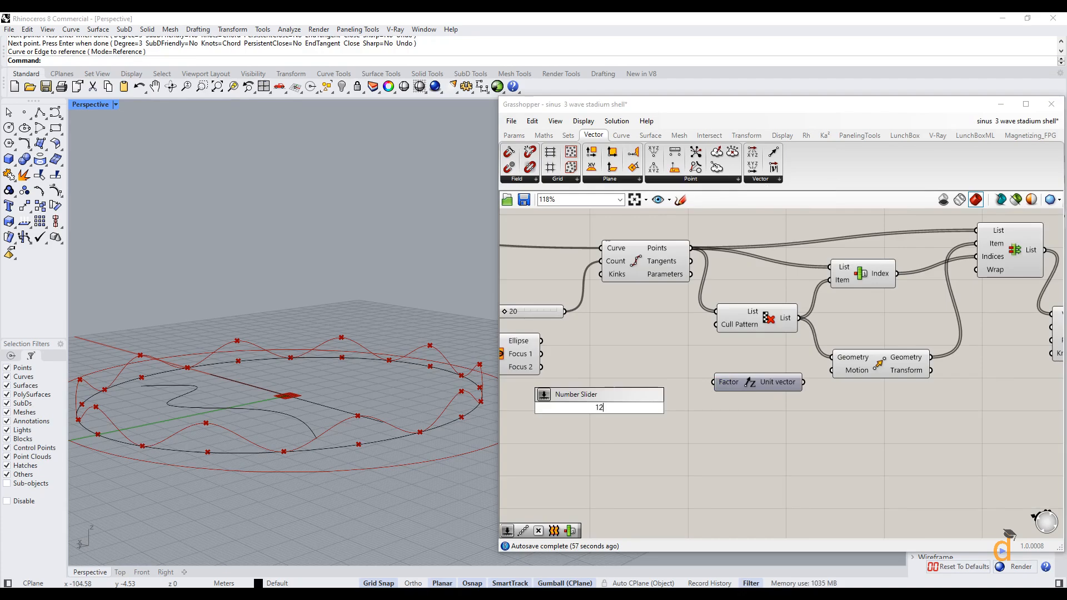
key(Return)
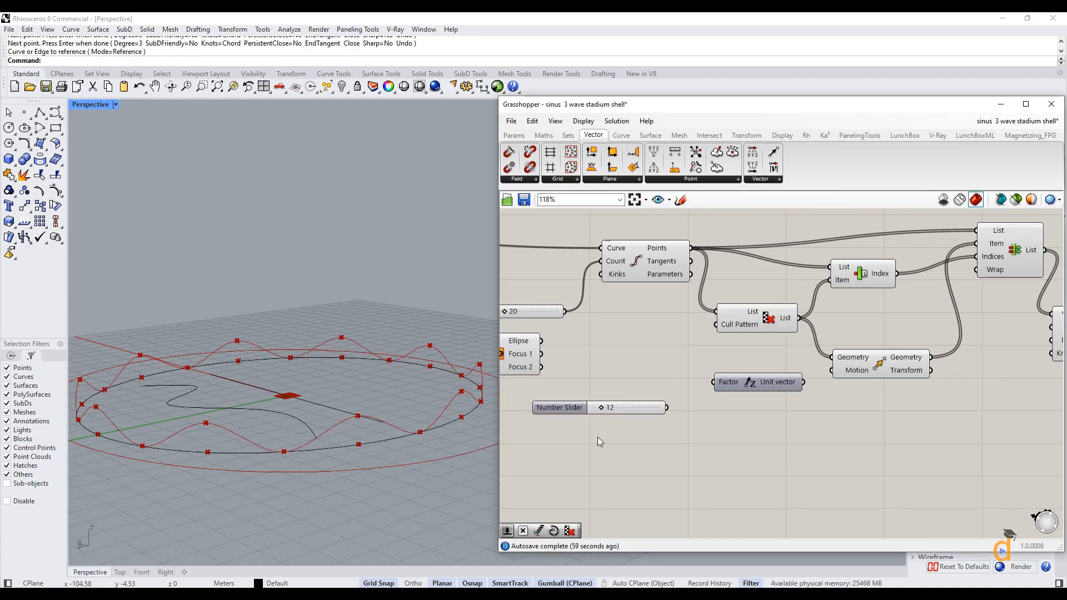
scroll(616, 378, up, 1)
right_drag(633, 382, 621, 401)
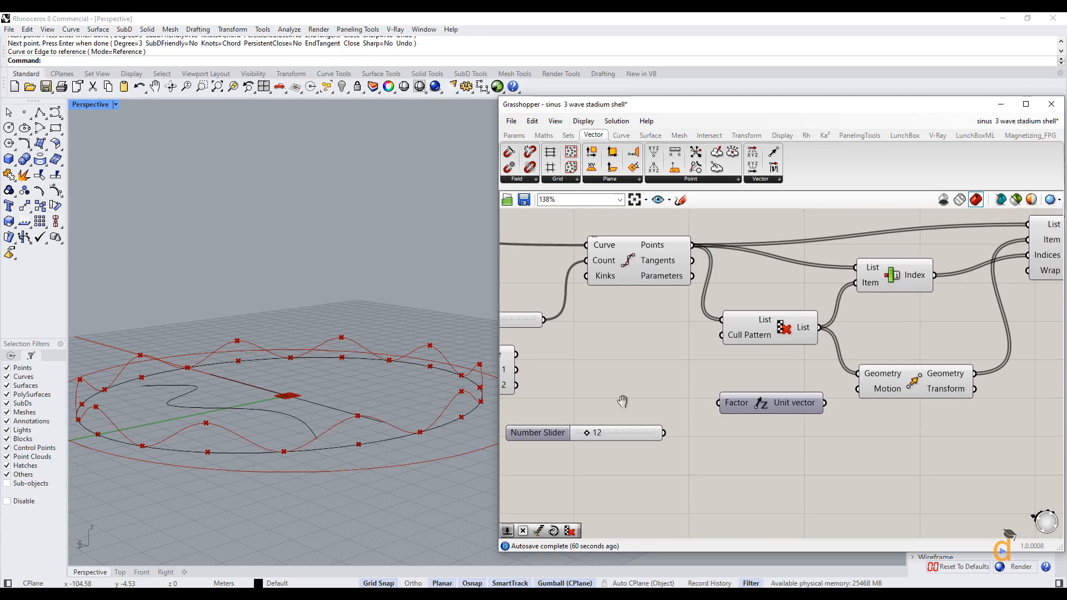
- Connect the 12 slider to Unit Z's Factor input and the Unit vector output to Move's Motion input
drag(663, 433, 687, 425)
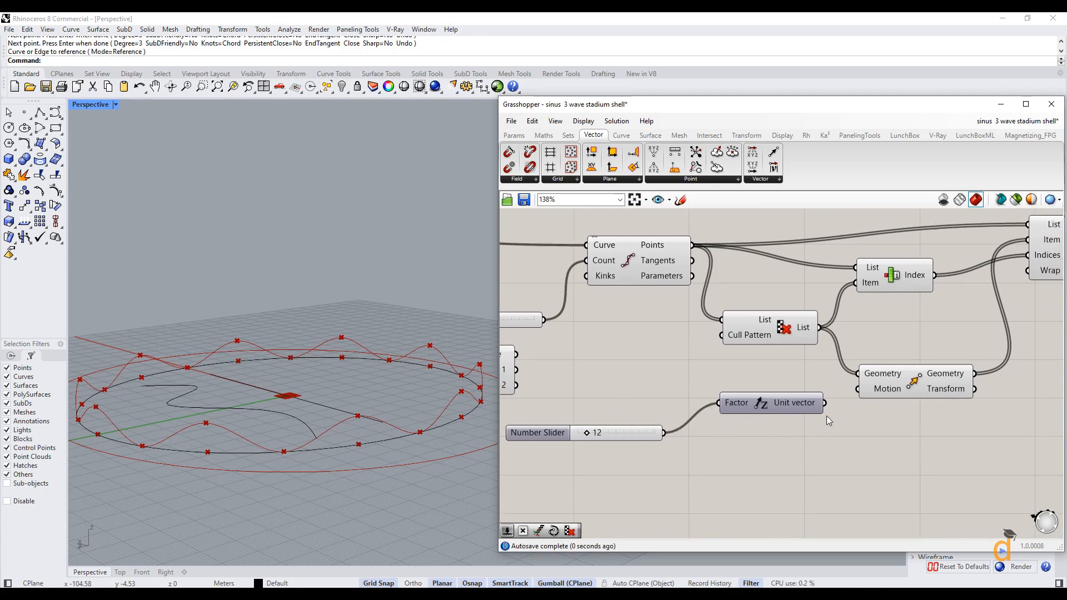
drag(825, 405, 858, 389)
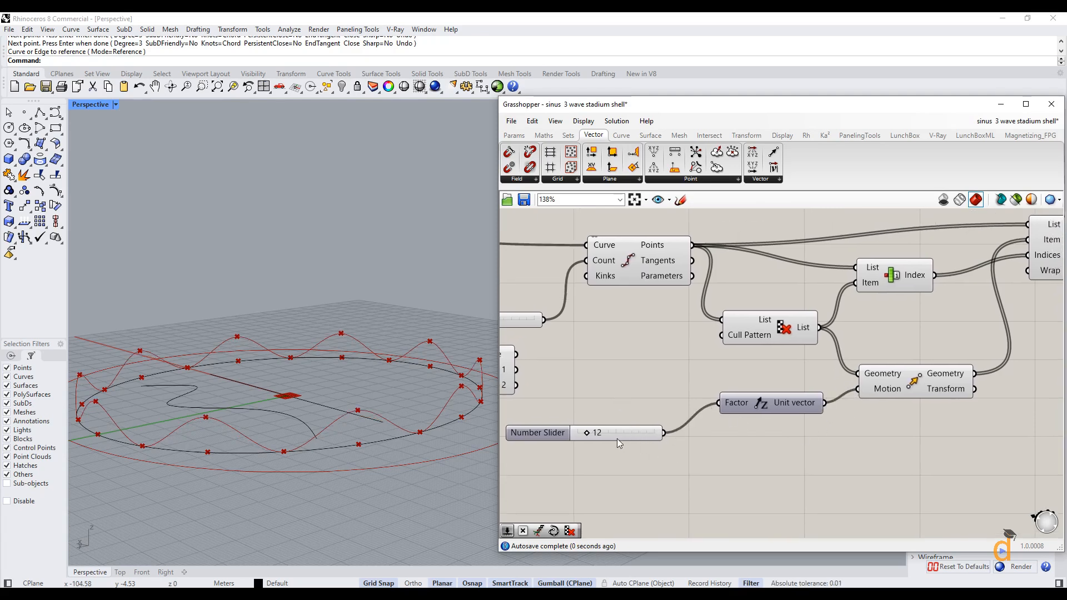
mouse_move(588, 437)
mouse_down()
mouse_move(605, 436)
mouse_move(590, 438)
mouse_up()
scroll(595, 412, down, 4)
scroll(851, 378, up, 2)
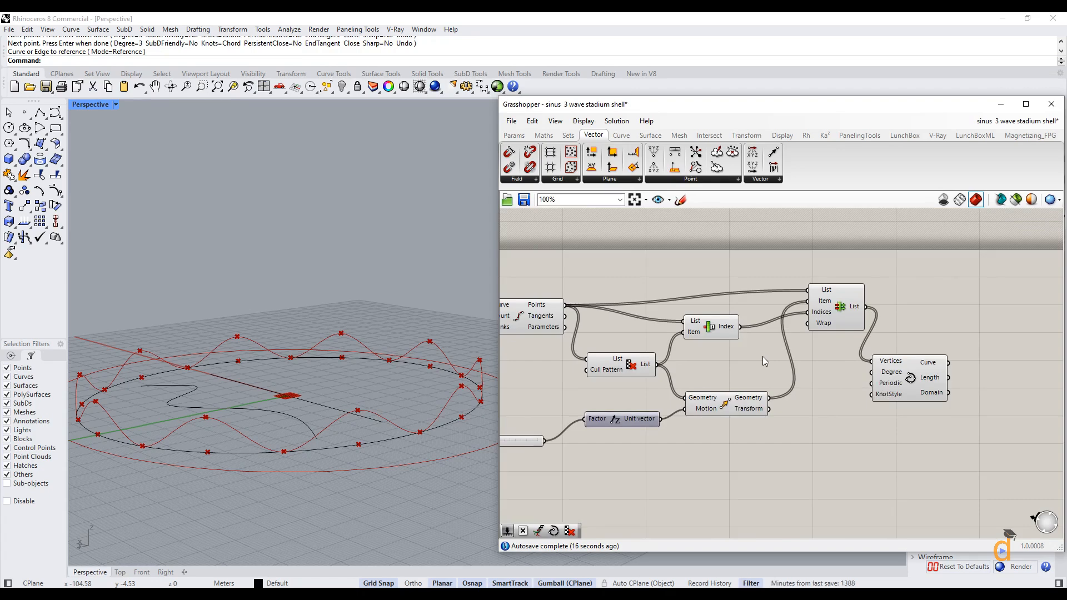
- Connect the bottommost Curve parameter to the Divide Curve input to test the wave on the open freeform curve
scroll(763, 356, down, 1)
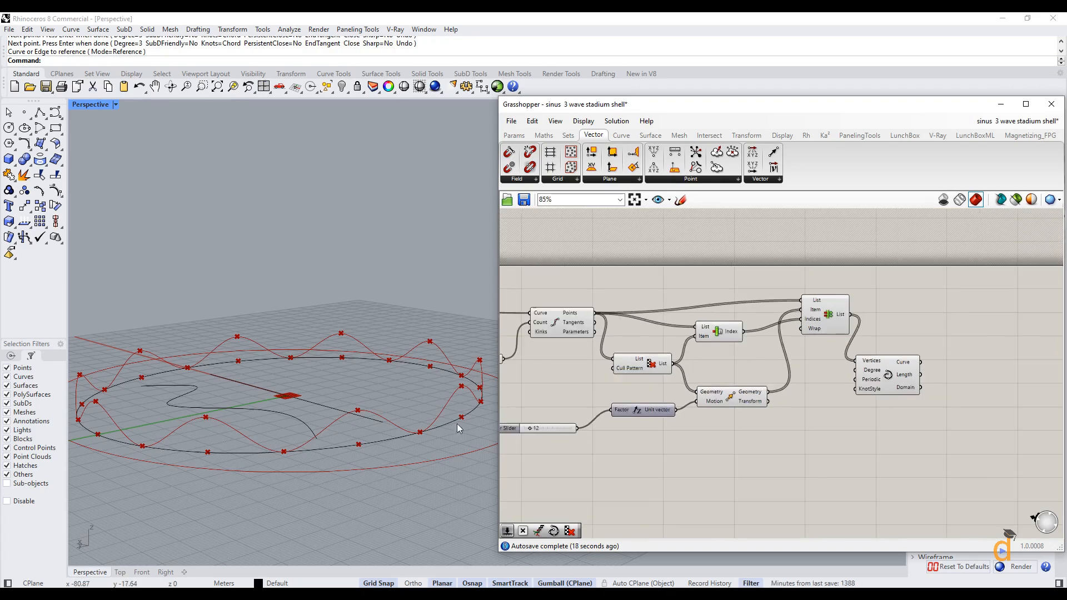
scroll(715, 381, down, 2)
scroll(578, 402, up, 2)
right_drag(605, 376, 681, 370)
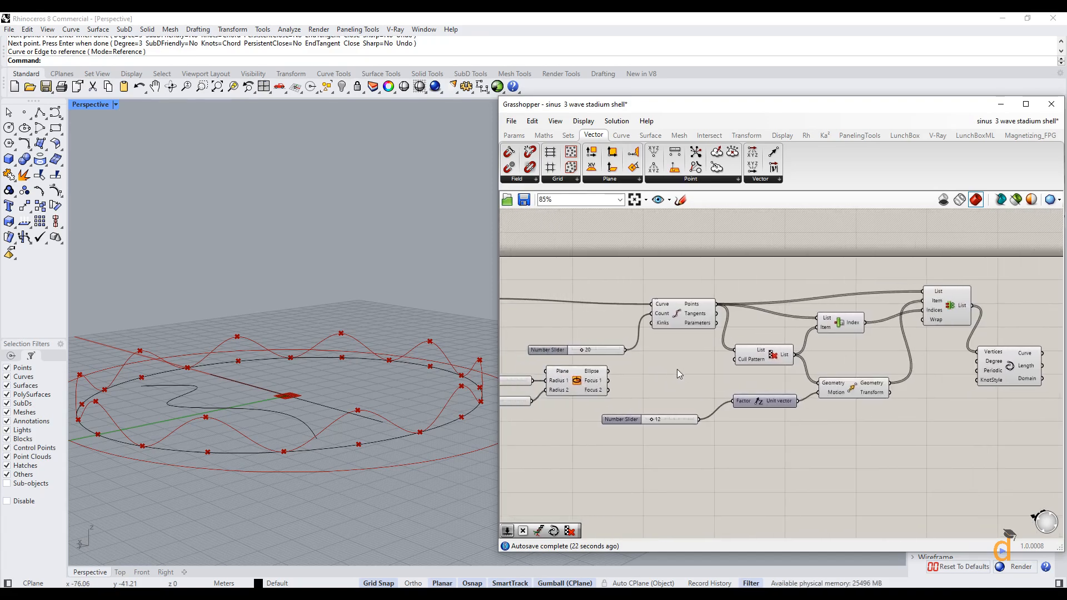
scroll(676, 368, down, 2)
scroll(538, 346, up, 2)
click(534, 361)
drag(543, 359, 716, 311)
mouse_move(213, 430)
right_down()
mouse_move(211, 401)
mouse_move(214, 422)
right_up()
- Set the Interpolate component's Periodic input to False and inspect the wave on the open curve
scroll(611, 397, down, 3)
scroll(911, 412, up, 5)
right_click(865, 369)
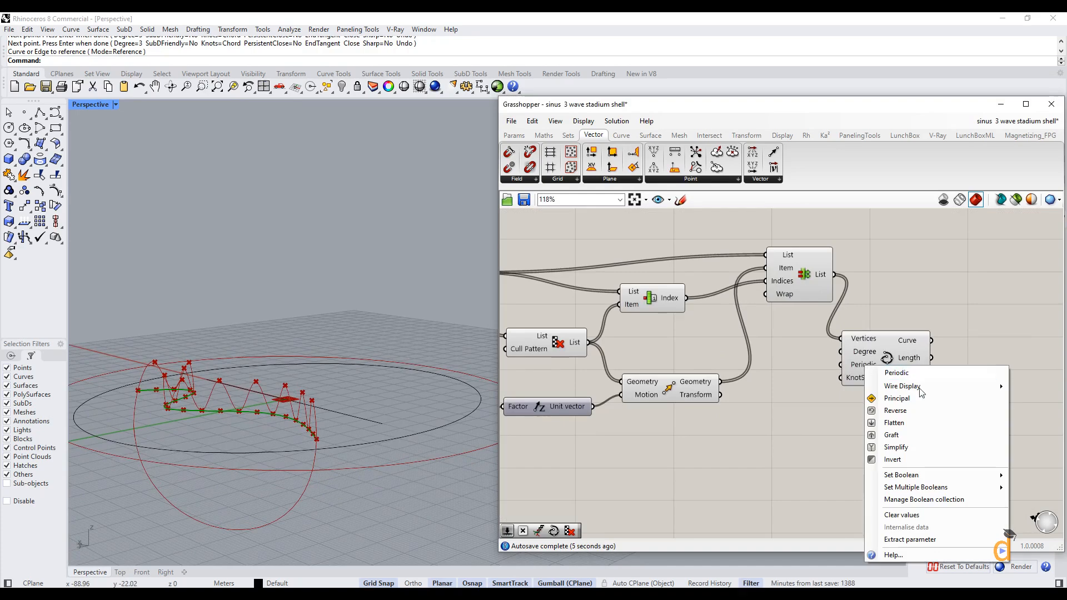
mouse_move(939, 474)
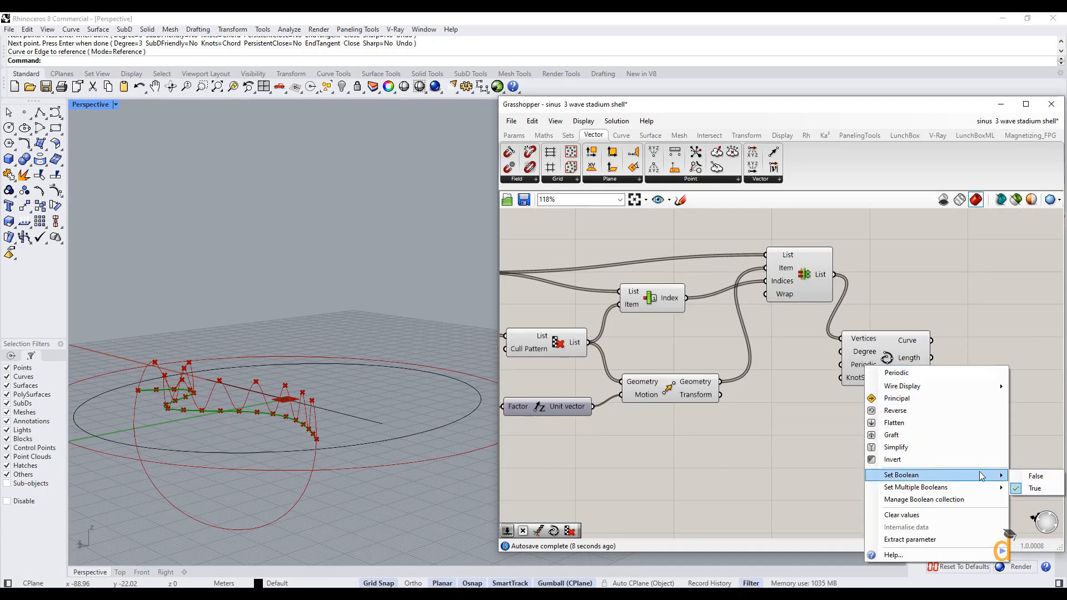
click(1029, 477)
right_drag(333, 439, 238, 442)
scroll(205, 374, up, 3)
mouse_move(204, 373)
right_down()
mouse_move(245, 345)
mouse_move(212, 356)
right_up()
- Try the middle Curve parameter as the Divide Curve input, and reconnect the topmost Curve parameter instead
scroll(856, 425, down, 1)
scroll(800, 419, down, 3)
scroll(666, 395, up, 5)
scroll(667, 381, down, 3)
scroll(583, 375, up, 2)
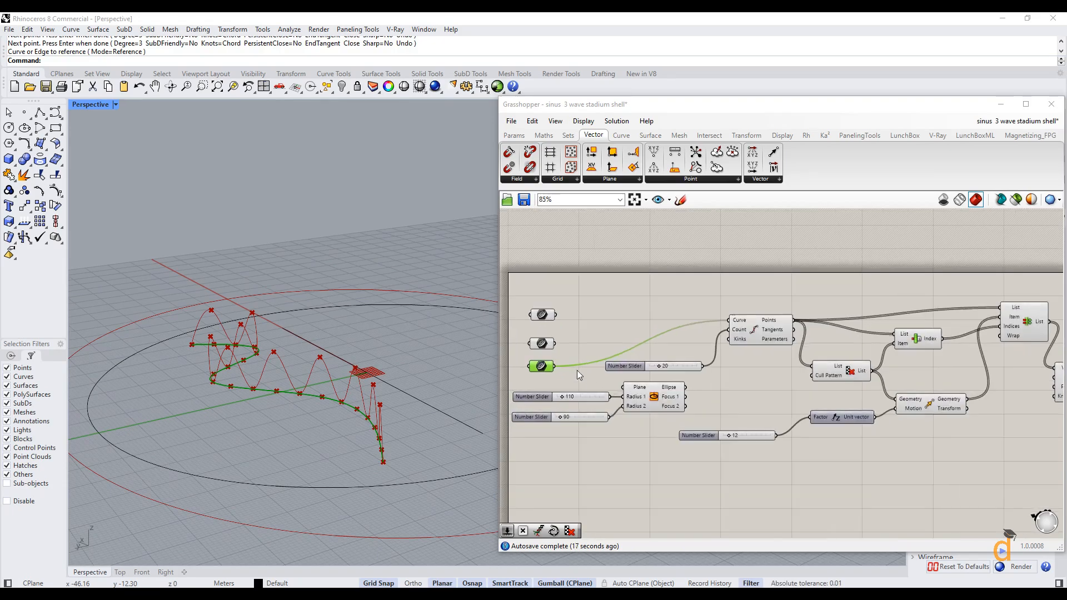
drag(553, 340, 704, 312)
click(546, 307)
shift+drag(555, 306, 749, 317)
scroll(238, 407, down, 1)
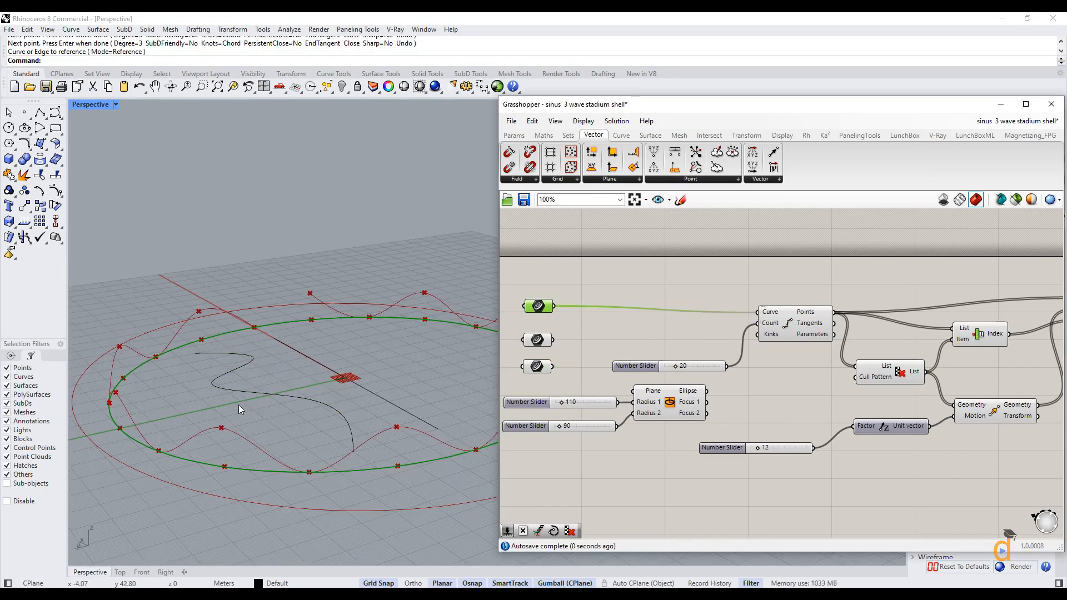
- Check the Boolean value set on the Interpolate component's Periodic input
right_drag(237, 407, 240, 387)
scroll(240, 387, down, 4)
scroll(747, 424, up, 6)
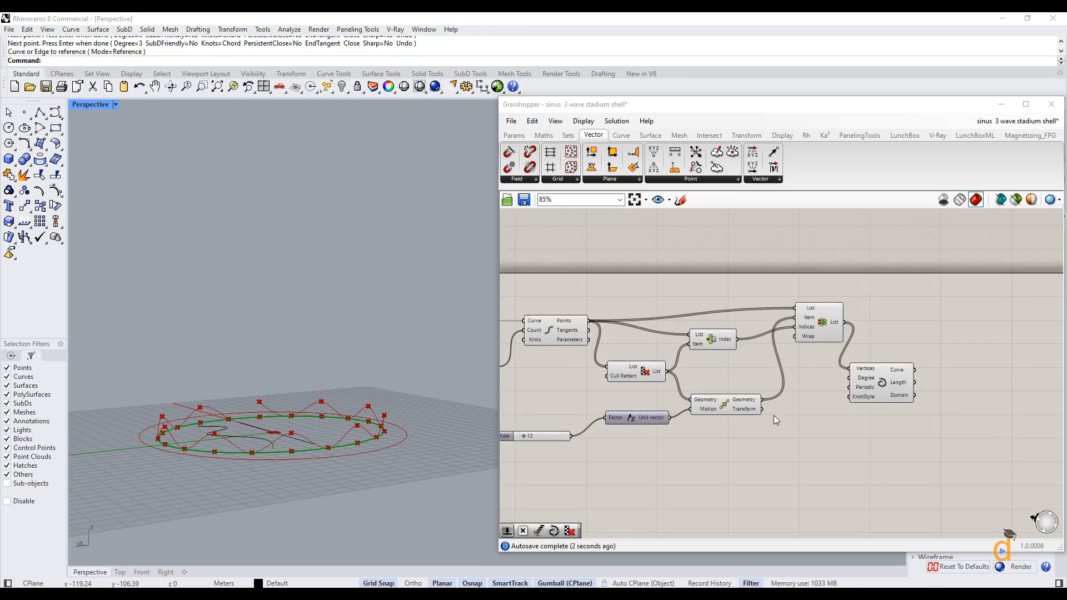
right_click(857, 391)
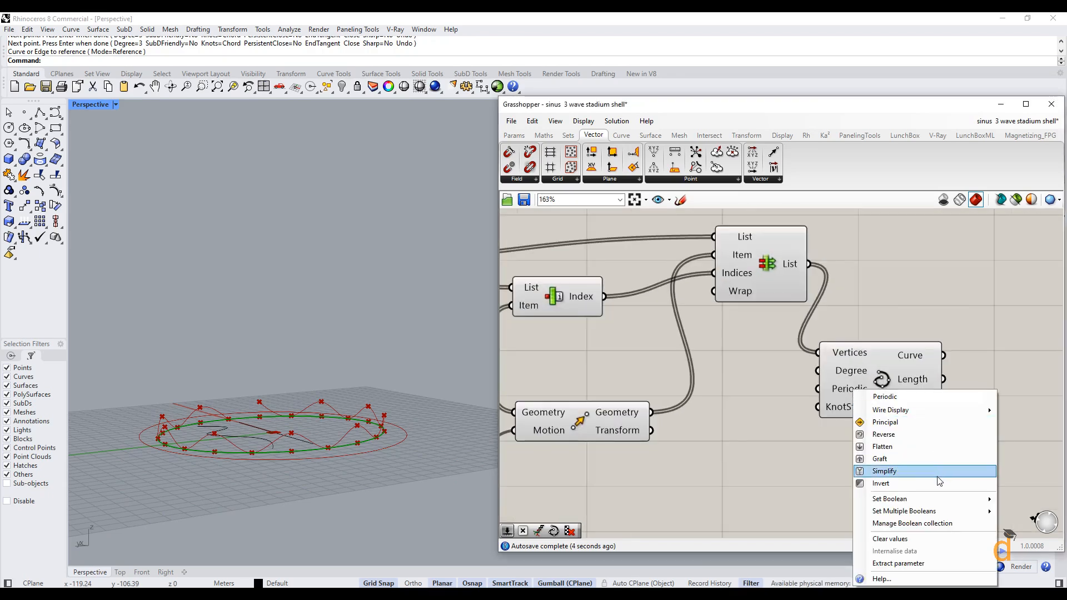
mouse_move(939, 499)
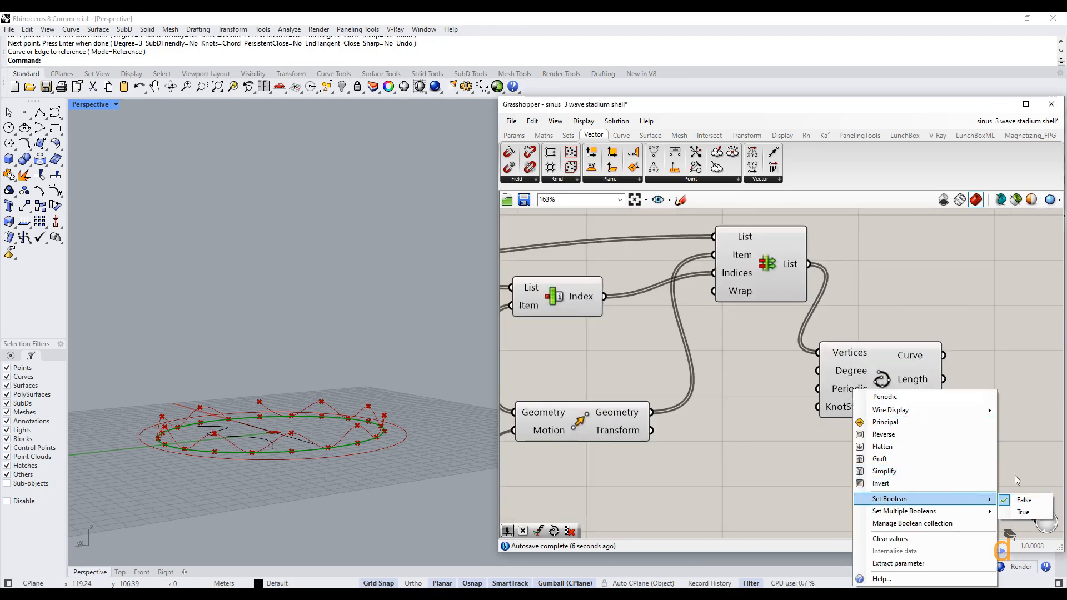
click(1018, 358)
- Add a Boolean Toggle and connect it to the Interpolate component's Periodic input
scroll(624, 154, up, 3)
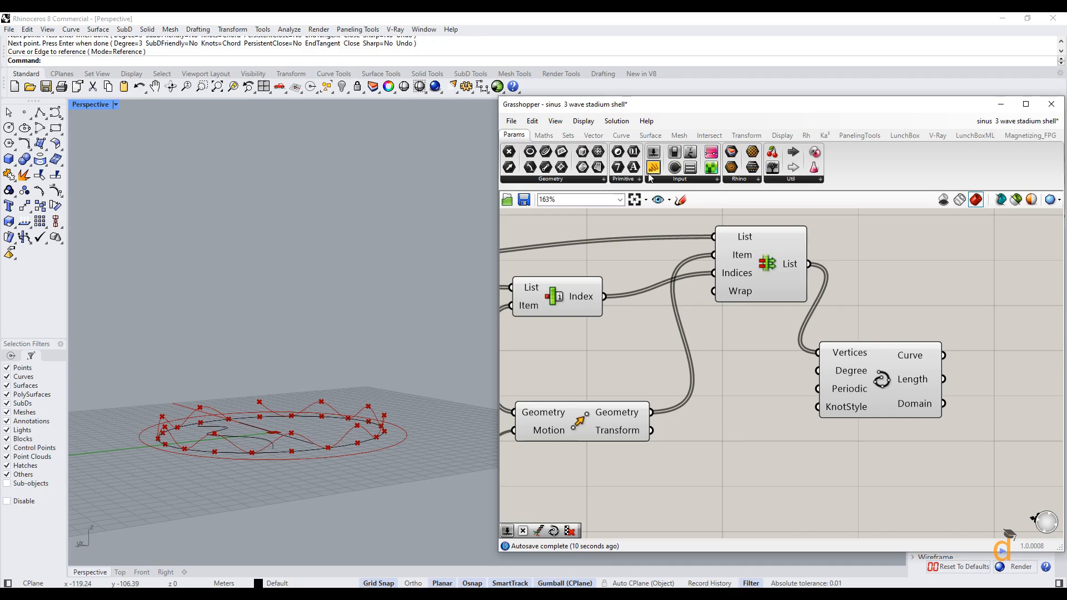
click(671, 180)
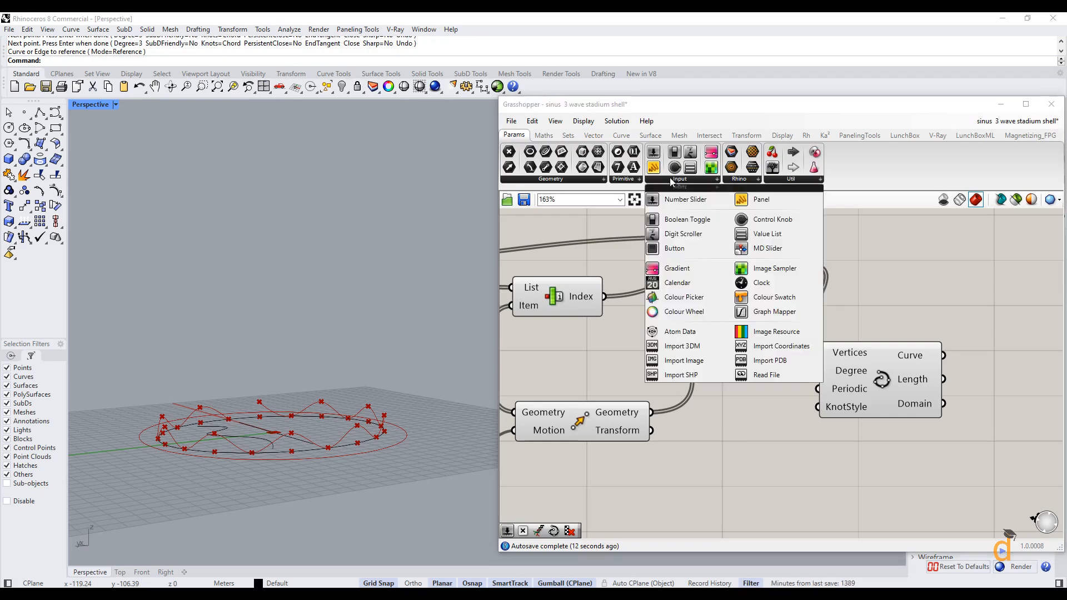
click(701, 221)
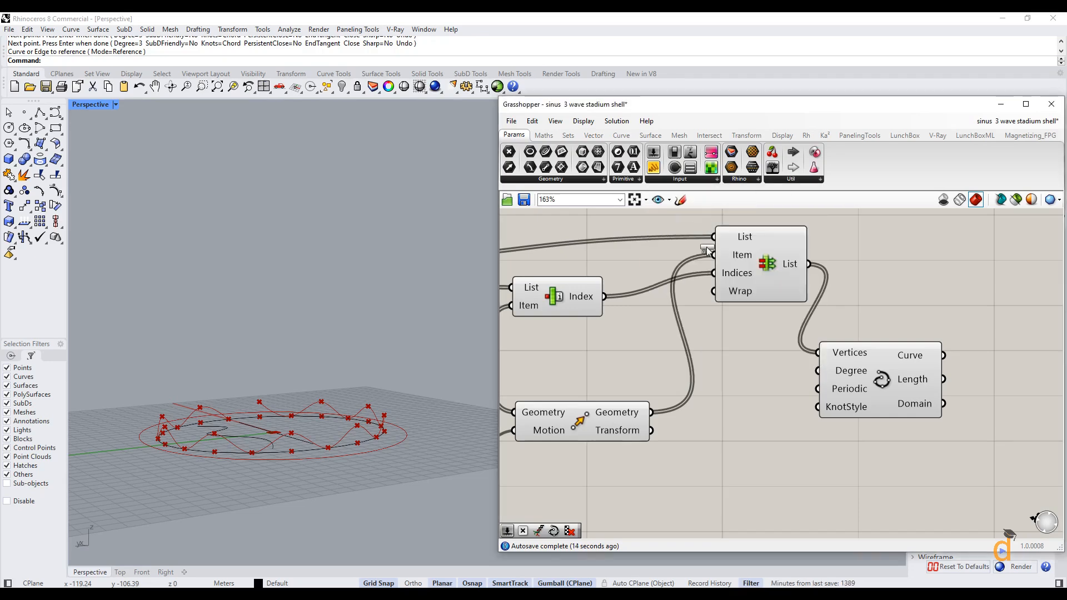
click(744, 453)
drag(815, 461, 809, 388)
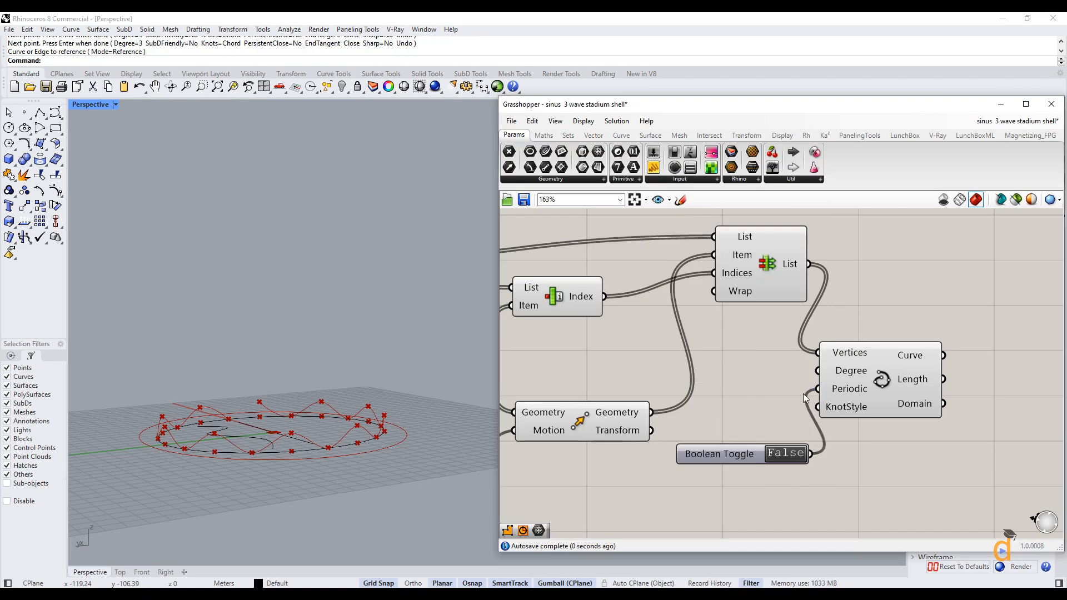
scroll(283, 459, up, 5)
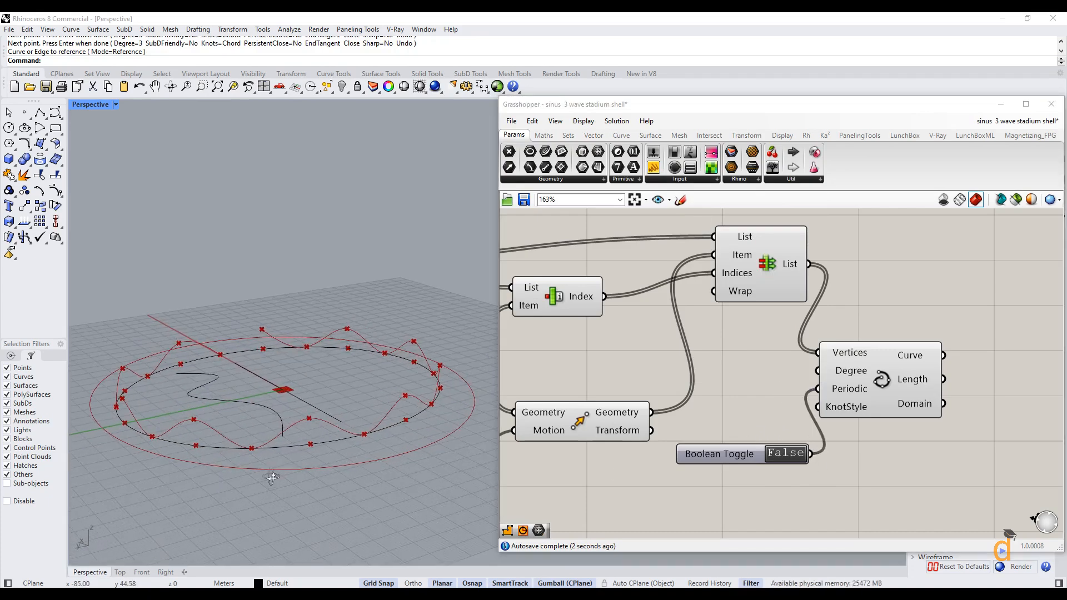
- Switch the Boolean Toggle on the Periodic input to True and place it farther from the Interpolate component
double_click(785, 456)
click(889, 385)
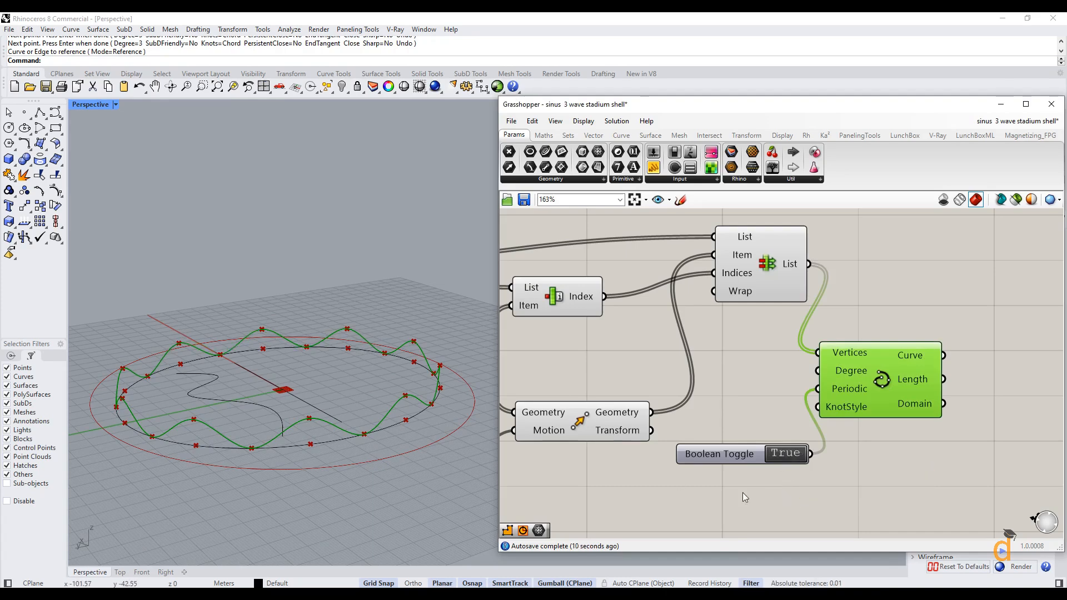
click(769, 521)
drag(724, 462, 648, 468)
click(816, 463)
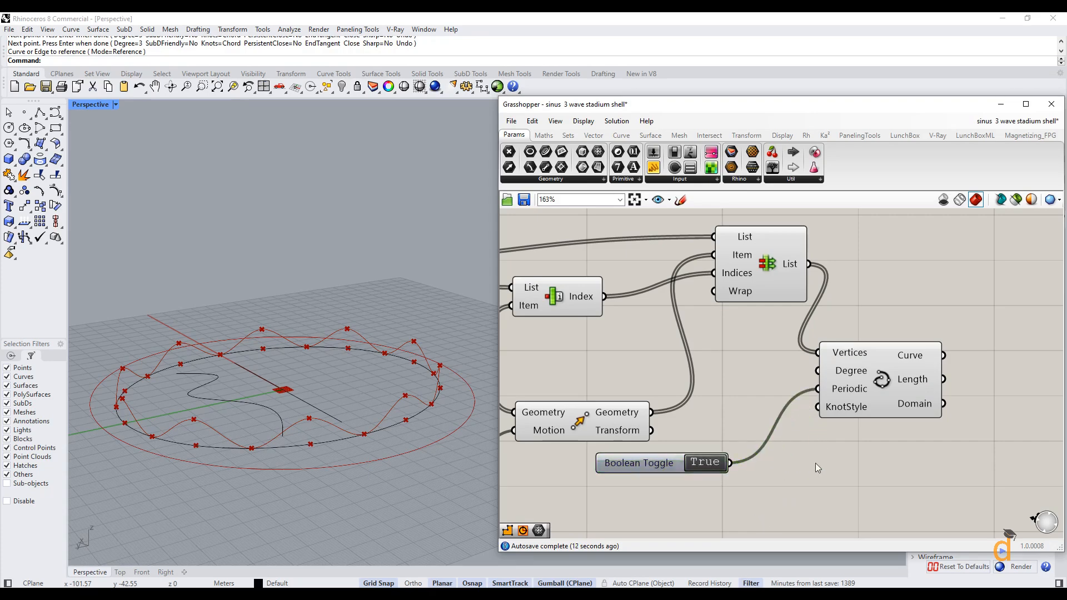
- Add a Random component in the empty canvas area below the Move component and the Boolean Toggle
scroll(886, 369, down, 5)
scroll(565, 409, up, 3)
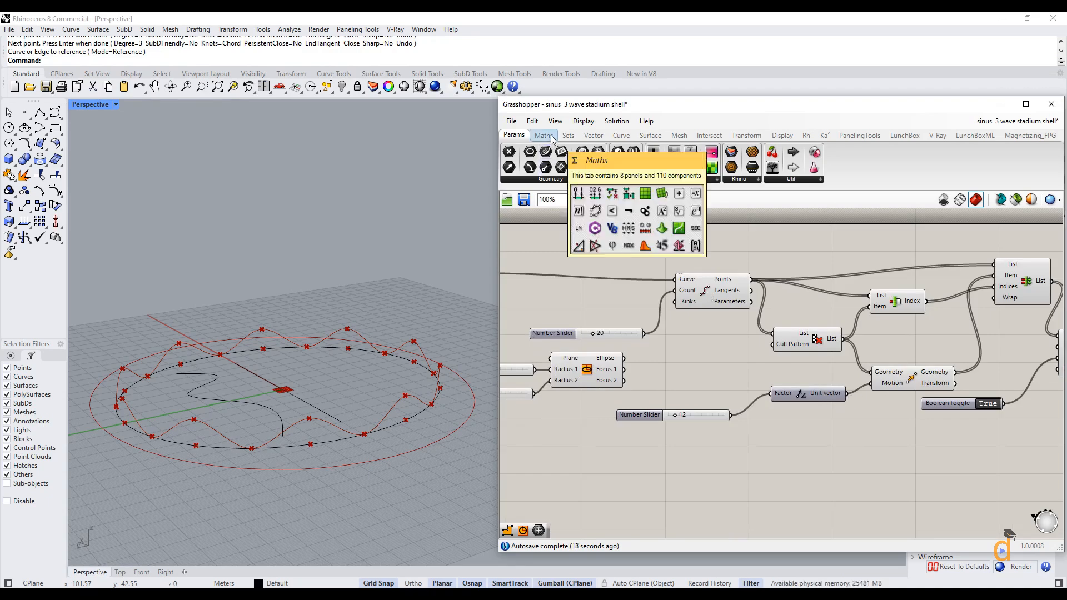
click(568, 136)
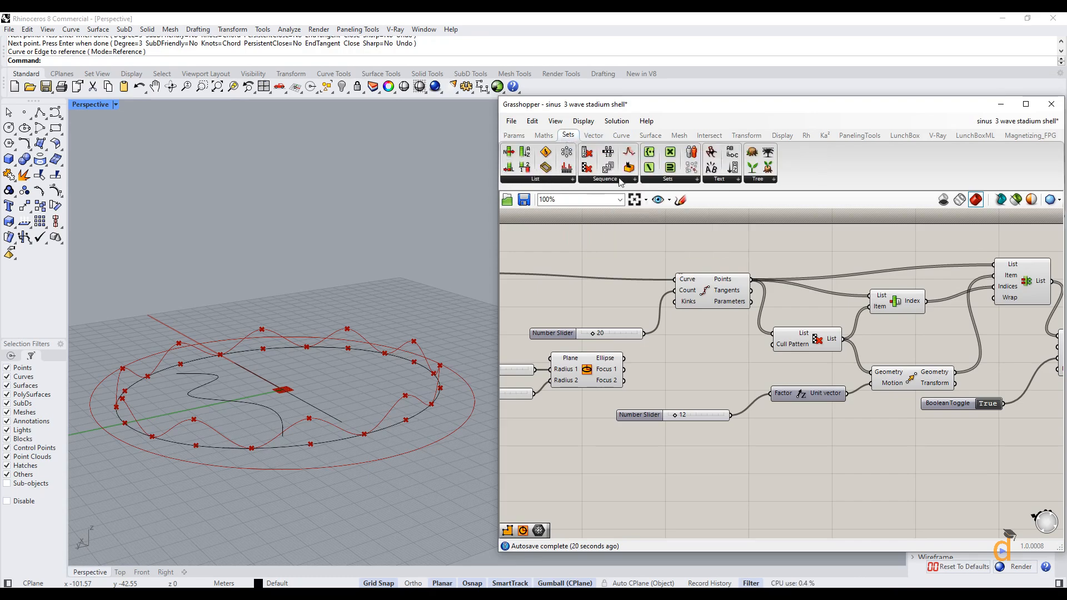
drag(628, 171, 938, 481)
scroll(917, 484, down, 2)
scroll(916, 488, up, 4)
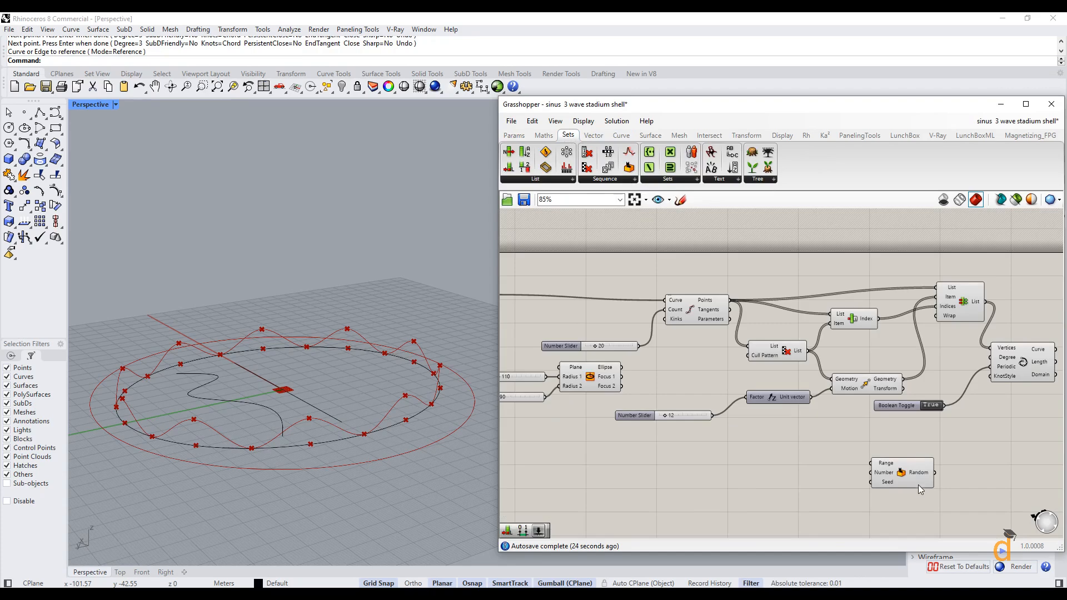
scroll(918, 479, up, 2)
scroll(868, 503, down, 2)
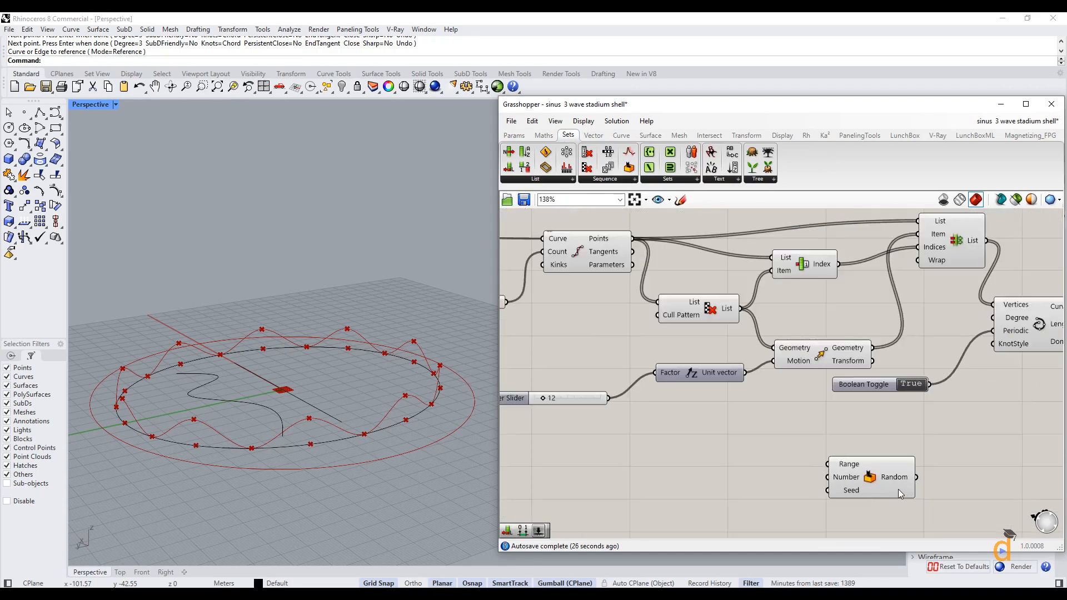
scroll(898, 489, up, 2)
click(893, 464)
scroll(739, 460, down, 1)
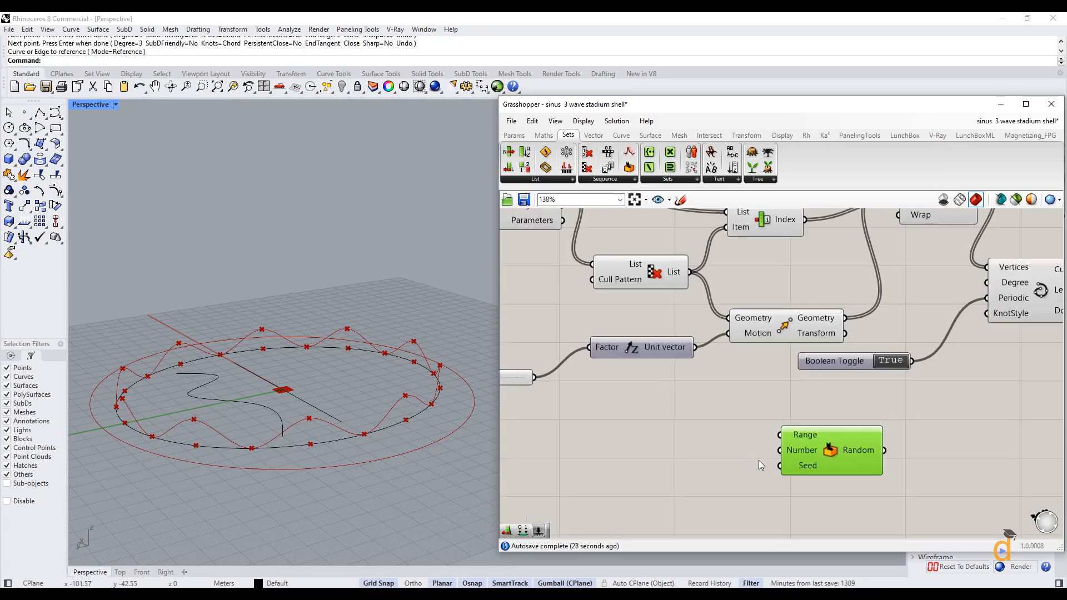
- Add a Construct Domain component beside Random and connect the height Number Slider to its Domain end input
mouse_move(812, 443)
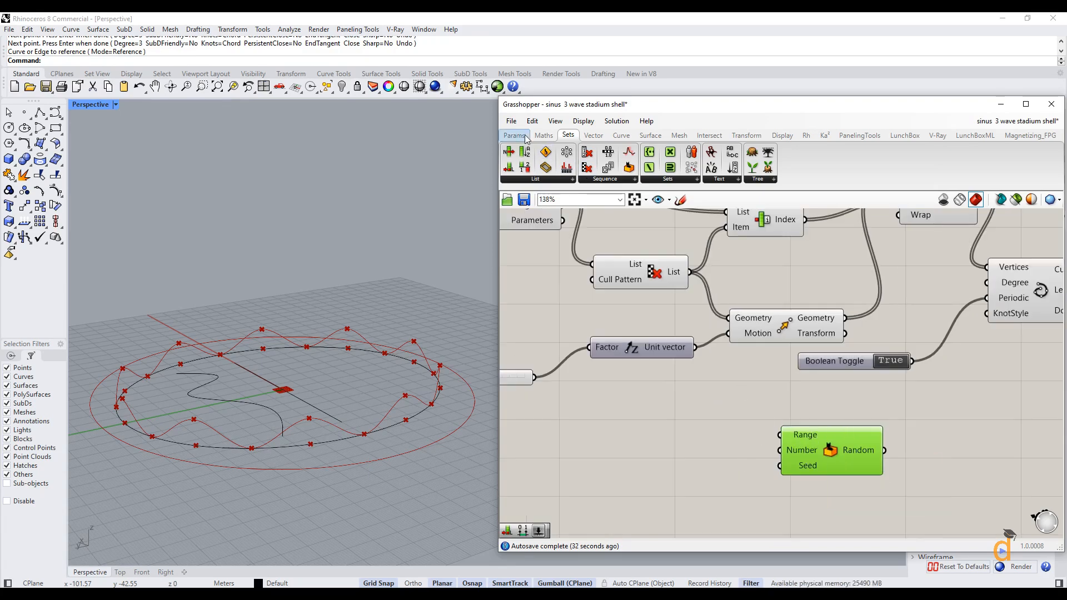
click(543, 135)
click(536, 179)
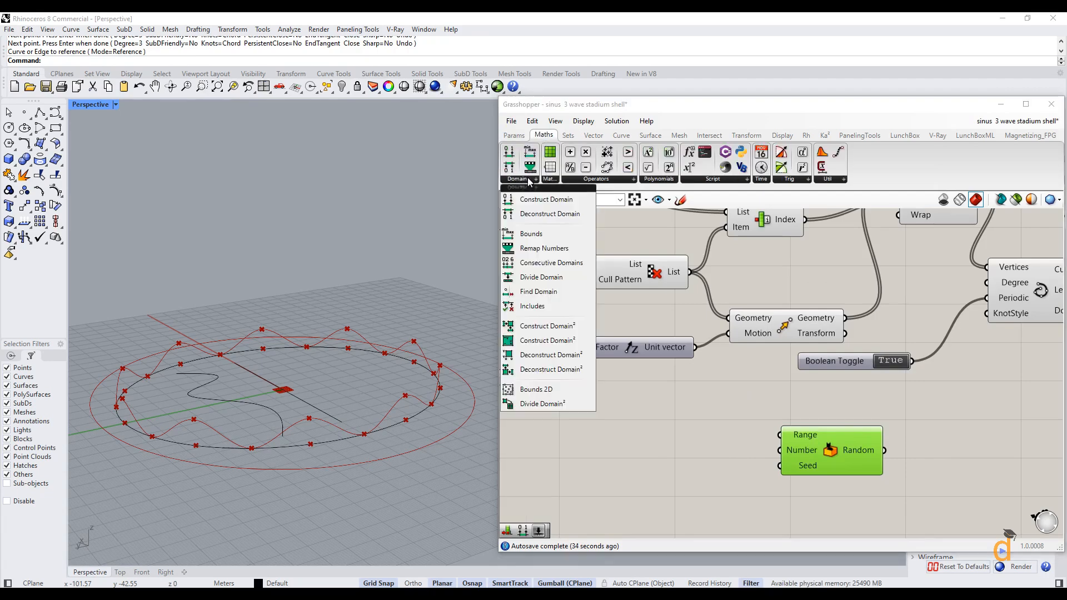
drag(534, 204, 675, 434)
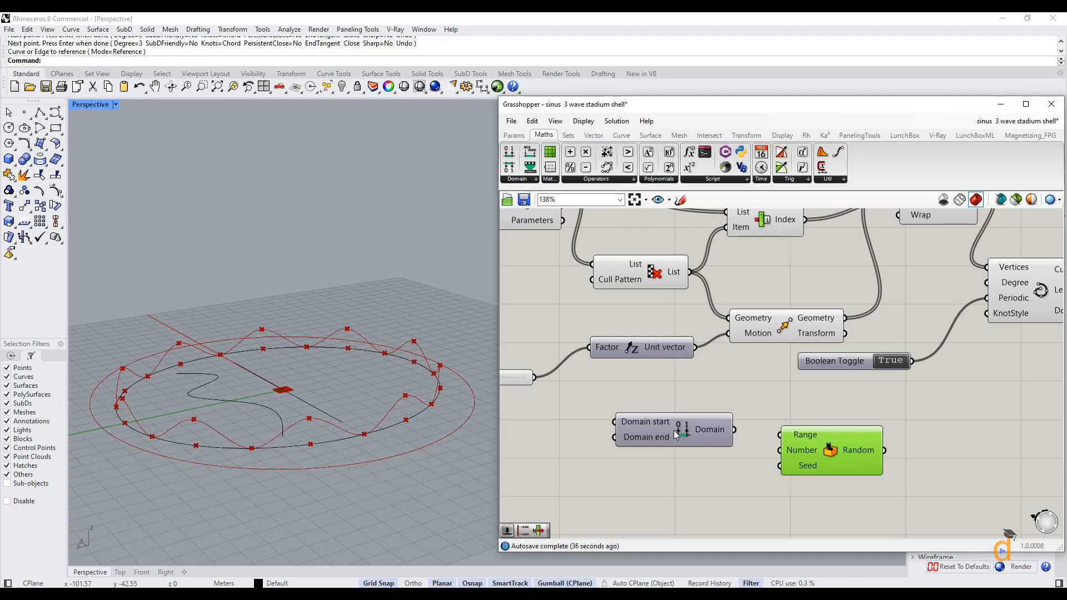
scroll(700, 377, down, 1)
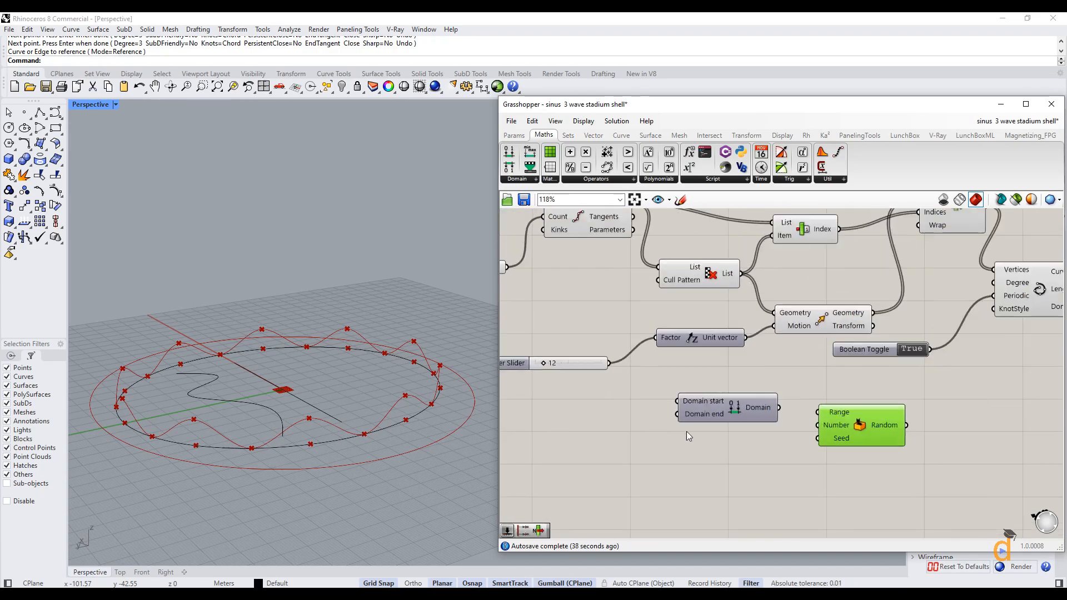
drag(610, 363, 676, 424)
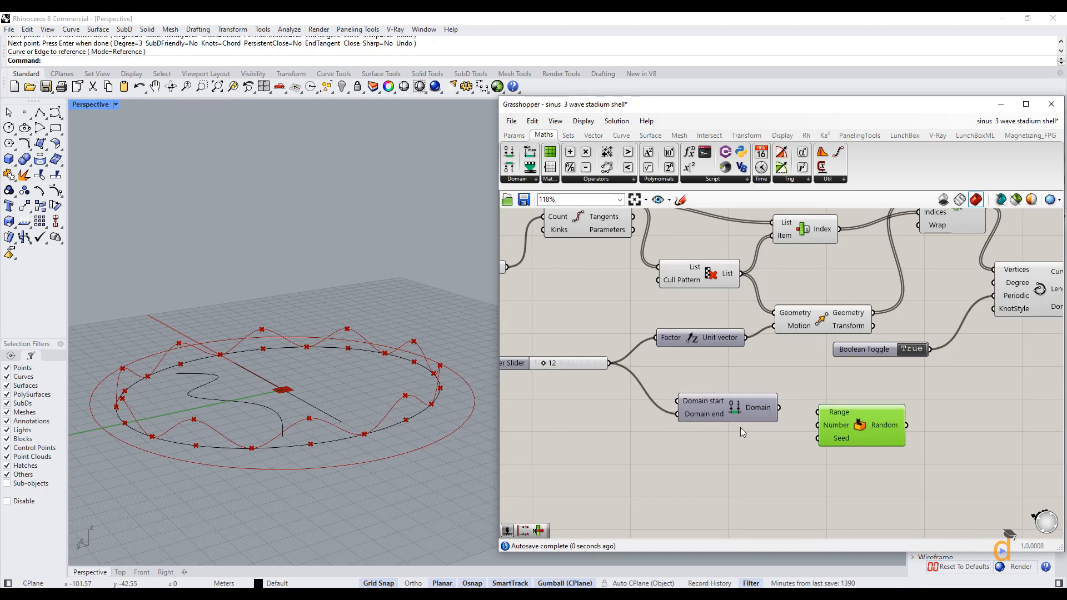
drag(754, 412, 727, 408)
right_drag(936, 413, 849, 418)
click(789, 433)
drag(789, 434, 809, 435)
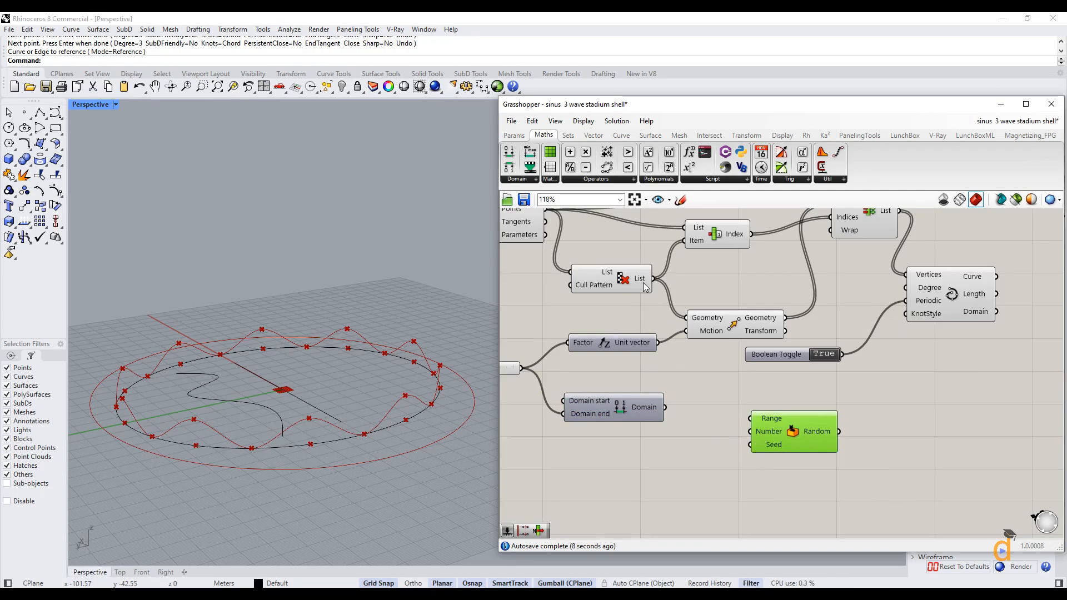
- Add a List Length component below the Construct Domain component
mouse_move(645, 286)
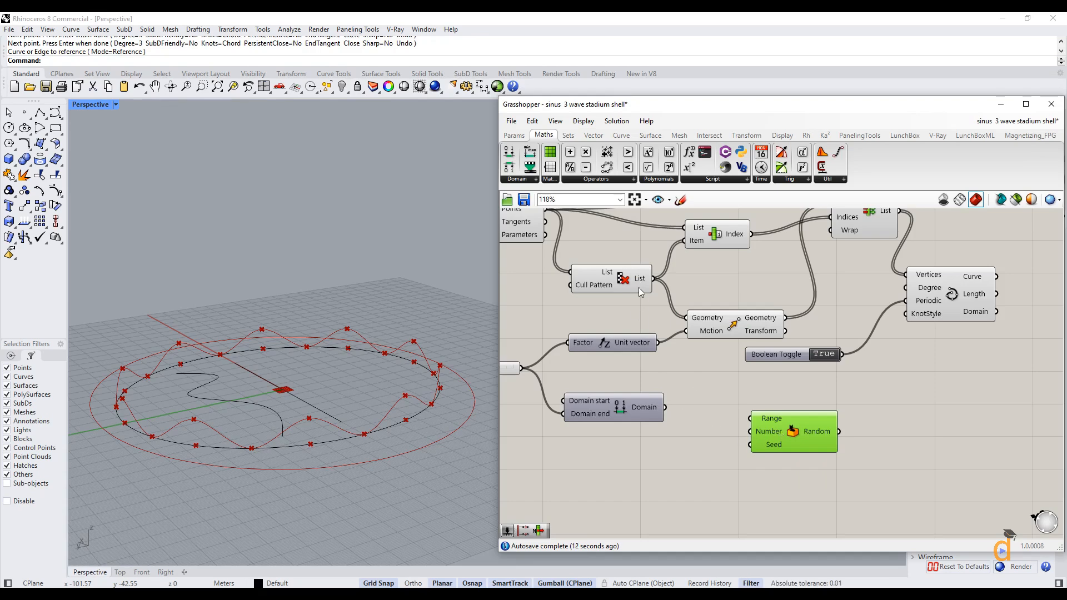
double_click(646, 469)
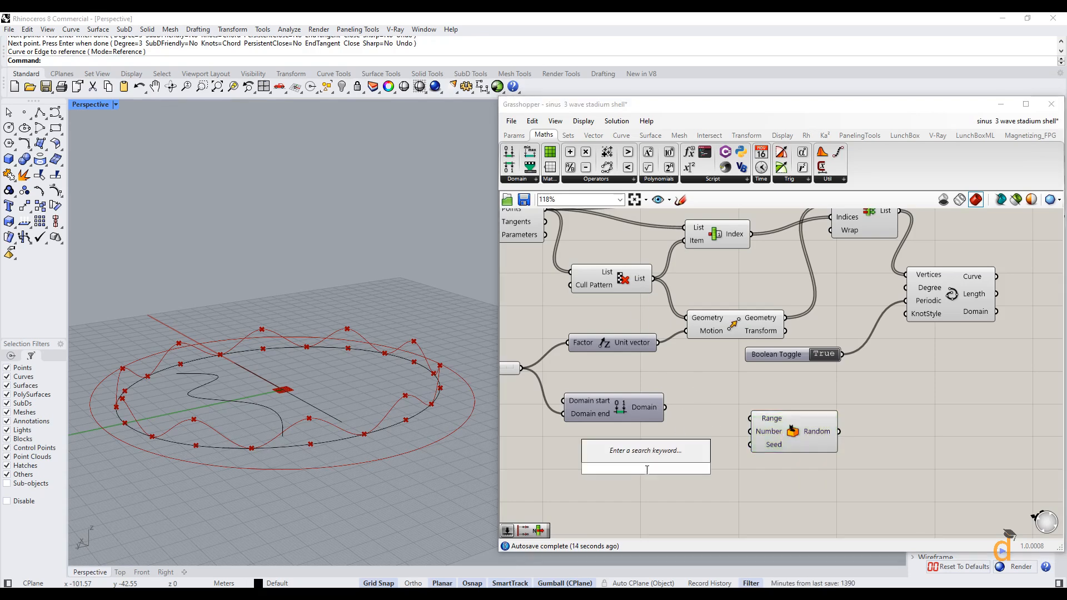
text(list)
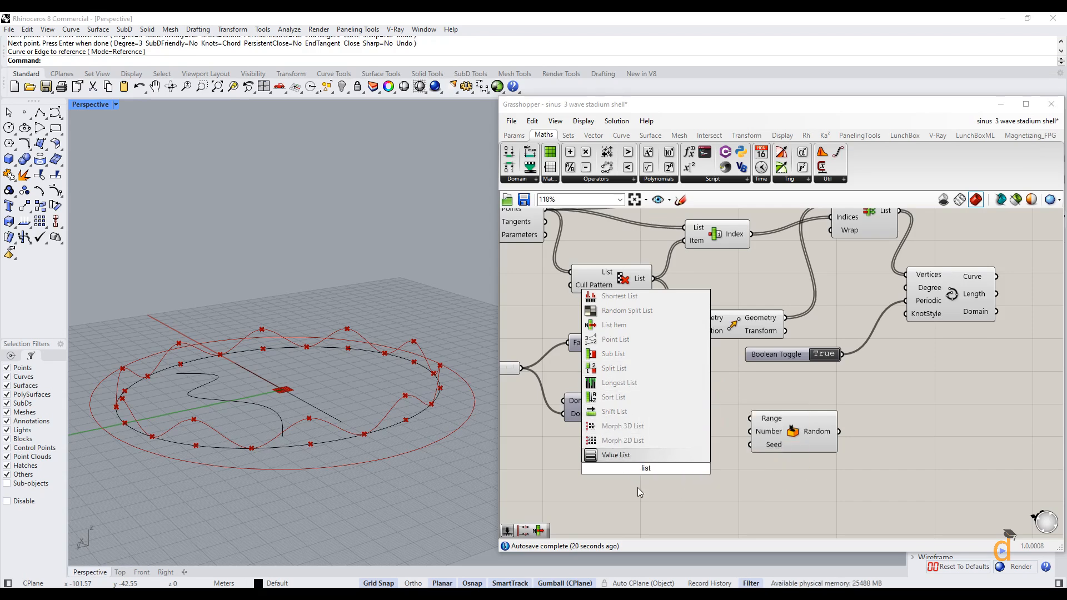
text(l)
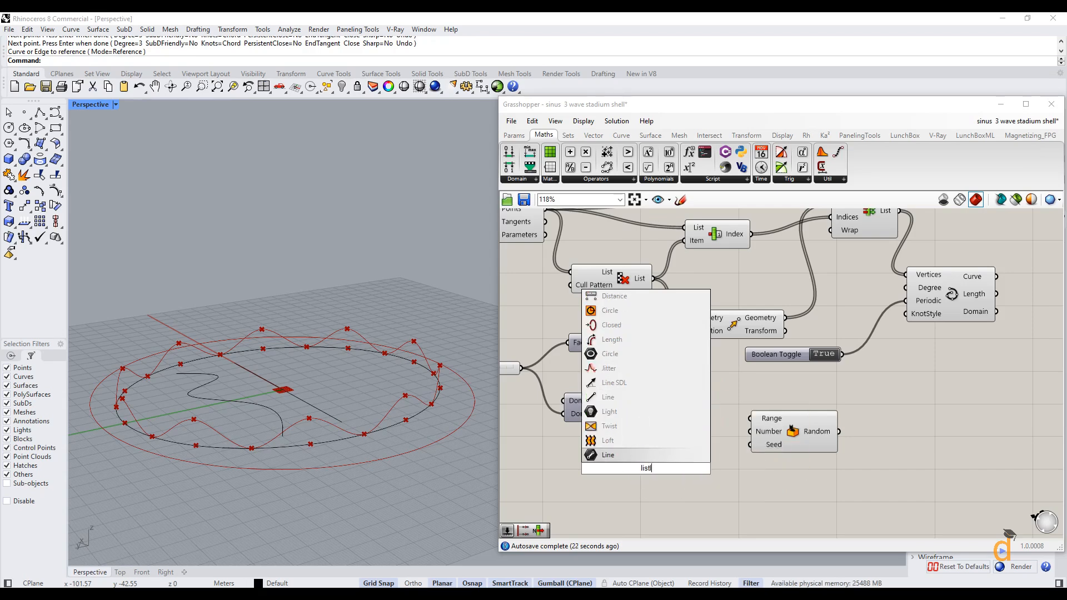
text(eng)
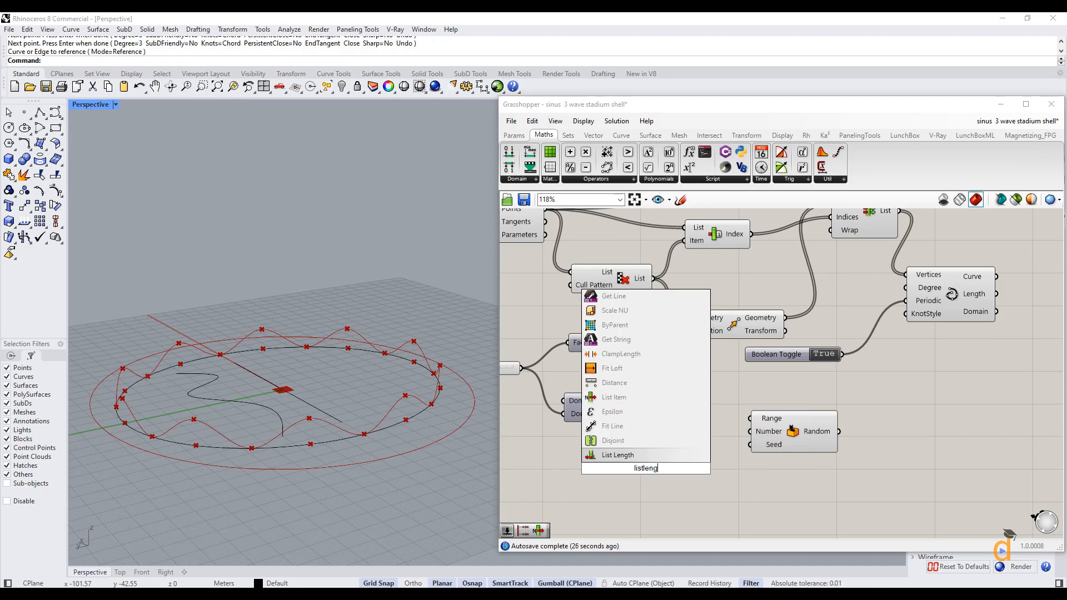
click(617, 455)
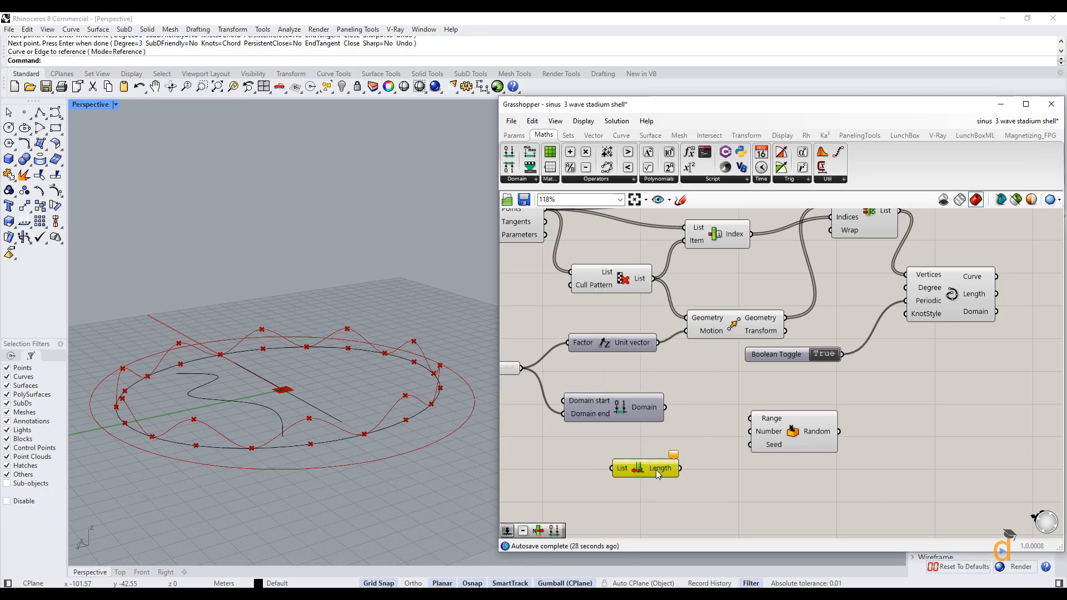
drag(656, 469, 696, 468)
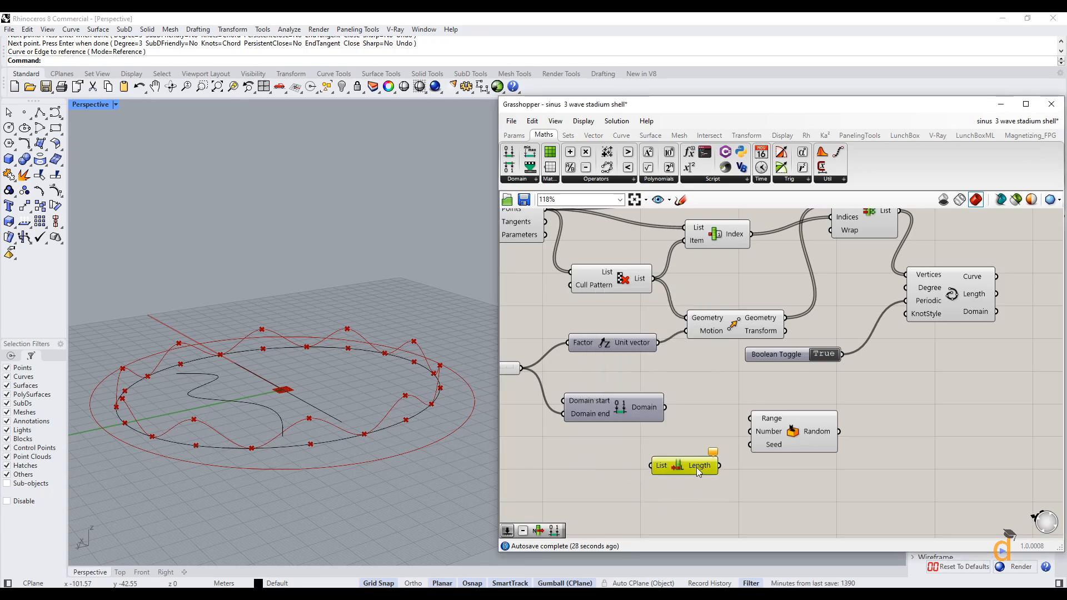
- Connect the Cull Pattern component's List output to the List Length component's List input
click(568, 135)
click(537, 180)
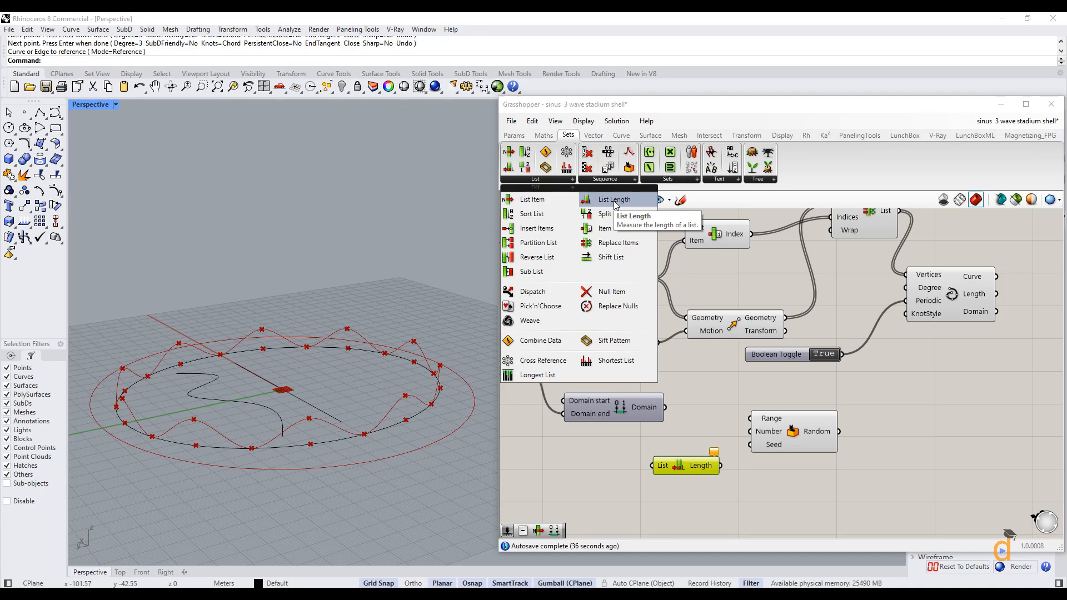
click(672, 314)
drag(655, 280, 661, 472)
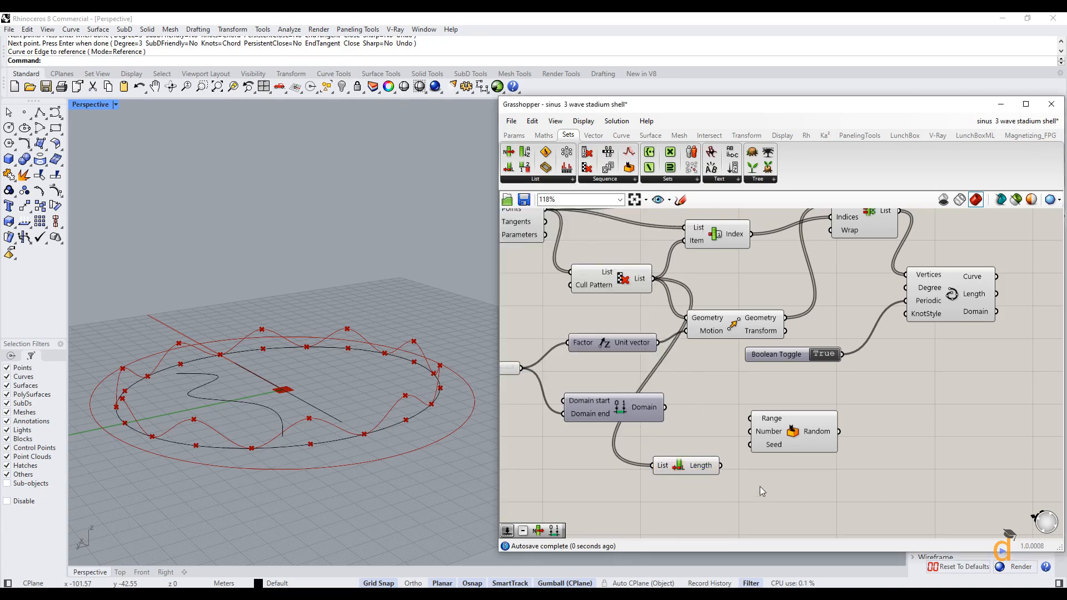
- Connect the Domain output to Random's Range input and the List Length output to Random's Number input
mouse_move(699, 472)
drag(665, 408, 755, 423)
drag(722, 465, 751, 433)
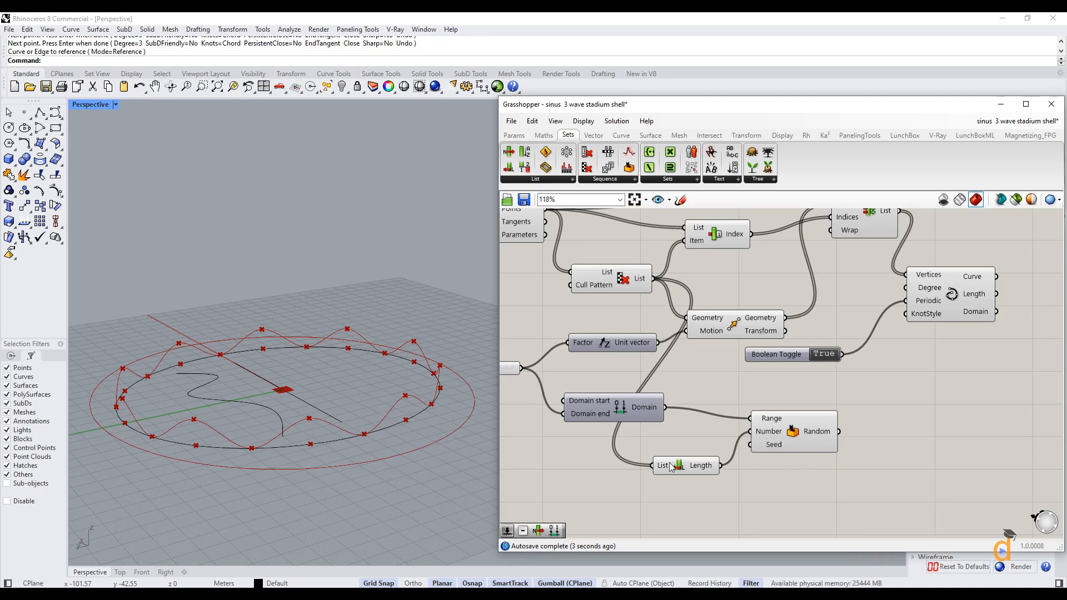
- Shift the Move, Replace Items, Interpolate, Boolean Toggle and Unit Z components away from Random to make room in the layout
scroll(747, 439, down, 2)
scroll(812, 339, up, 1)
click(739, 367)
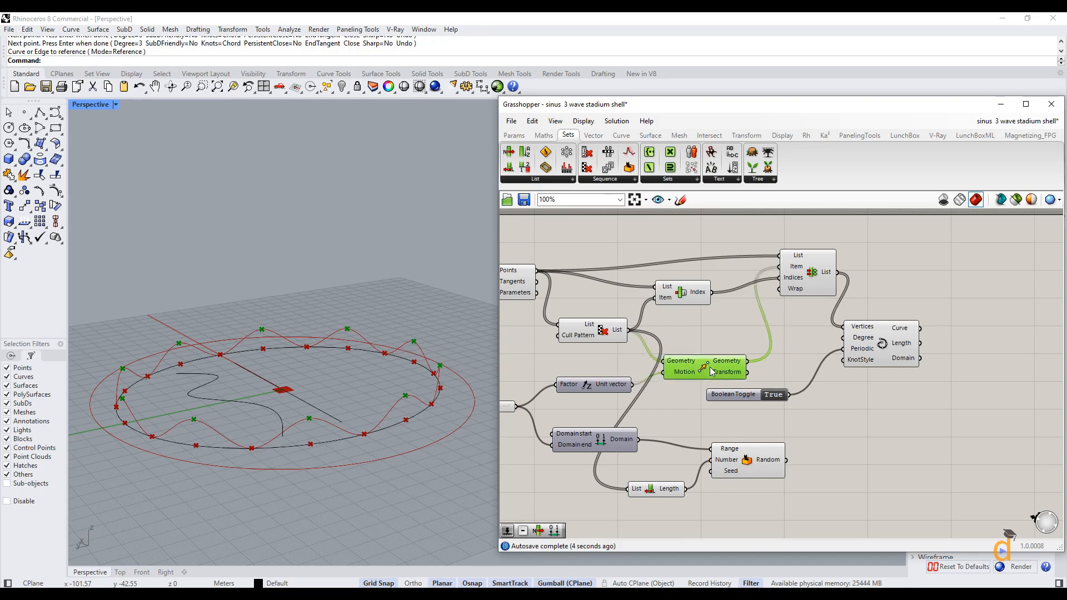
drag(885, 251, 850, 389)
click(812, 472)
mouse_move(757, 466)
mouse_down()
mouse_move(729, 456)
mouse_move(739, 456)
mouse_up()
click(778, 480)
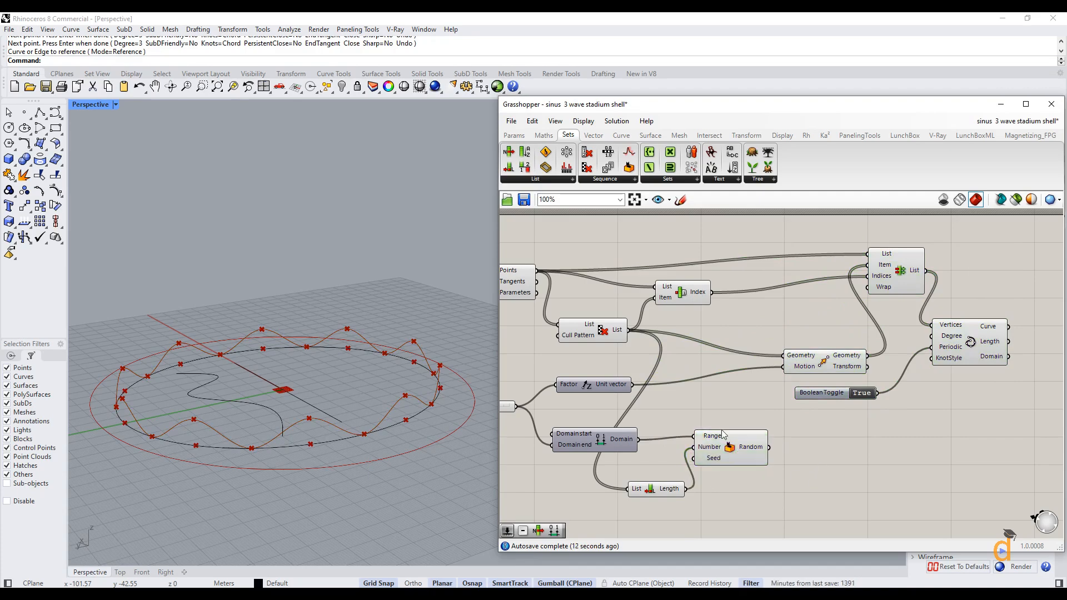
drag(610, 388, 745, 388)
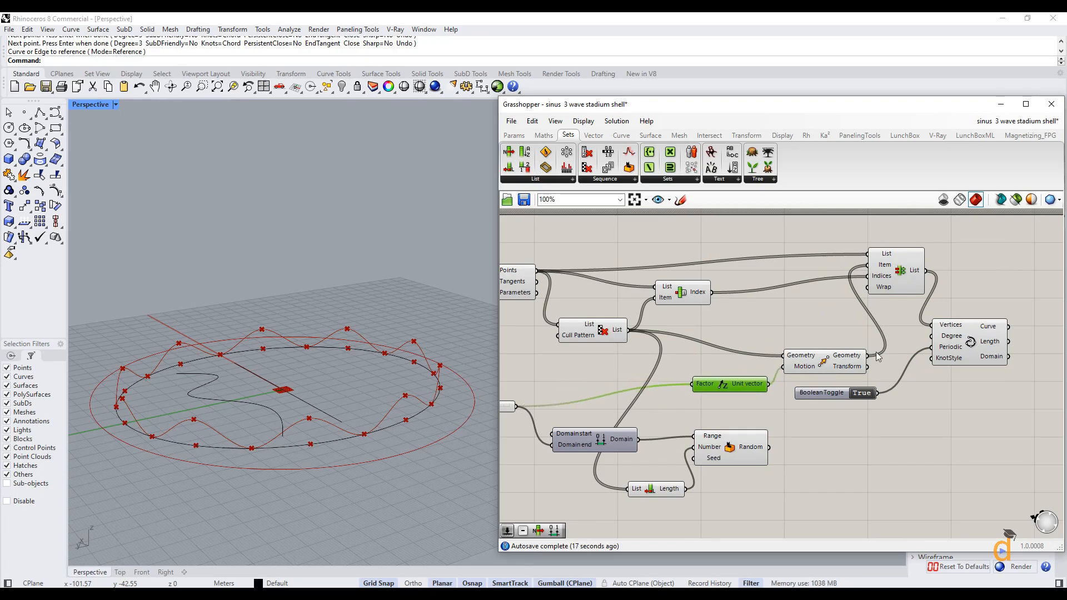
drag(966, 249, 929, 362)
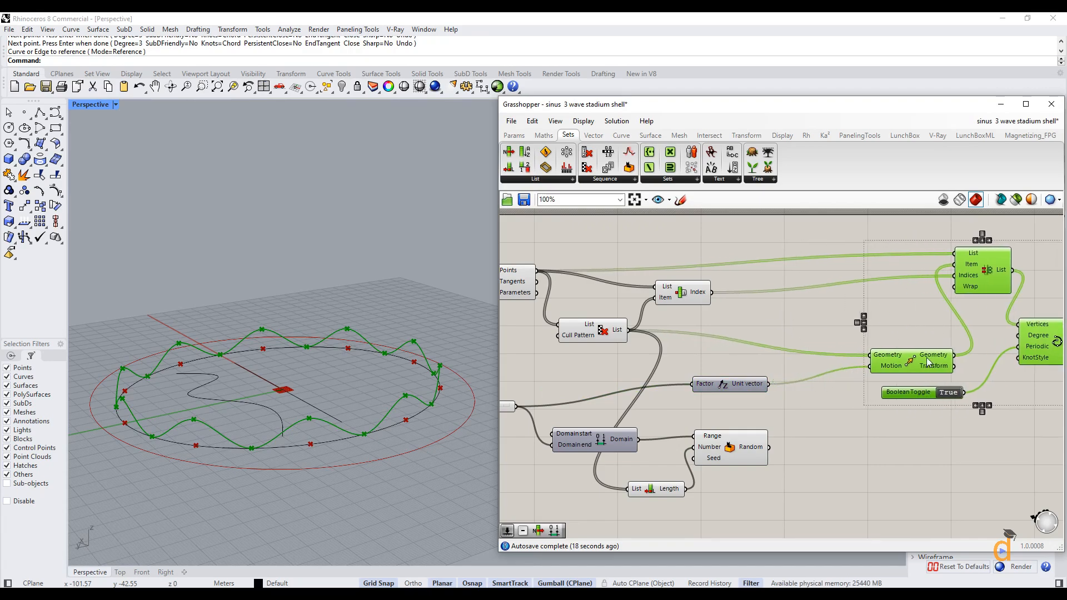
drag(732, 388, 811, 374)
click(777, 409)
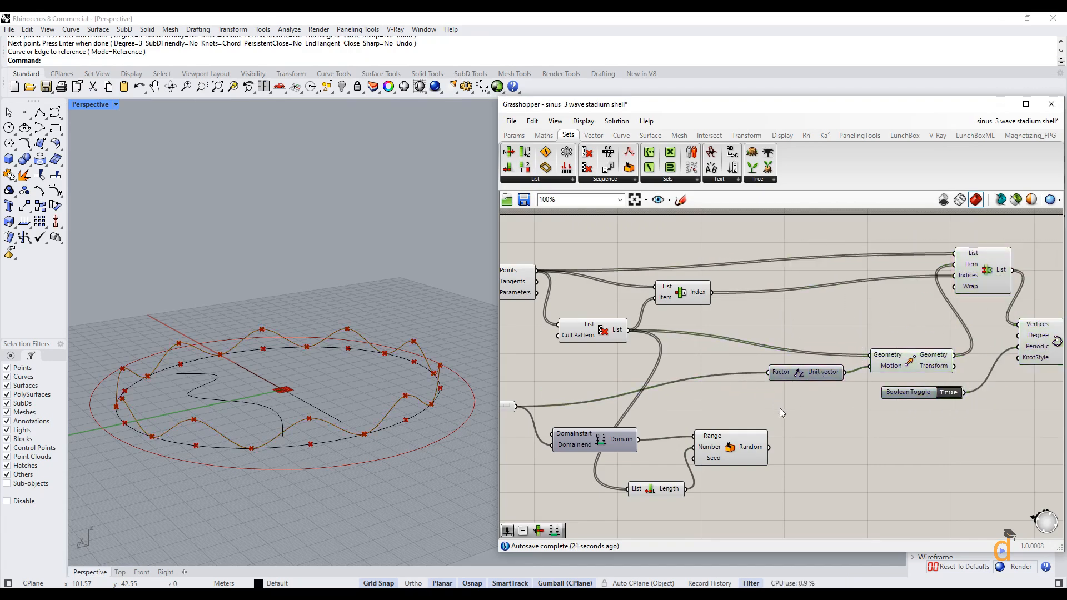
- Connect the Random output to the Unit Z component's Factor input in place of the height slider
scroll(809, 432, up, 2)
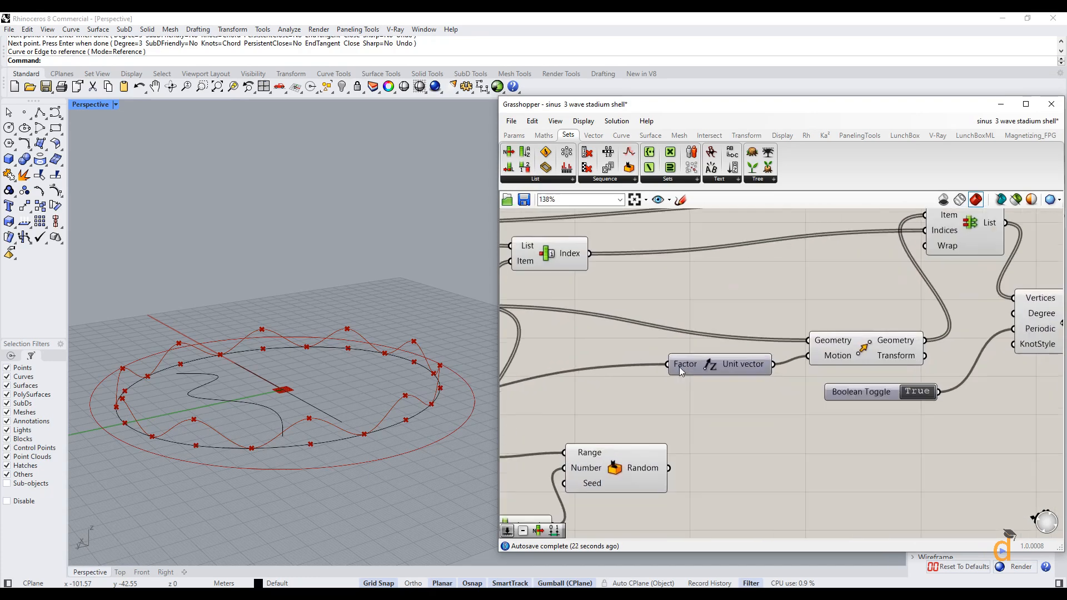
mouse_move(707, 397)
right_down()
mouse_move(677, 412)
mouse_move(692, 400)
right_up()
scroll(681, 407, down, 1)
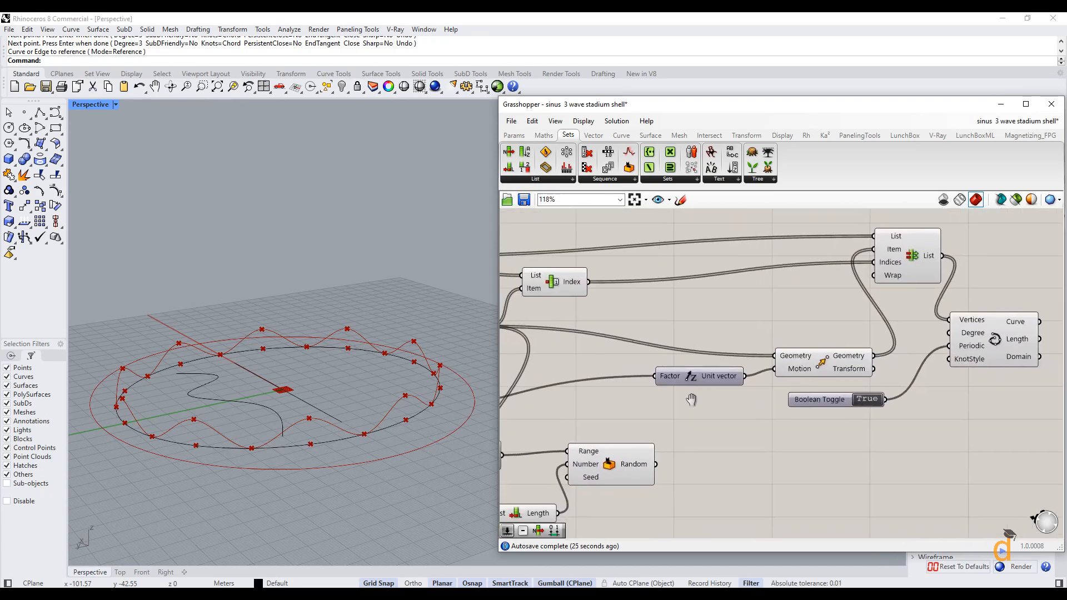
mouse_move(636, 473)
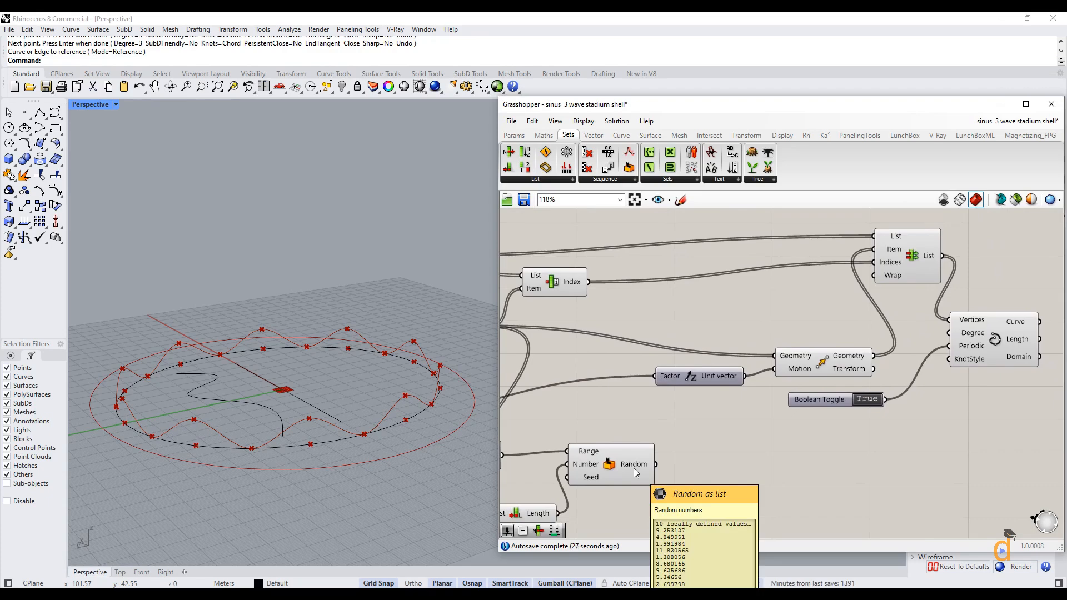
drag(656, 465, 648, 381)
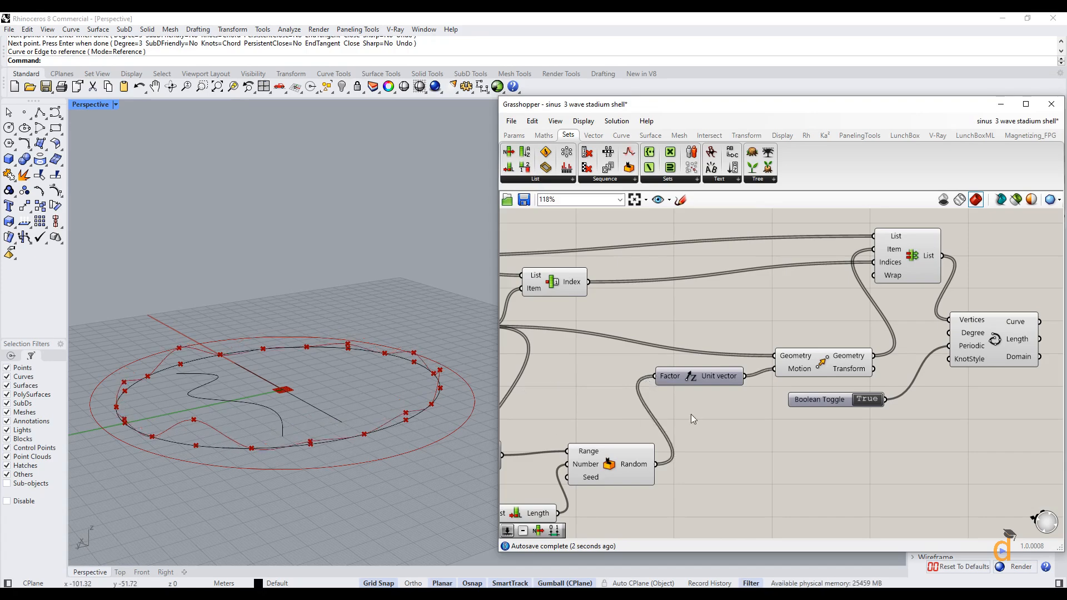
- Move the List Length component to just above Construct Domain to tidy the layout
scroll(840, 378, down, 4)
scroll(590, 420, up, 3)
click(549, 386)
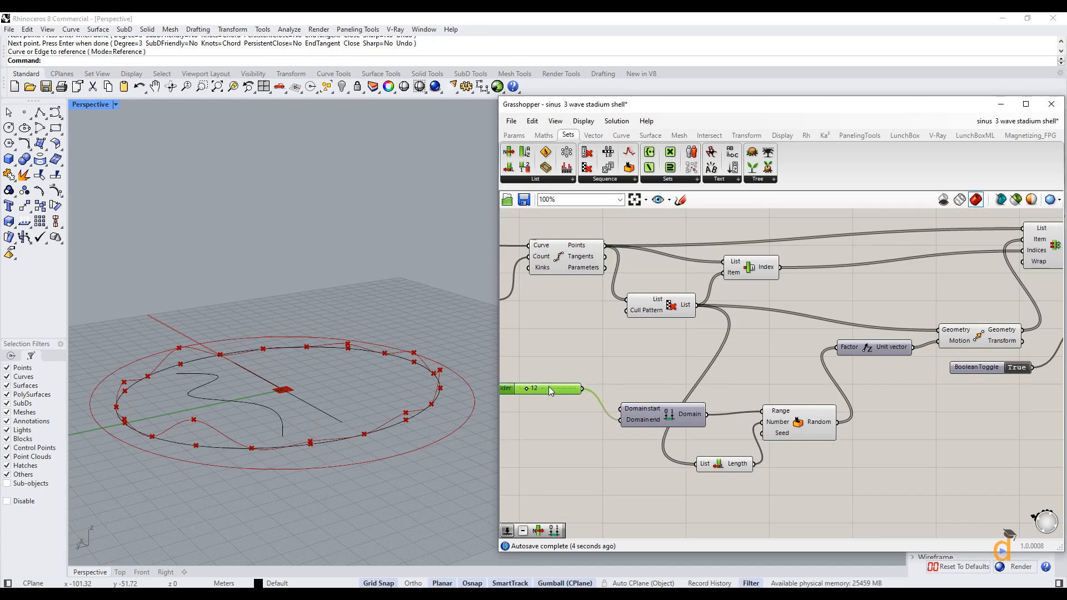
scroll(512, 412, up, 2)
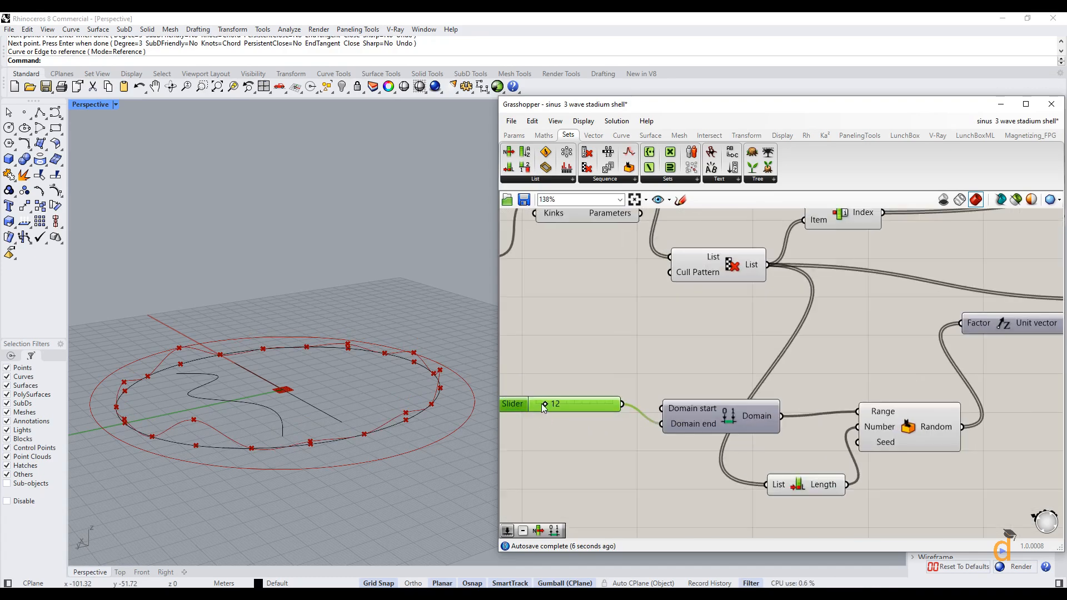
scroll(740, 378, down, 2)
scroll(800, 448, up, 2)
drag(798, 459, 762, 355)
scroll(789, 452, down, 2)
scroll(805, 462, up, 2)
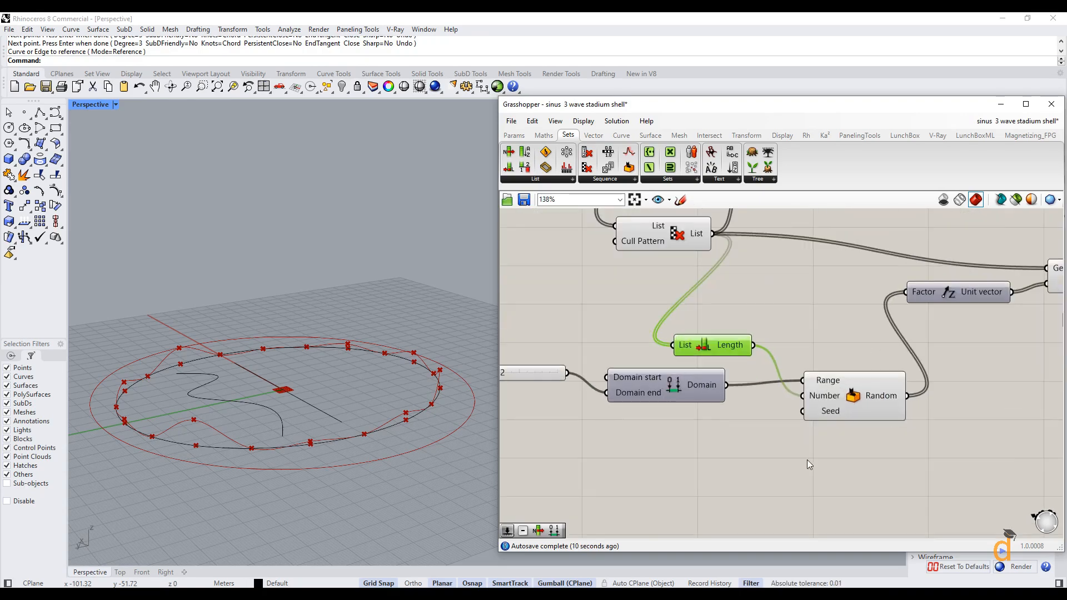
- Add a number slider set to 6 below Construct Domain and connect it to Random's Seed input
double_click(660, 462)
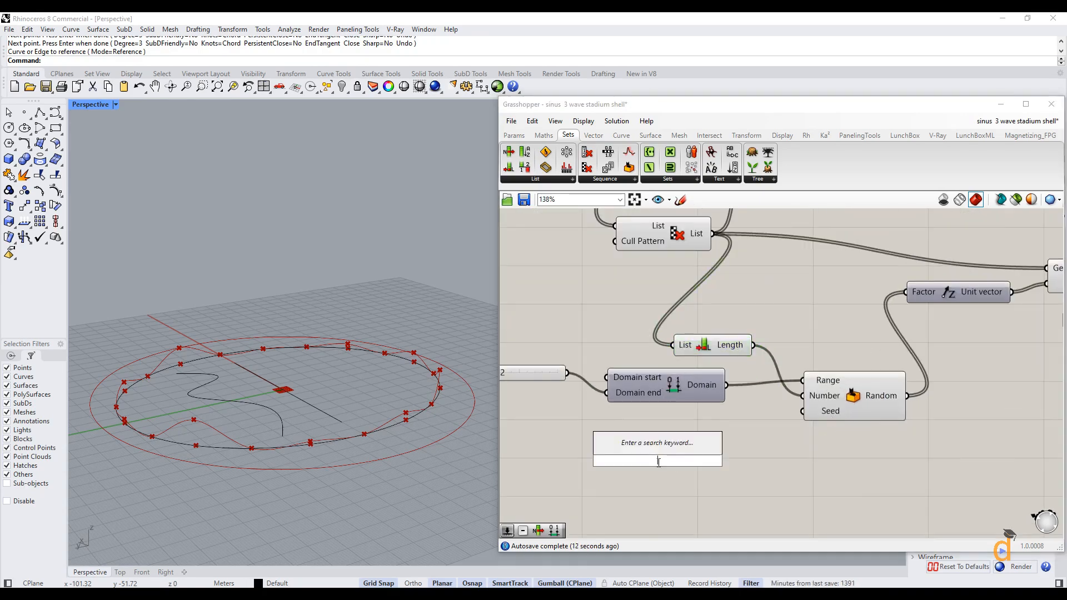
text(6)
key(Return)
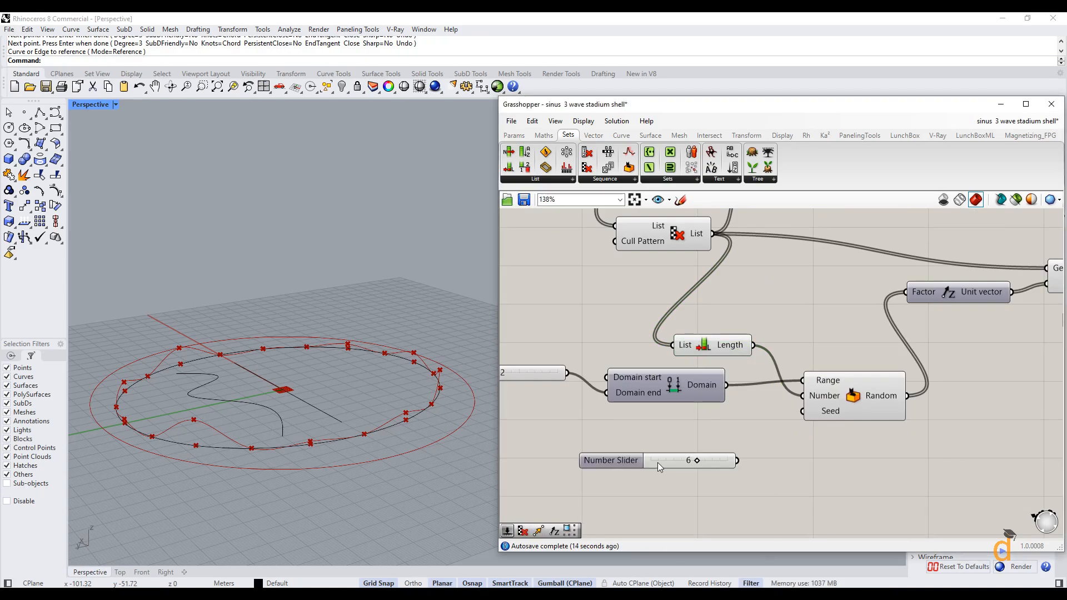
drag(738, 461, 799, 418)
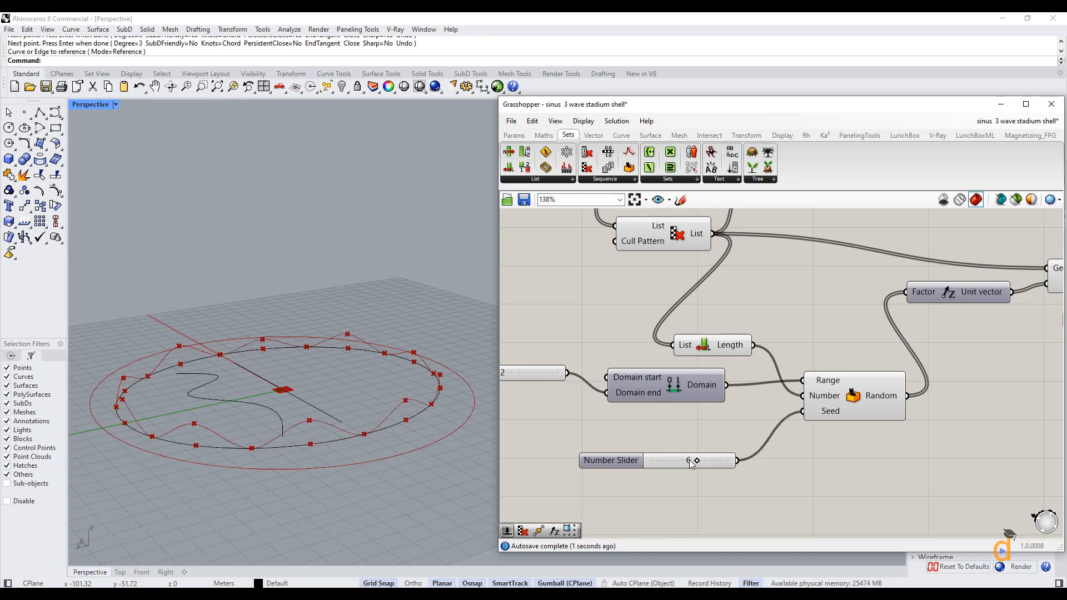
drag(695, 462, 696, 461)
- Select the Interpolate component to highlight its curve and set the Seed slider to 8
scroll(681, 461, down, 4)
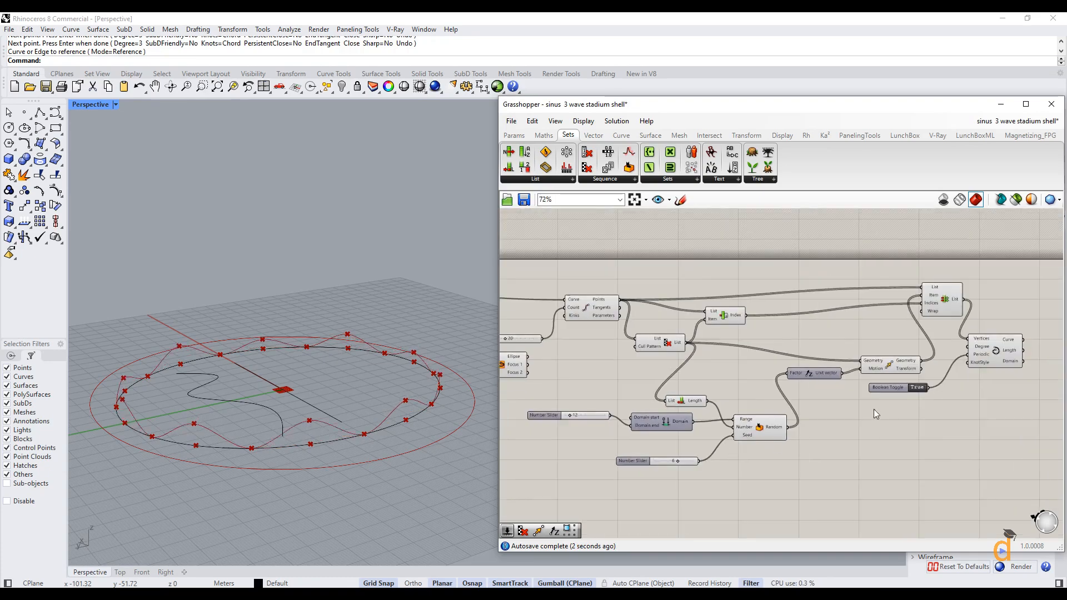
click(998, 353)
scroll(670, 458, up, 5)
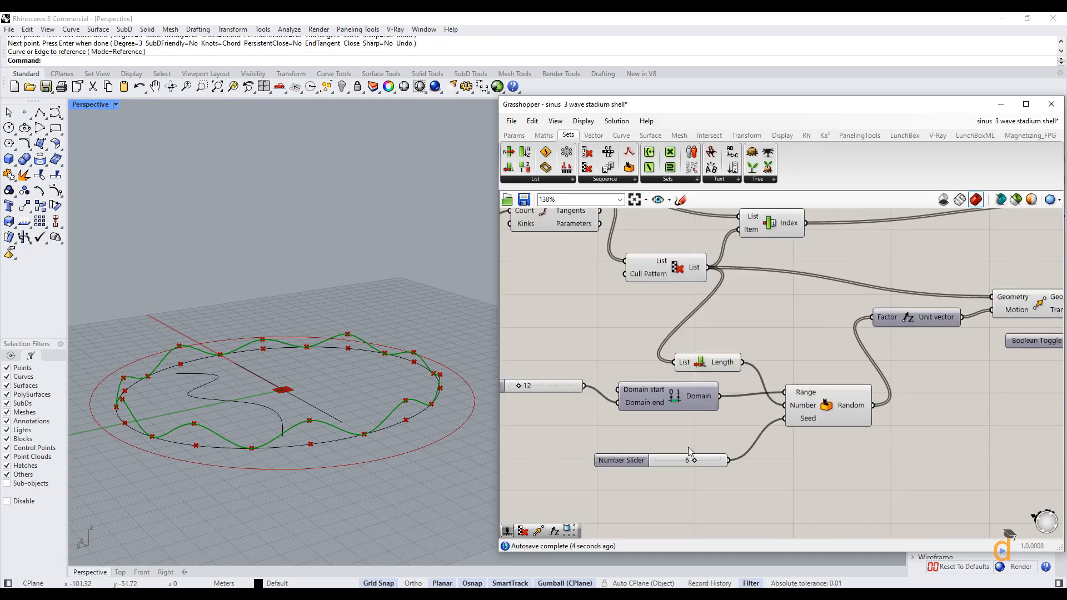
drag(698, 469, 723, 470)
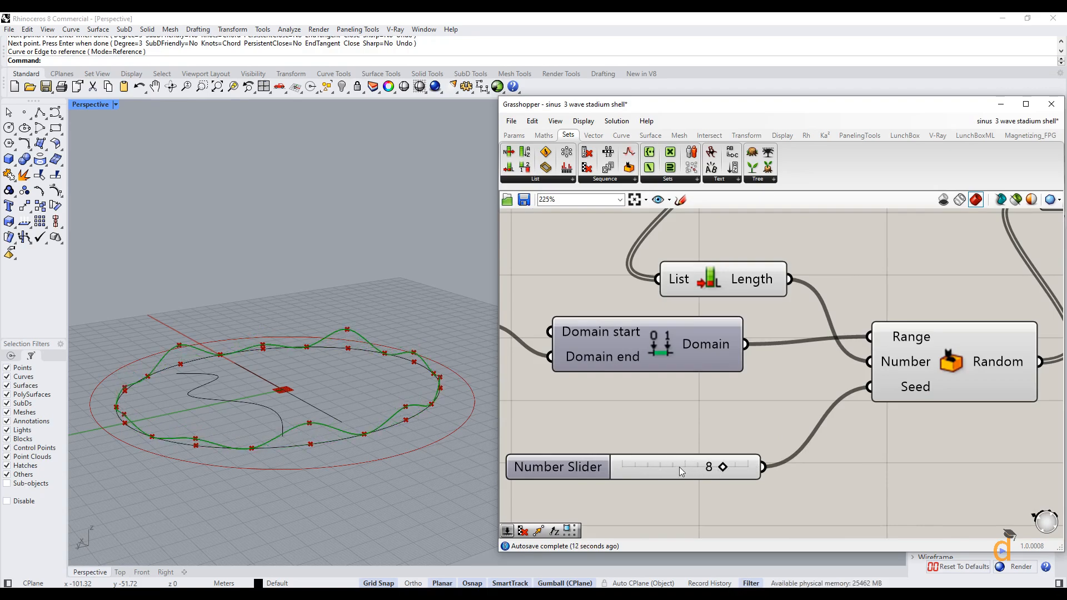
- Switch the Boolean Toggle feeding Interpolate's Periodic input to False for an open curve
scroll(679, 467, down, 2)
scroll(640, 433, down, 3)
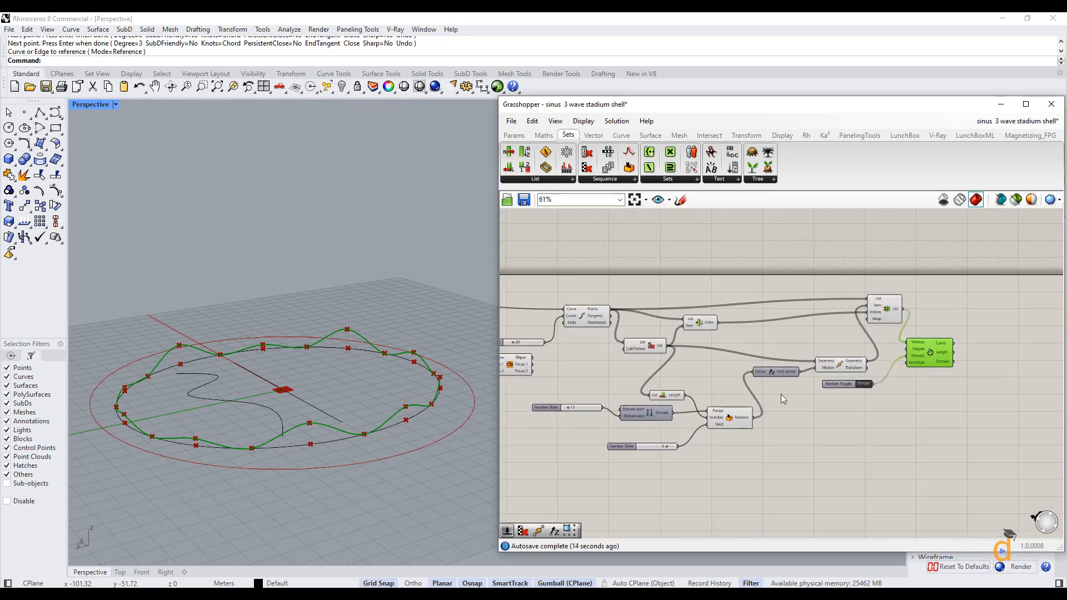
scroll(876, 447, up, 2)
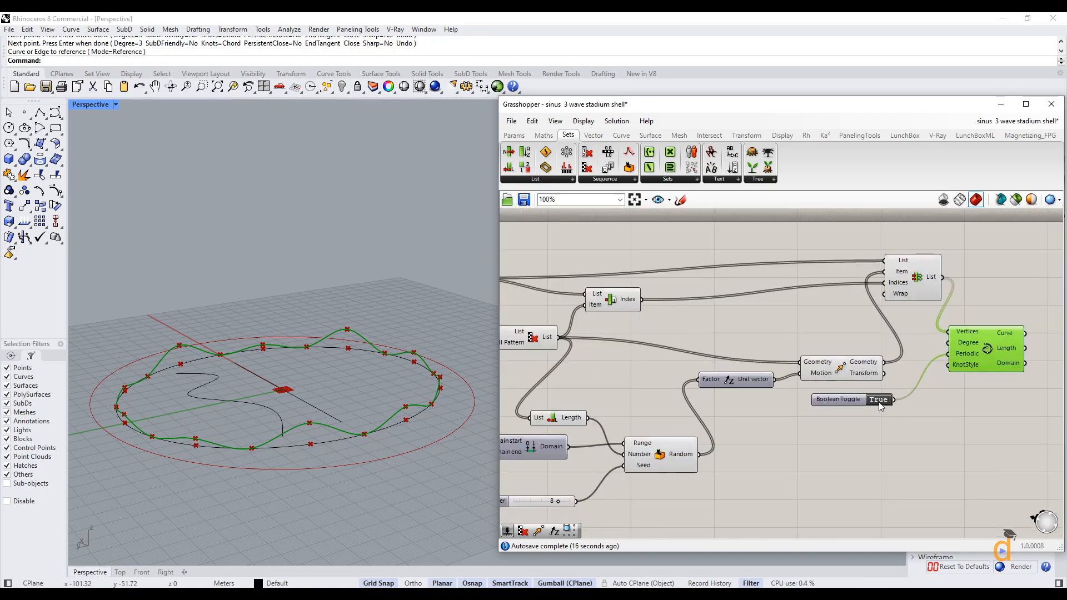
scroll(856, 428, down, 3)
- Connect the second curve parameter, the straight line, to Divide Curve's Curve input in place of the first curve
scroll(550, 384, up, 5)
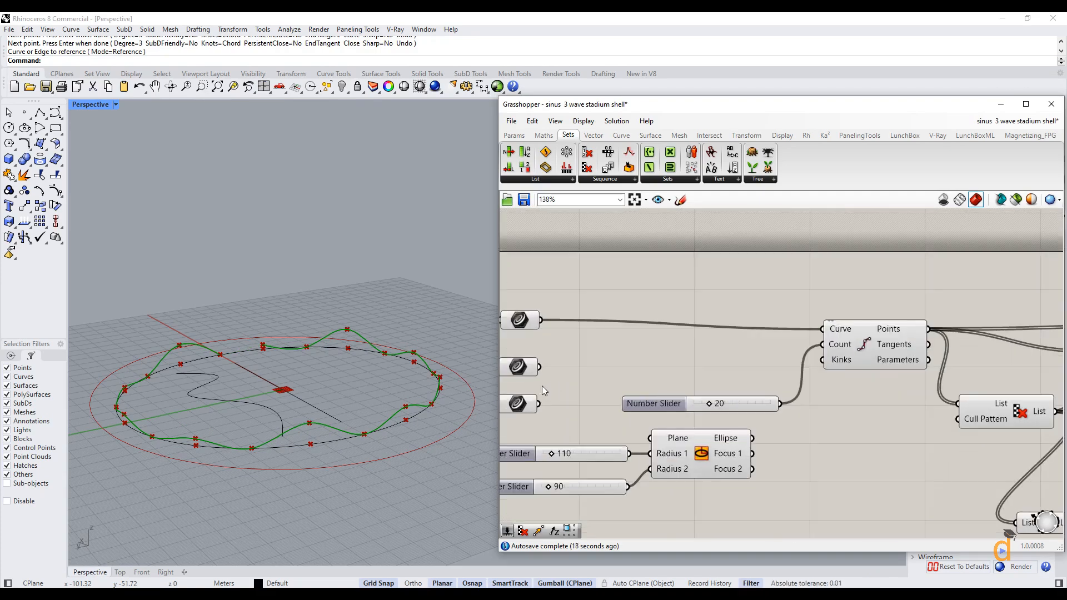
click(529, 374)
drag(544, 371, 823, 329)
scroll(285, 411, up, 5)
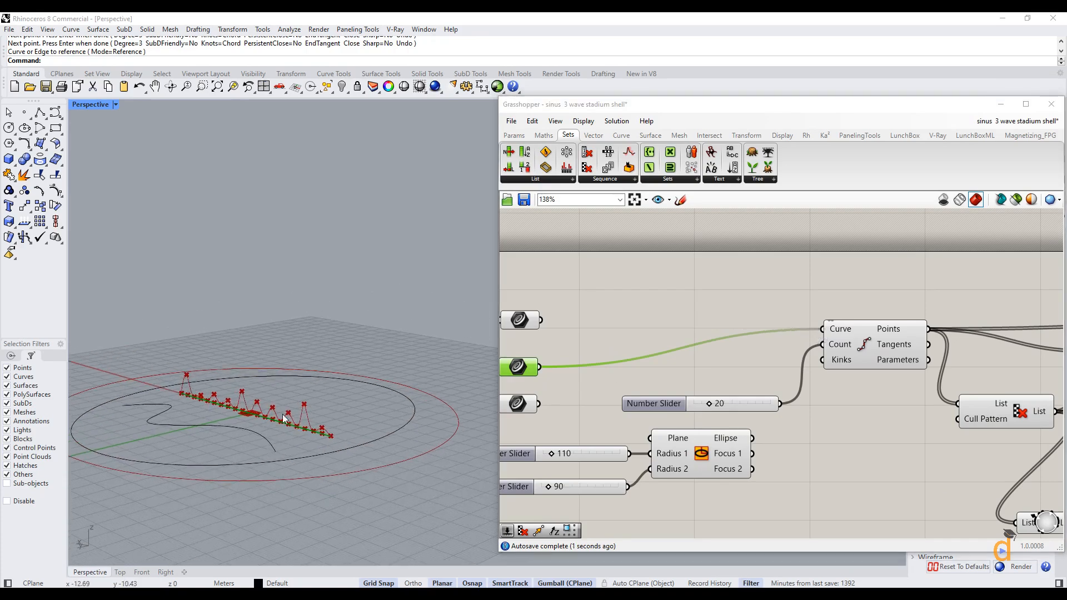
- Set the Seed slider to 6 to vary the random wave heights along the straight line
scroll(607, 343, down, 5)
scroll(820, 449, up, 4)
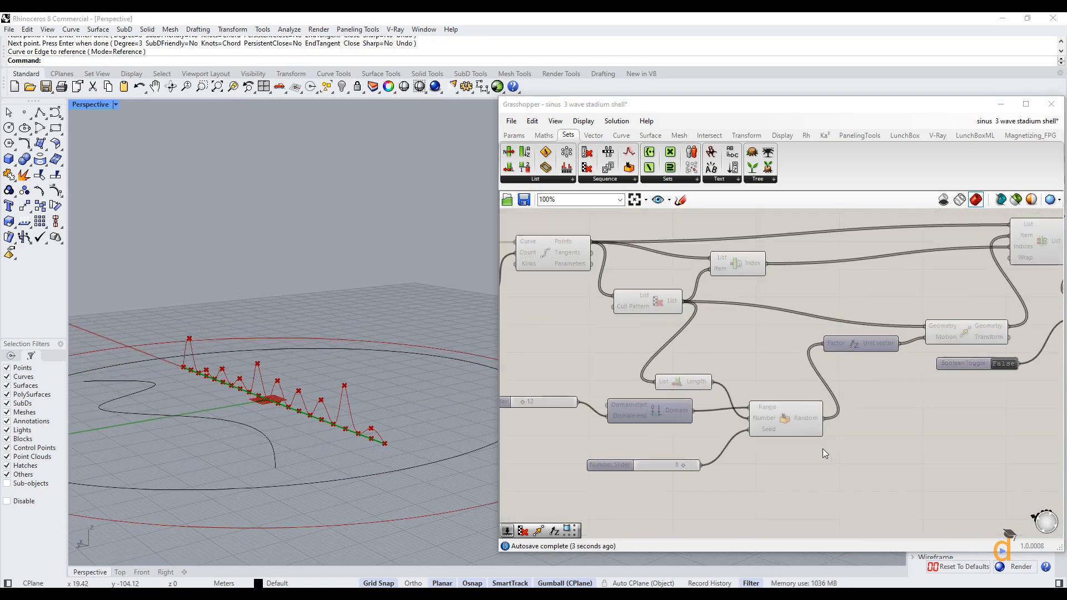
scroll(652, 481, up, 2)
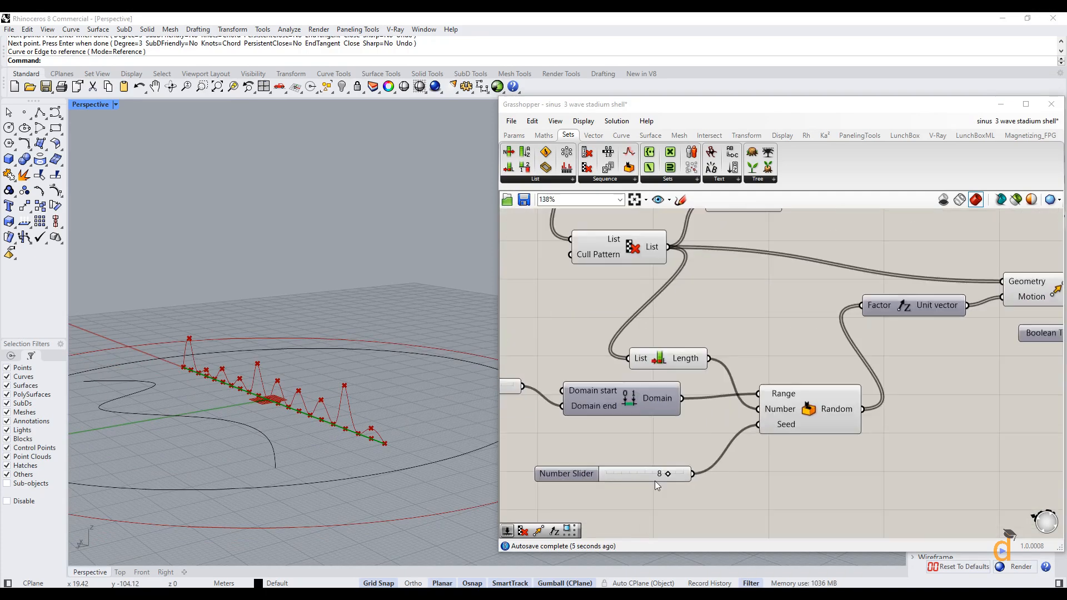
mouse_move(666, 475)
mouse_down()
mouse_move(638, 477)
mouse_move(700, 469)
mouse_move(654, 474)
mouse_up()
- Connect the Ellipse output to Divide Curve's Curve input in place of the straight line
scroll(848, 448, down, 5)
scroll(598, 355, up, 3)
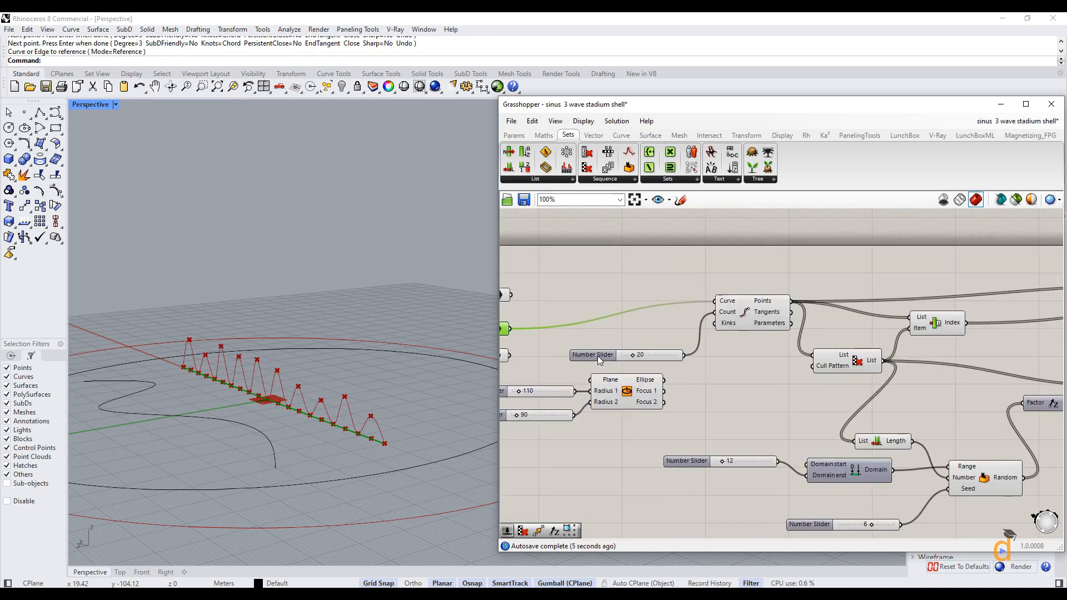
click(647, 384)
scroll(453, 438, down, 4)
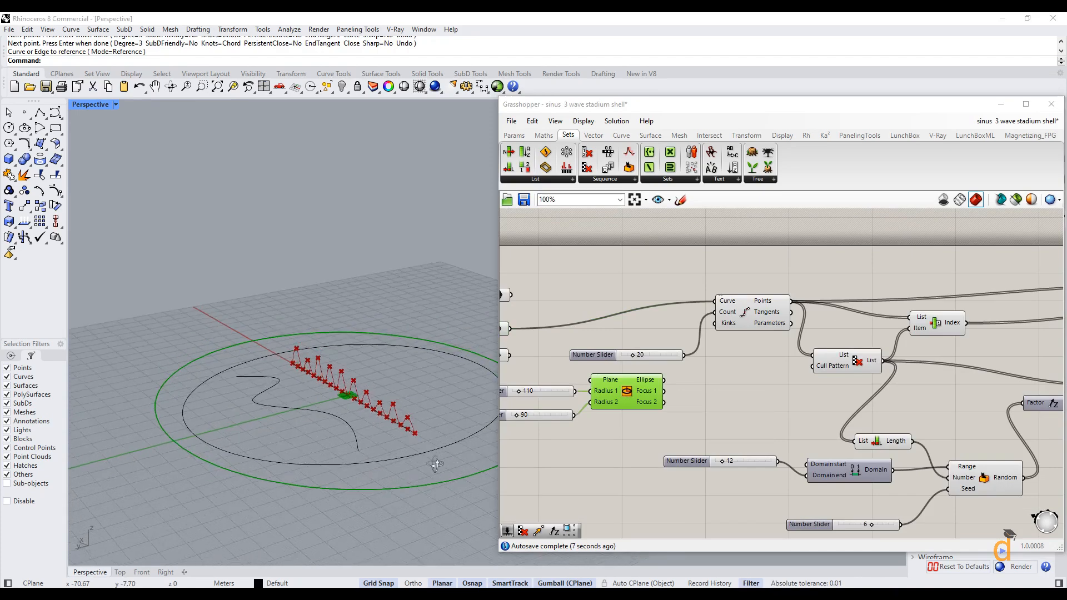
scroll(476, 437, up, 4)
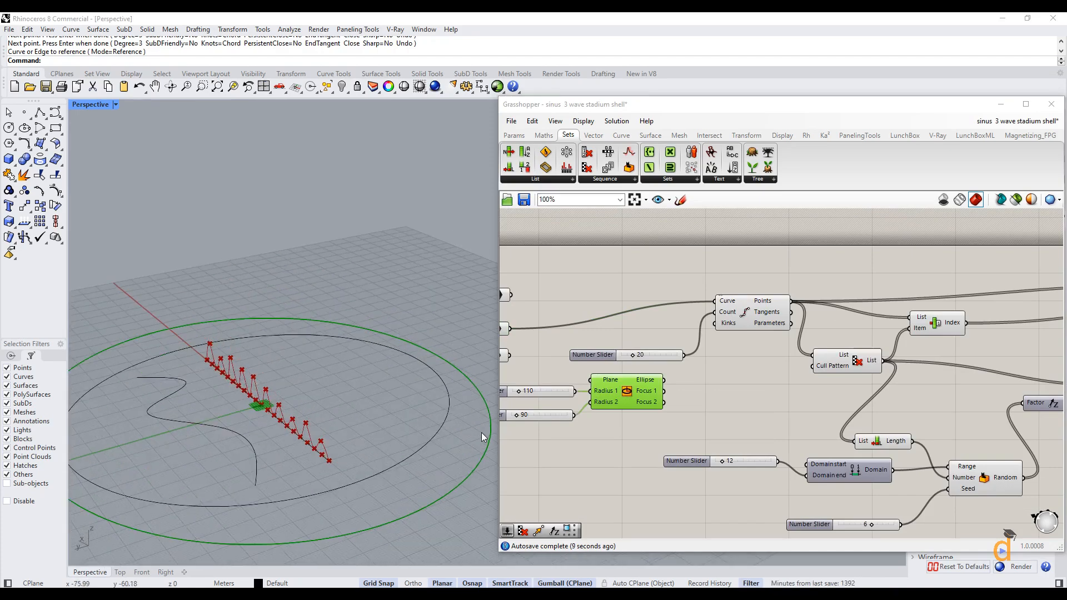
right_drag(475, 437, 477, 427)
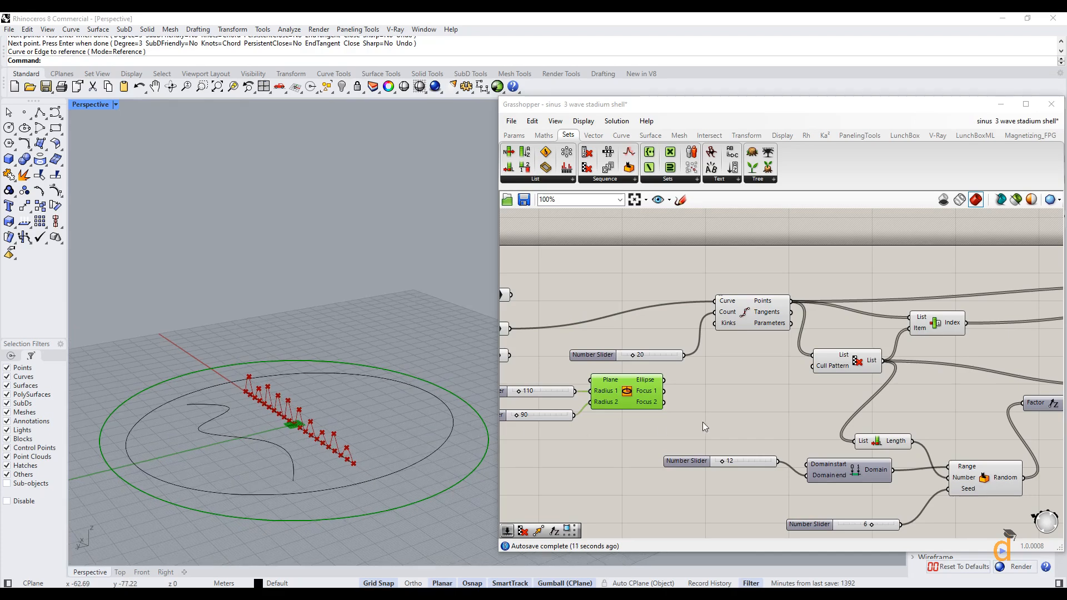
drag(666, 382, 715, 302)
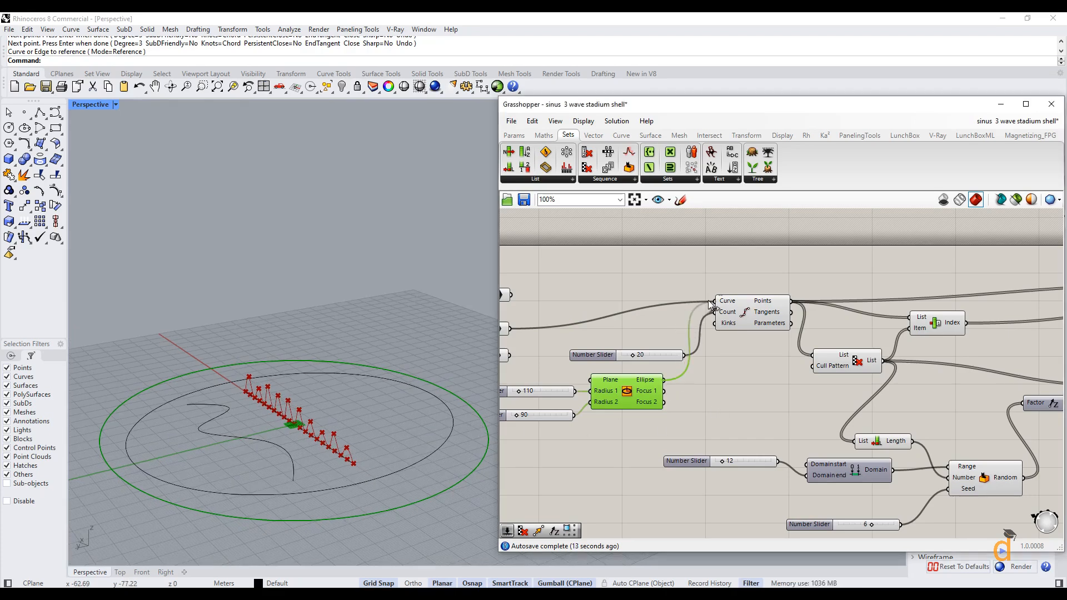
- Switch the Periodic toggle to True to close the ellipse's wave and select Interpolate to highlight it
scroll(677, 389, down, 5)
scroll(979, 388, up, 7)
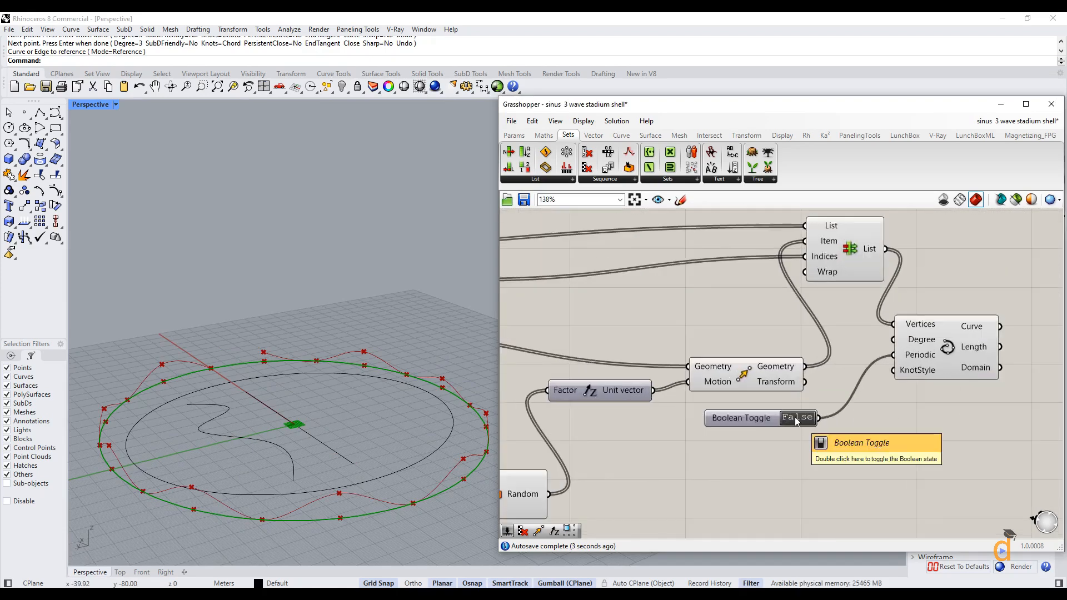
scroll(800, 420, down, 3)
scroll(567, 479, up, 3)
mouse_move(560, 489)
mouse_down()
mouse_move(550, 493)
mouse_move(561, 494)
mouse_up()
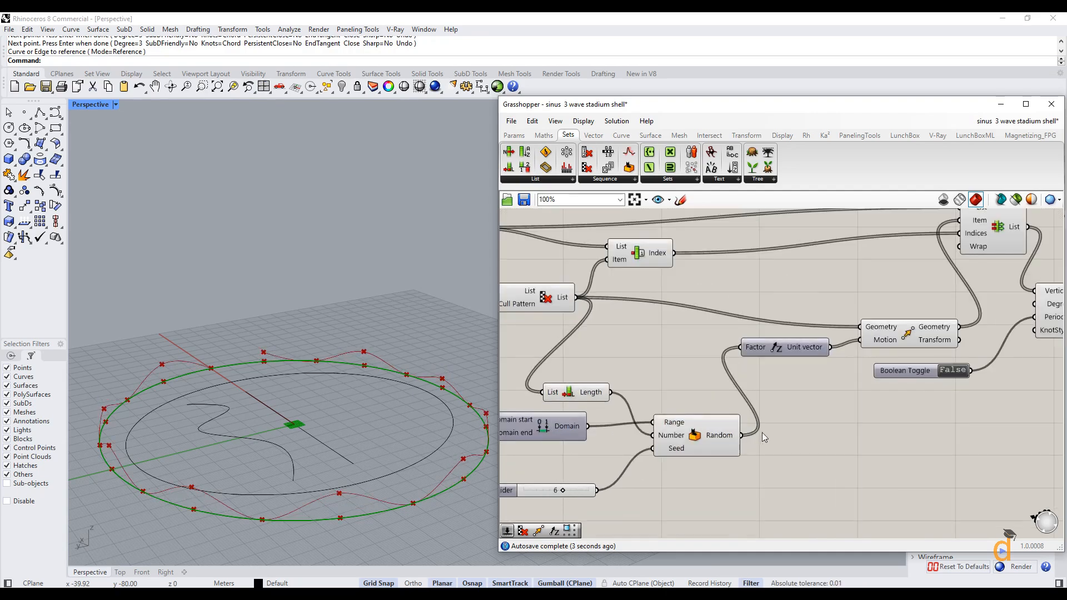
scroll(920, 371, up, 2)
click(882, 401)
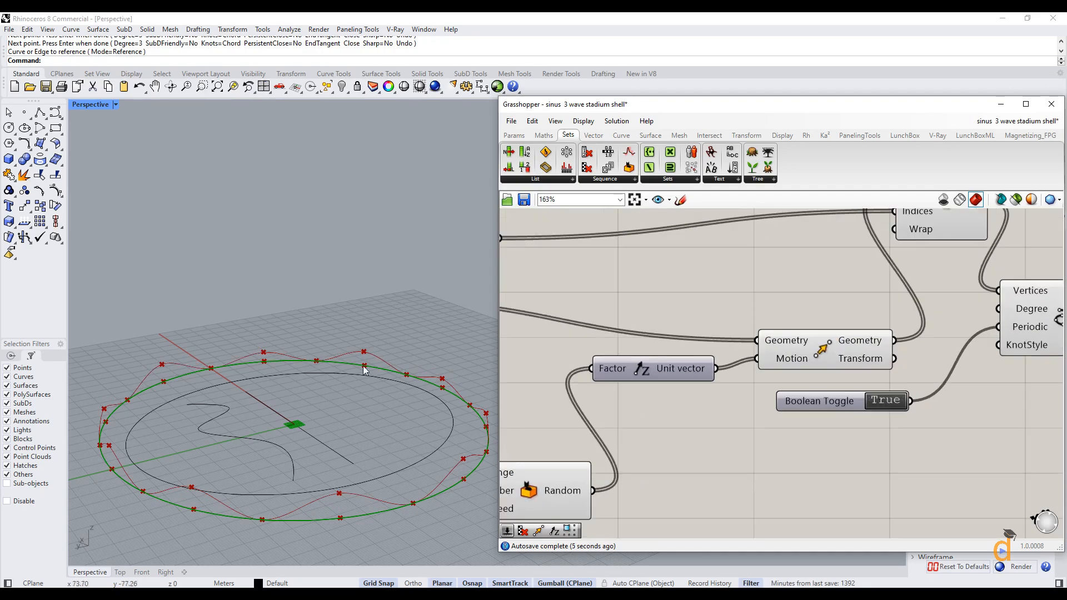
scroll(718, 418, down, 1)
click(1009, 346)
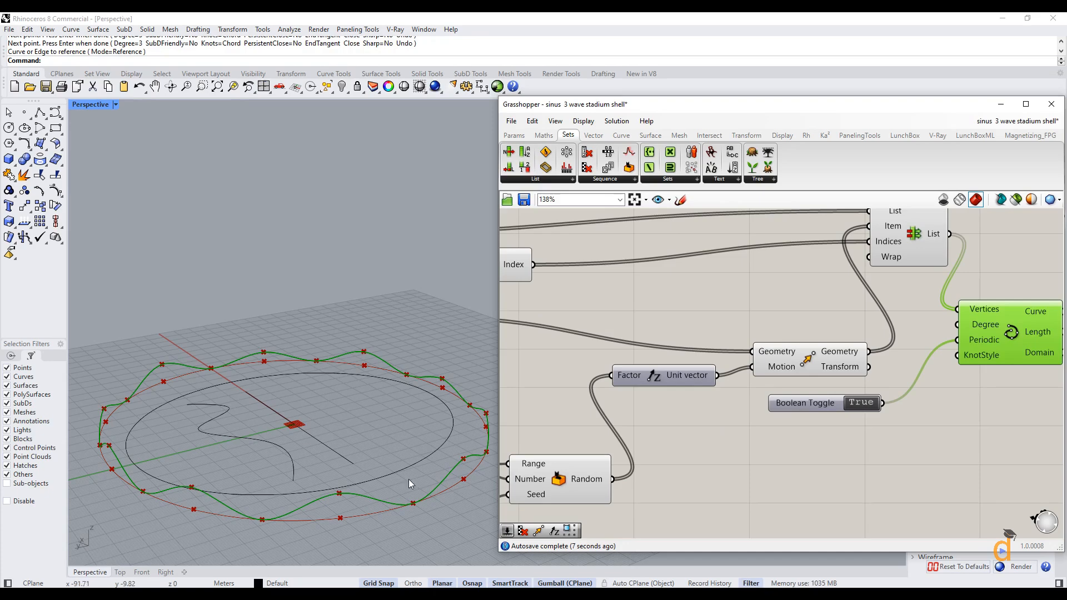
- Try other slider values for the random wave heights along the ellipse
scroll(673, 440, down, 4)
scroll(531, 501, up, 6)
mouse_move(556, 477)
mouse_down()
mouse_move(544, 477)
mouse_move(575, 477)
mouse_move(539, 477)
mouse_move(573, 475)
mouse_move(560, 474)
mouse_up()
scroll(754, 476, down, 5)
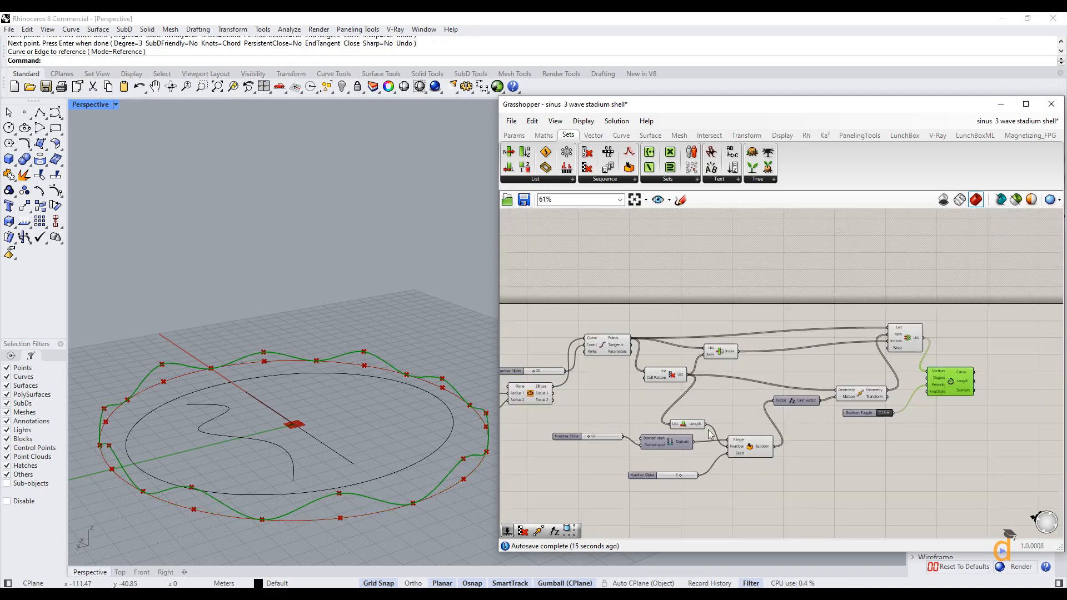
- Connect the third curve parameter, the free-form curve, to Divide Curve's Curve input in place of the ellipse
scroll(580, 380, up, 6)
click(580, 389)
click(589, 439)
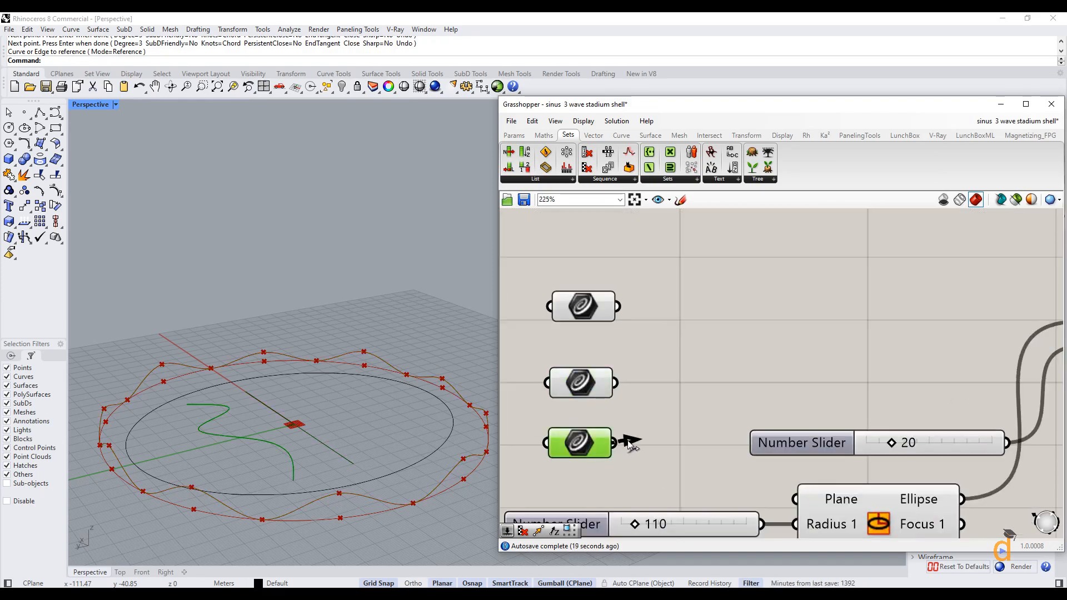
scroll(623, 445, down, 3)
drag(624, 445, 859, 387)
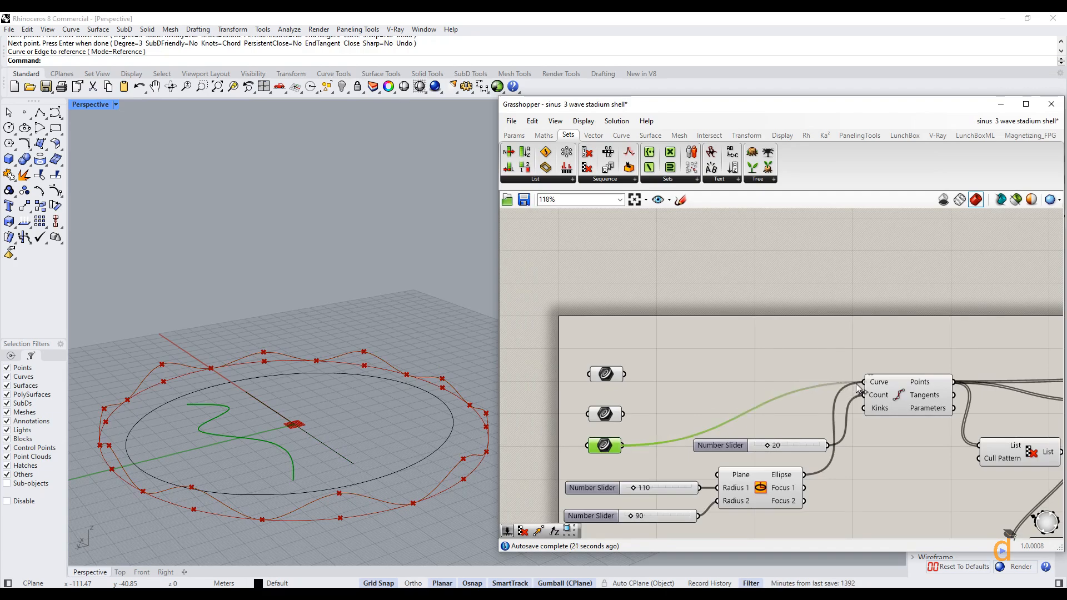
- Switch the Periodic toggle to False for the free-form curve and select Interpolate to highlight the open wave
right_drag(301, 466, 245, 447)
scroll(651, 376, down, 6)
scroll(748, 440, up, 7)
scroll(738, 453, up, 5)
mouse_move(738, 444)
mouse_down()
mouse_move(719, 445)
mouse_move(759, 446)
mouse_move(742, 448)
mouse_up()
scroll(628, 445, down, 3)
scroll(628, 444, down, 2)
scroll(778, 435, down, 2)
scroll(716, 449, down, 2)
scroll(933, 388, up, 3)
scroll(933, 387, up, 3)
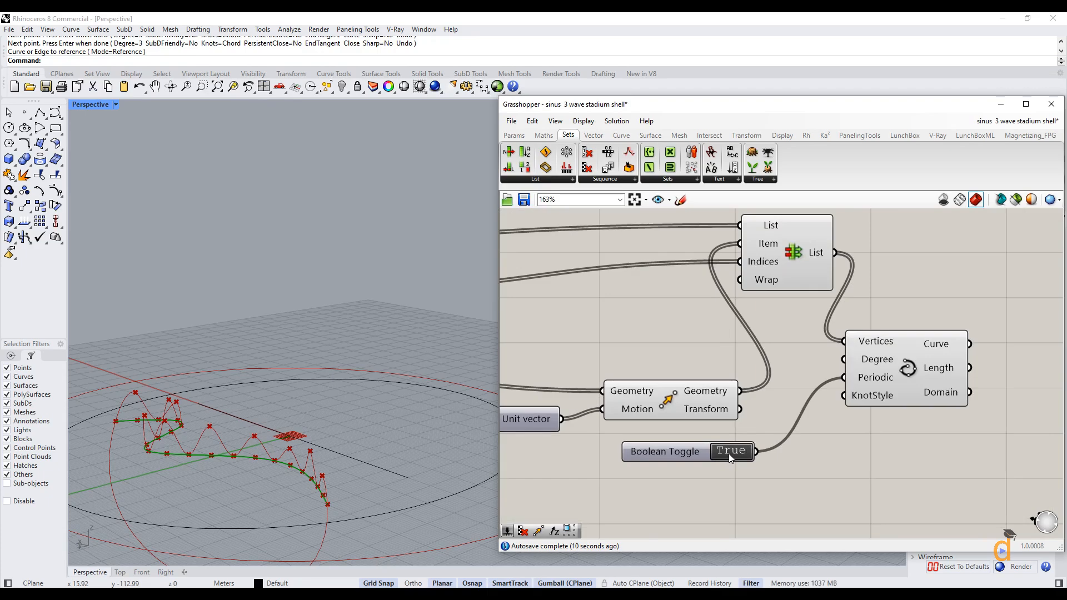
right_drag(348, 478, 292, 487)
click(942, 356)
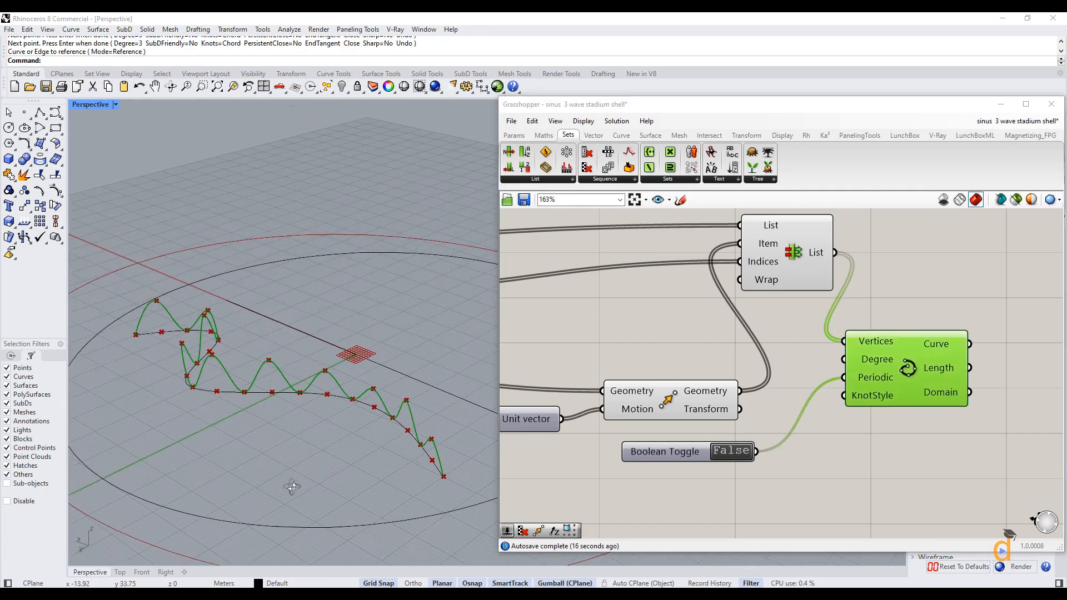
- Try other maximum heights with the slider feeding Construct Domain's Domain end input
scroll(882, 399, down, 7)
scroll(615, 436, up, 3)
scroll(615, 436, up, 5)
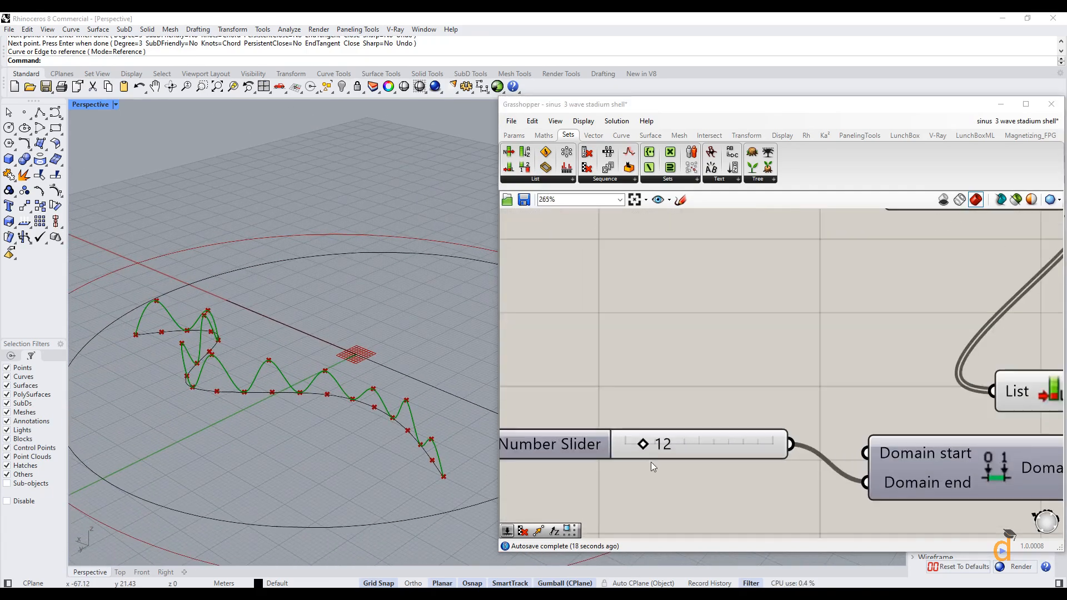
mouse_move(645, 450)
mouse_down()
mouse_move(632, 450)
mouse_move(645, 452)
mouse_up()
scroll(685, 368, down, 5)
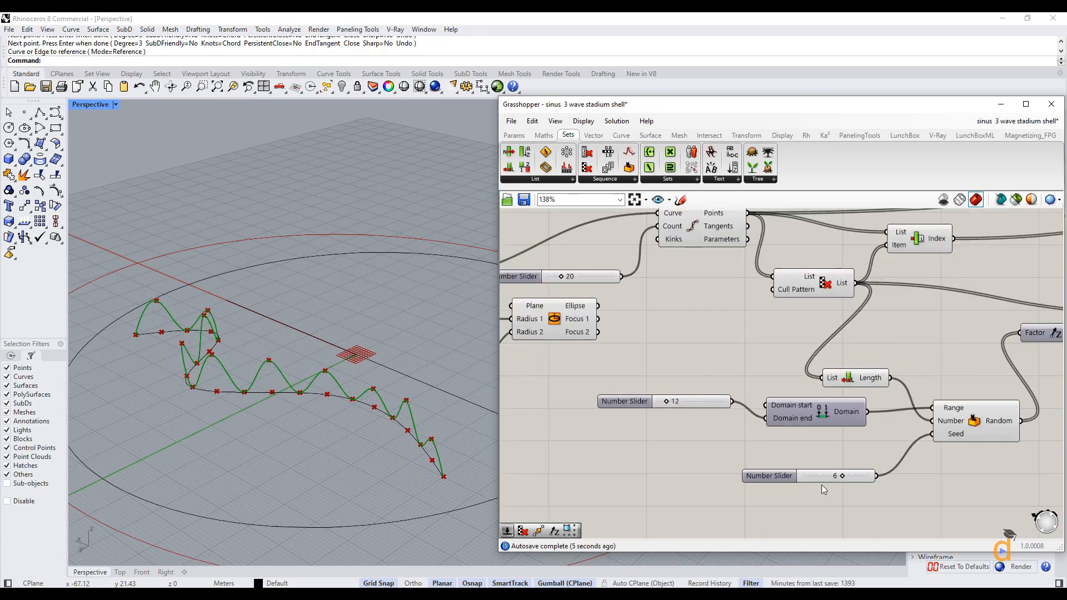
- Set the Seed slider to 7 to change the random wave heights along the free-form curve
scroll(809, 483, up, 5)
mouse_move(844, 473)
mouse_down()
mouse_move(833, 473)
mouse_move(860, 472)
mouse_move(819, 471)
mouse_move(856, 473)
mouse_up()
scroll(349, 385, down, 5)
right_drag(307, 441, 356, 428)
scroll(433, 392, up, 3)
scroll(432, 390, down, 1)
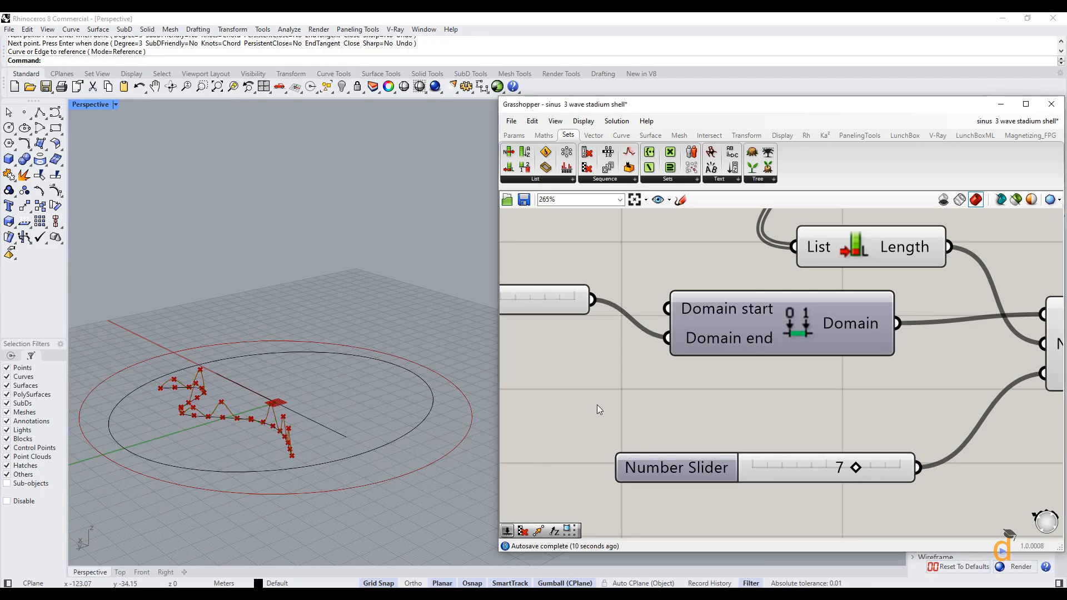
- Place an Entwine component between the curve parameters and Divide Curve, and add a fourth branch input to it
scroll(597, 405, down, 8)
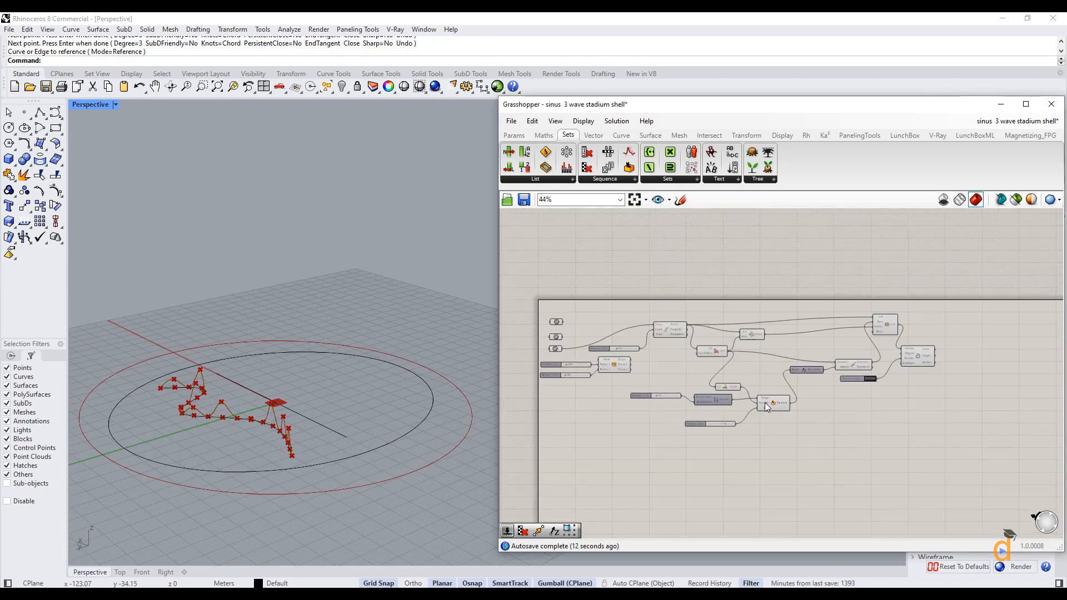
scroll(626, 349, up, 4)
scroll(601, 363, up, 2)
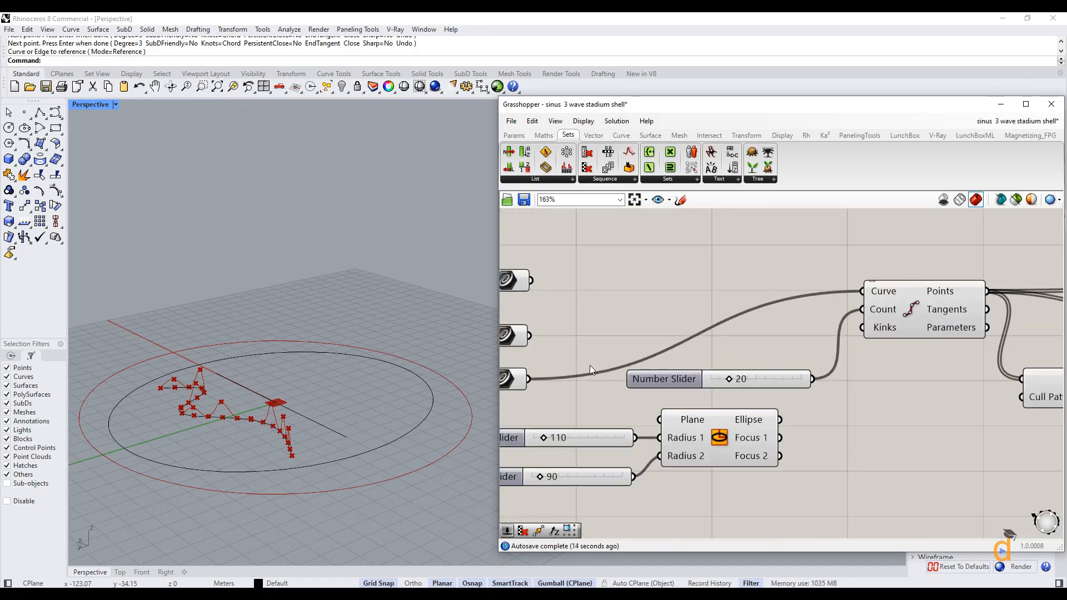
right_drag(773, 333, 803, 335)
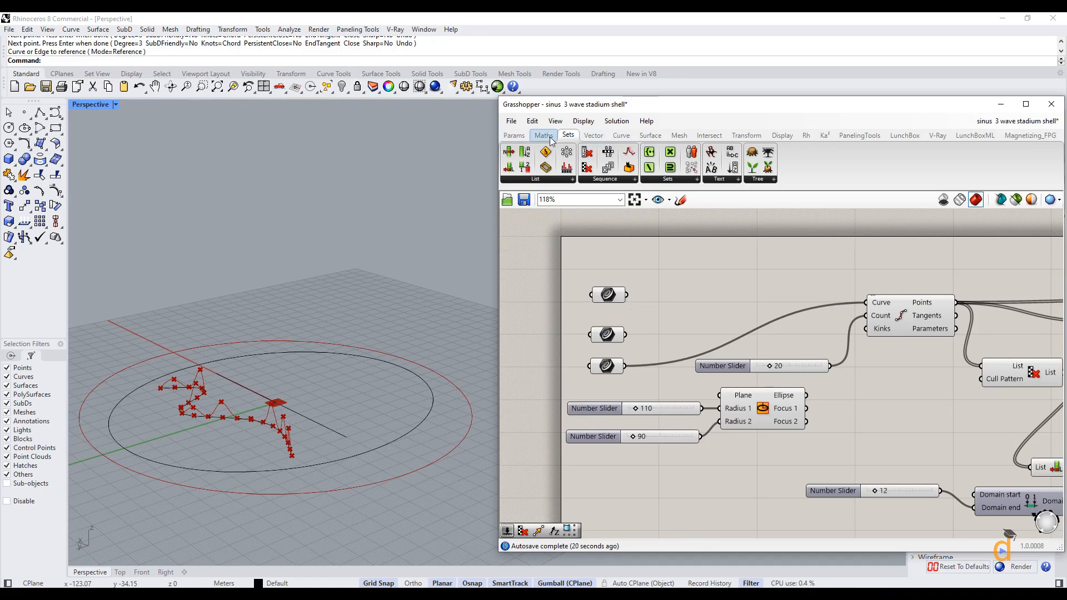
click(745, 180)
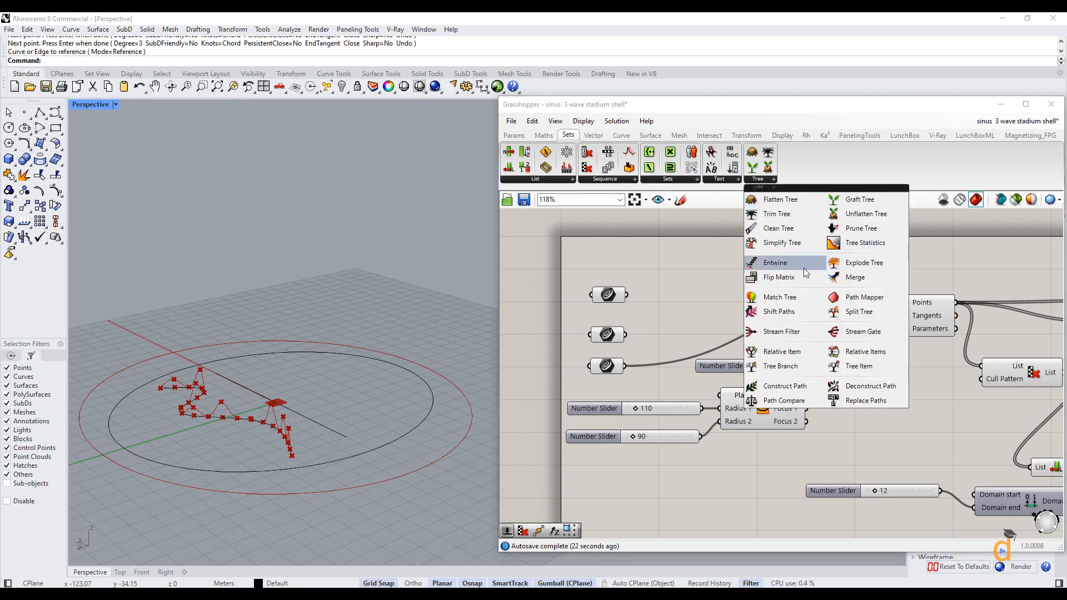
drag(784, 257, 760, 305)
scroll(722, 328, up, 2)
scroll(762, 331, up, 4)
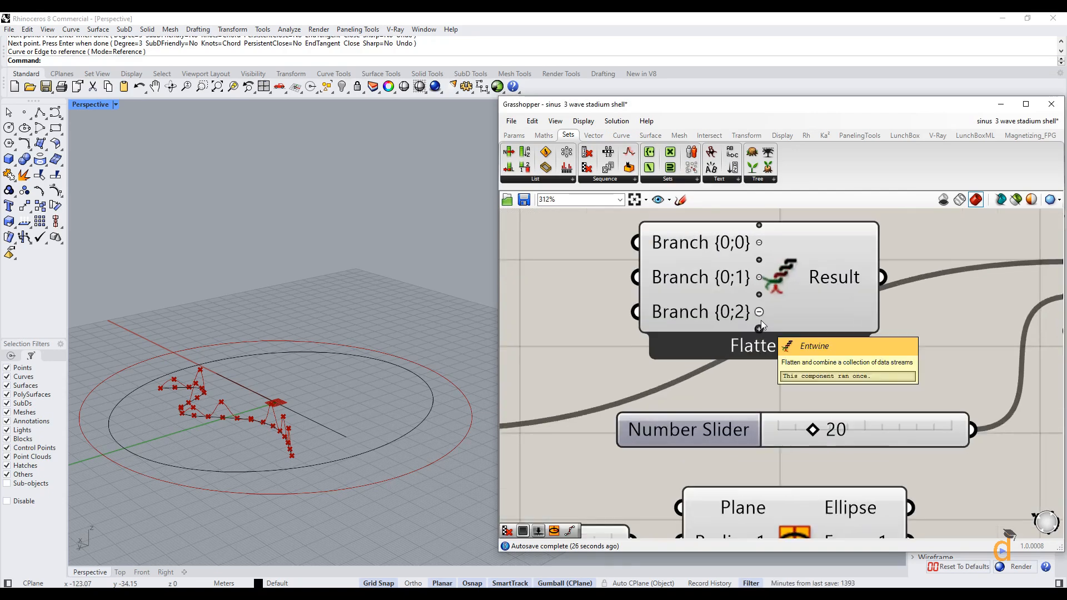
click(760, 326)
- Reposition the count slider and Entwine between the base curves and Divide Curve, with the Ellipse output wired into Entwine branch {0;3}
scroll(627, 340, down, 5)
scroll(695, 339, down, 3)
click(808, 329)
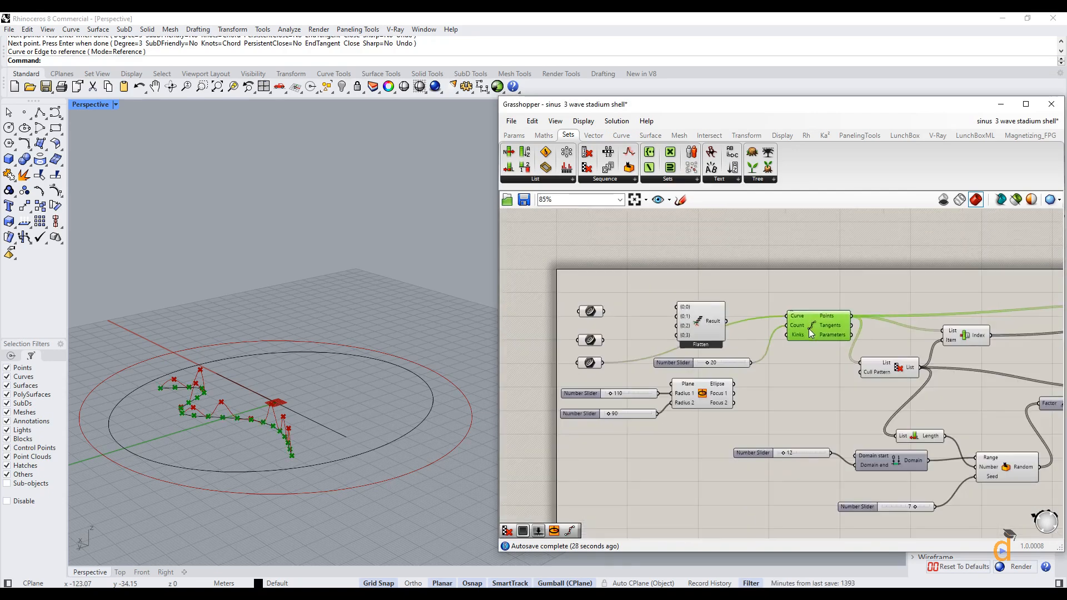
drag(732, 365, 767, 431)
drag(709, 335, 764, 354)
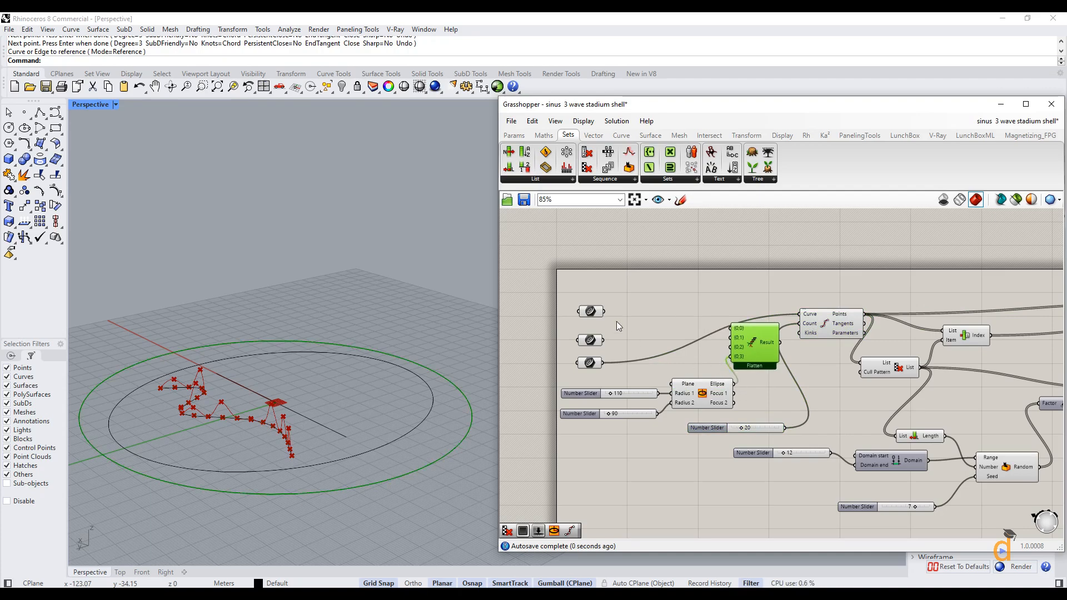
- Connect the three curve parameters to Entwine branches {0;0}, {0;1} and {0;2}, and Entwine's Result to Divide Curve's Curve input
drag(605, 312, 727, 334)
drag(603, 340, 731, 337)
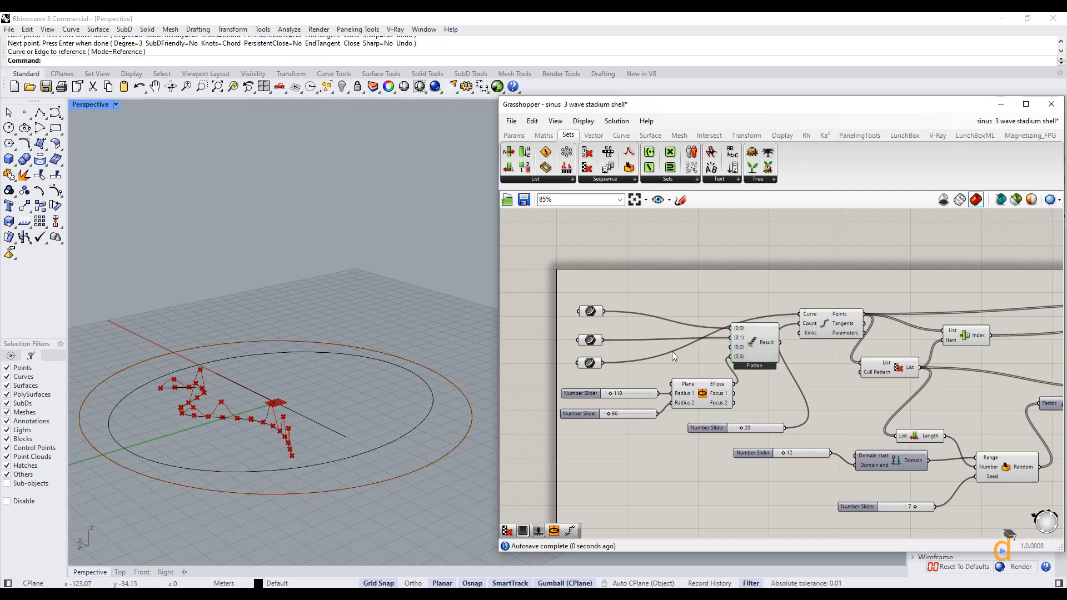
drag(605, 363, 730, 347)
drag(799, 315, 801, 314)
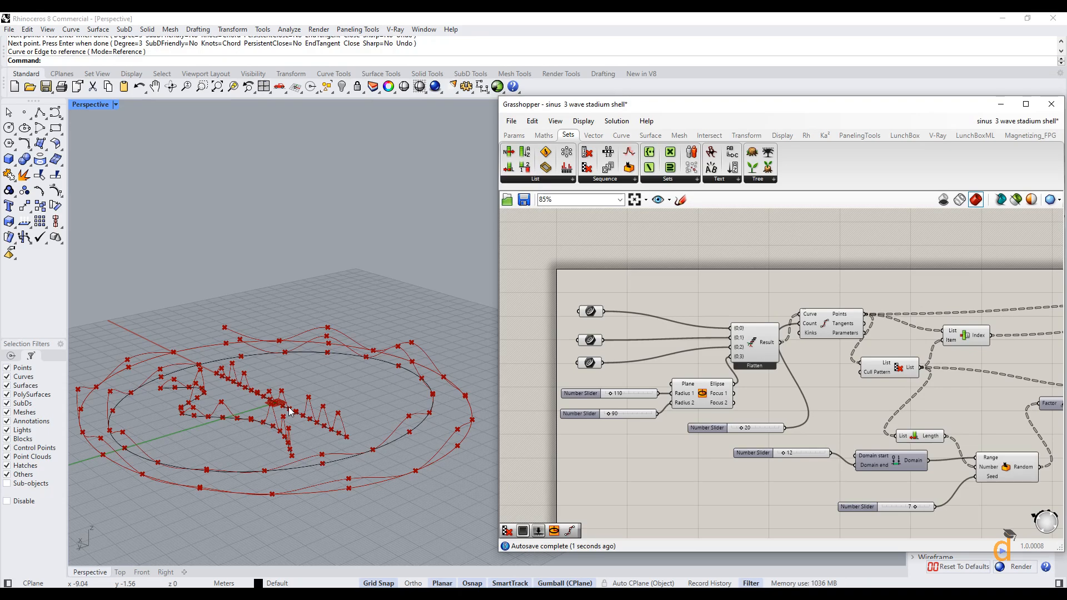
- Select Interpolate to highlight the waves on all base curves, and set the Domain end slider to 14 and the Seed slider to 5
right_drag(469, 420, 379, 426)
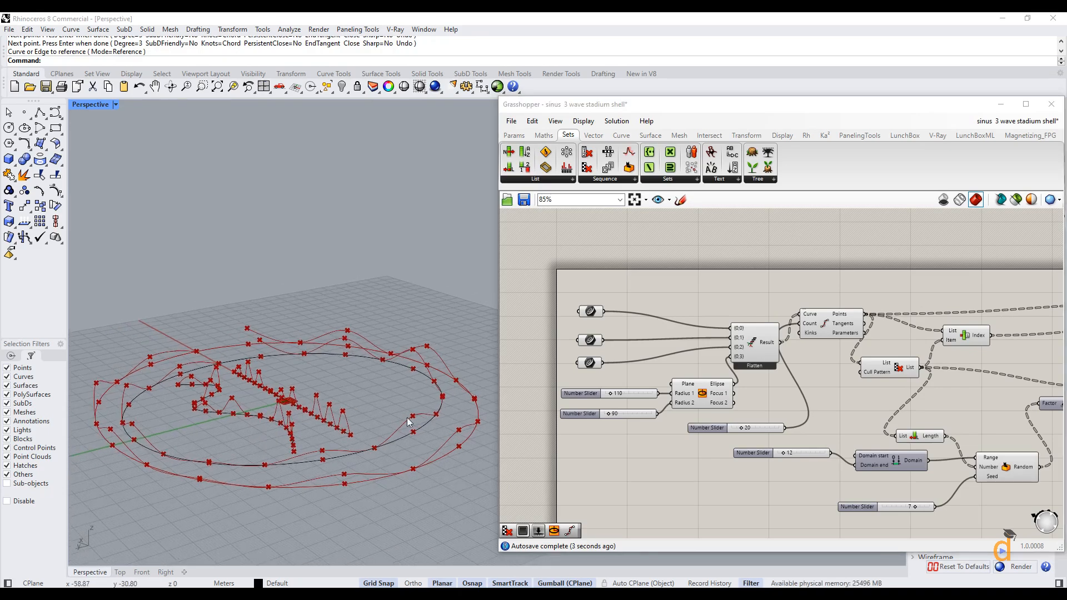
scroll(514, 370, down, 3)
scroll(913, 409, up, 2)
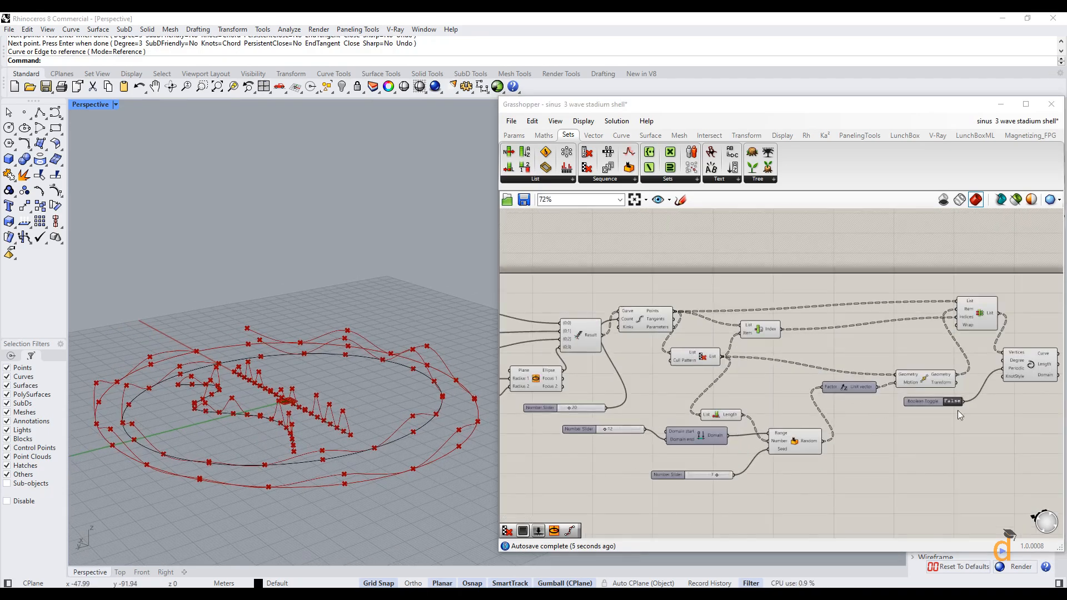
click(1037, 372)
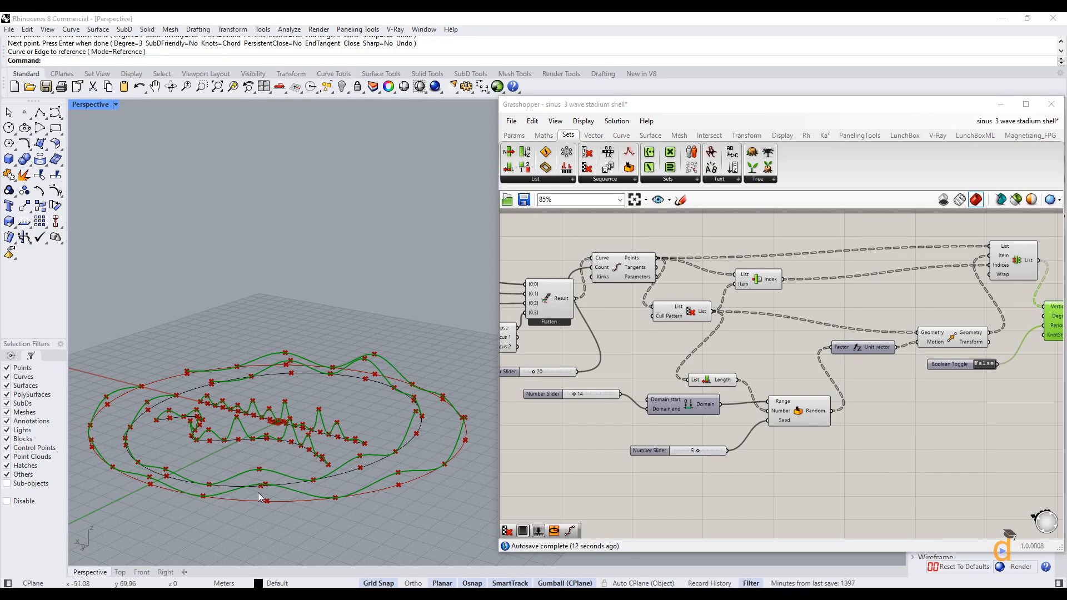
scroll(673, 452, up, 1)
scroll(706, 453, up, 4)
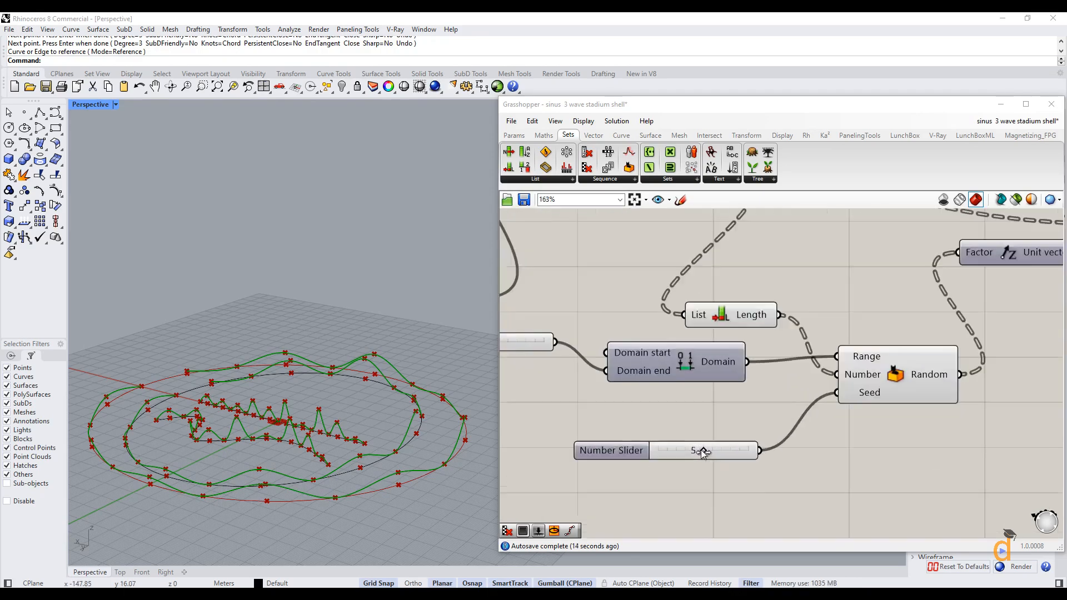